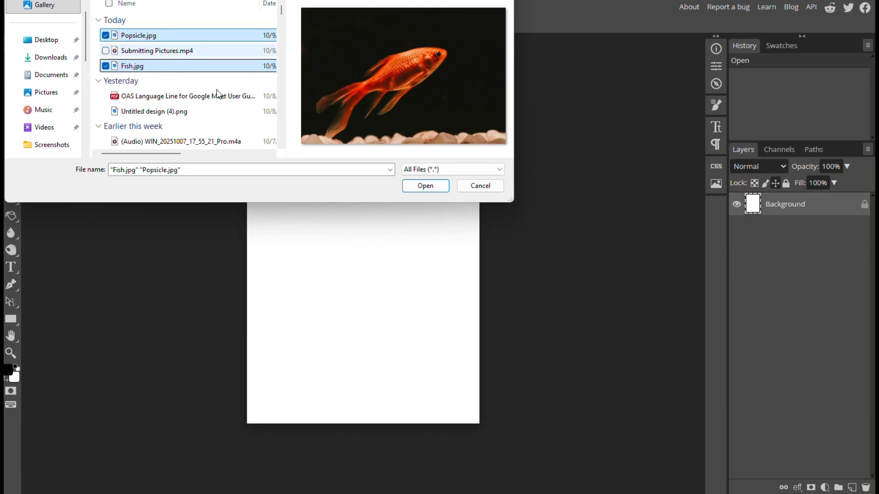
# - Open Fish.jpg and Popsicle.jpg, and copy the entire popsicle image
pyautogui.click(425, 188)
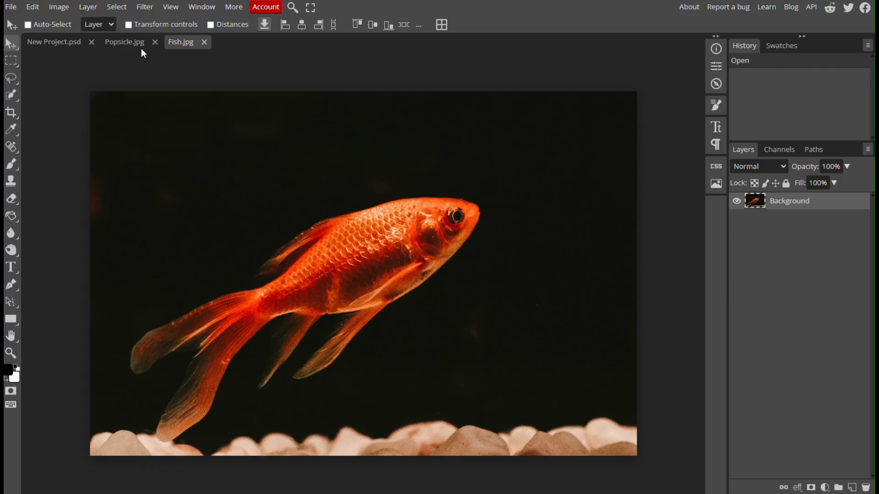
pyautogui.click(126, 42)
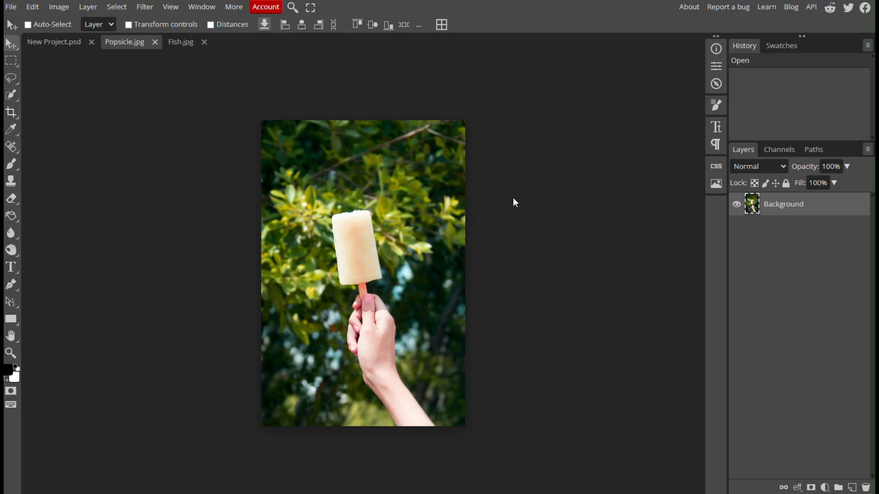
pyautogui.hotkey('ctrl', 'a')
pyautogui.press('ctrl')
pyautogui.hotkey('ctrl', 'a')
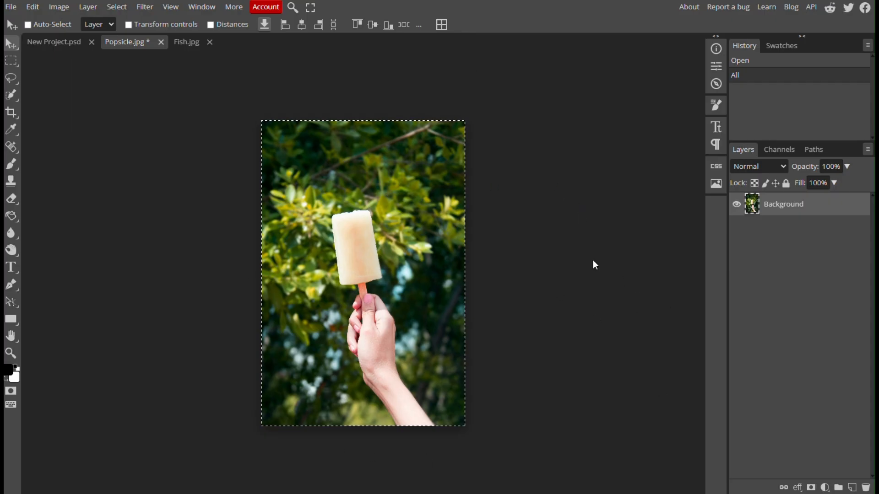
pyautogui.hotkey('ctrl', 'c')
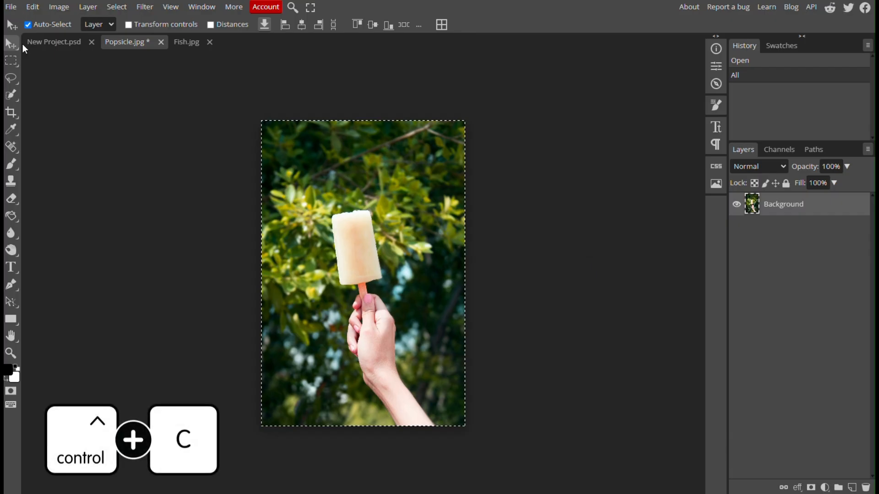
# - Paste the copied popsicle image into New Project.psd as a new layer
pyautogui.click(46, 43)
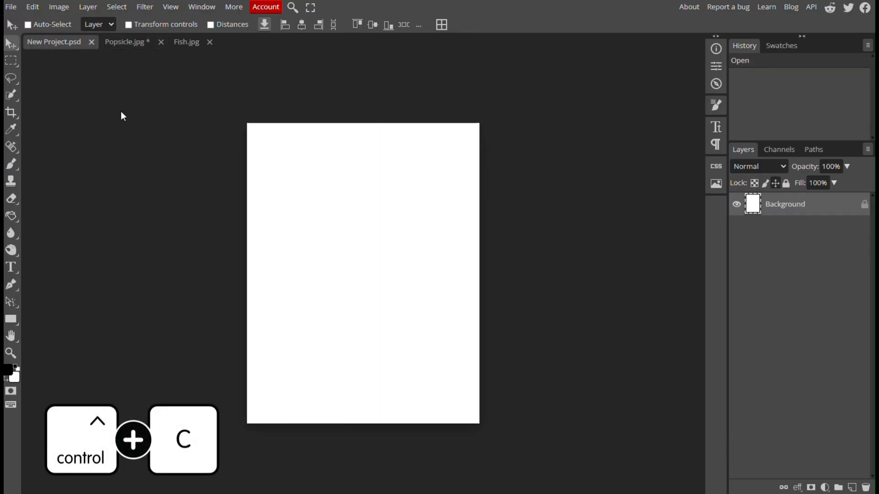
pyautogui.hotkey('ctrl', 'v')
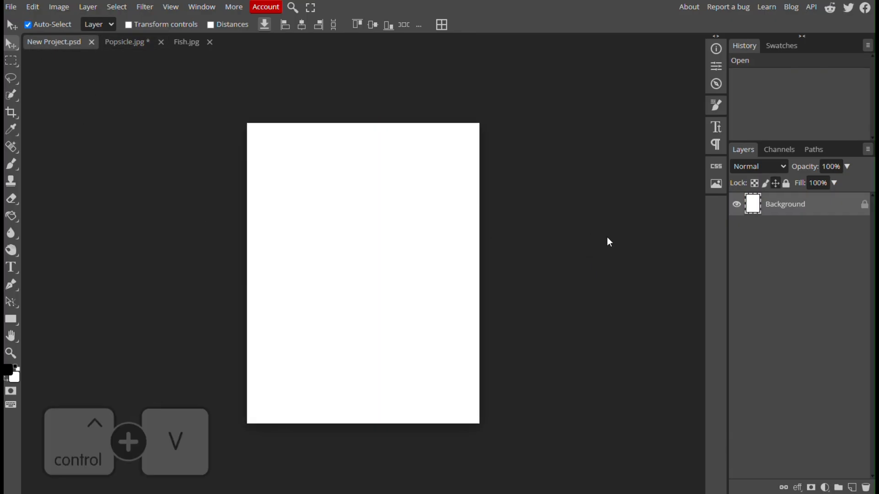
pyautogui.hotkey('ctrl', 'v')
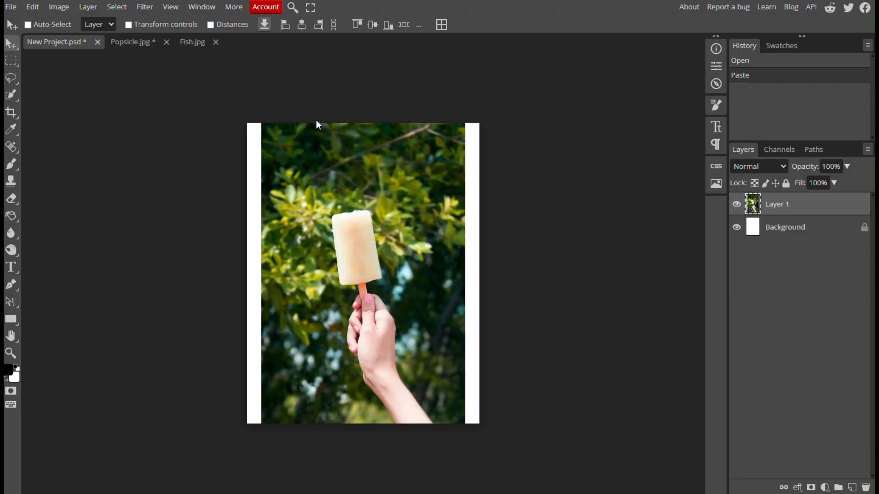
# - Scale the popsicle layer to about 147.5% and reposition it so it fills the canvas with the popsicle near the centre
pyautogui.click(37, 9)
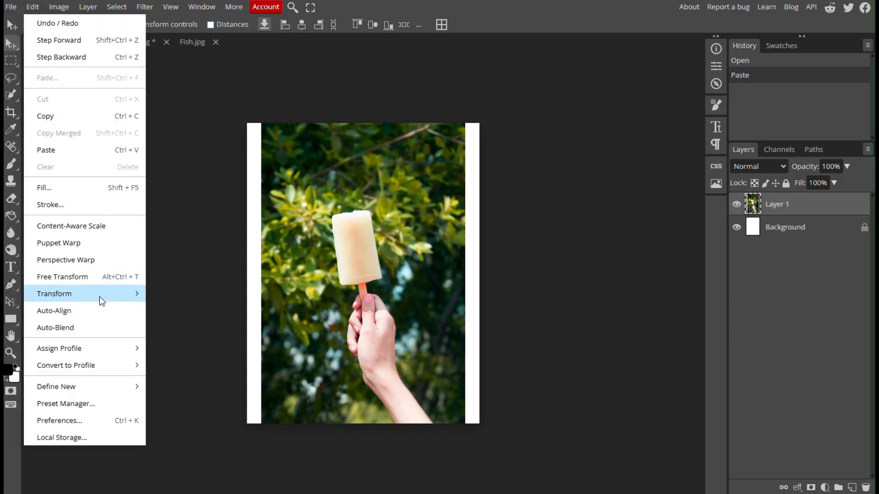
pyautogui.moveTo(102, 301)
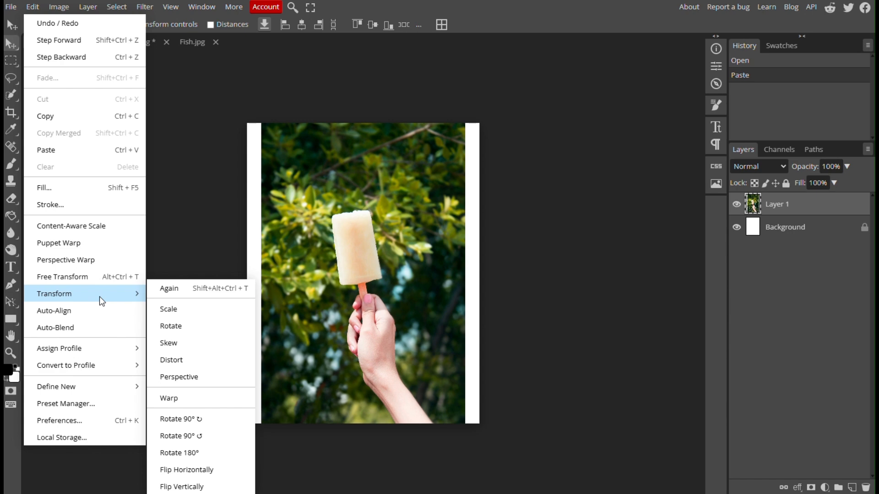
pyautogui.click(184, 309)
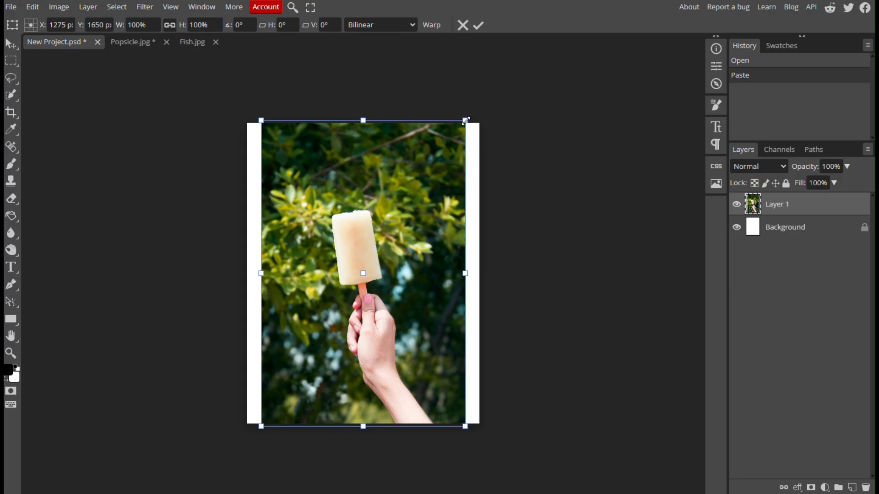
pyautogui.moveTo(466, 120); pyautogui.dragTo(498, 72)
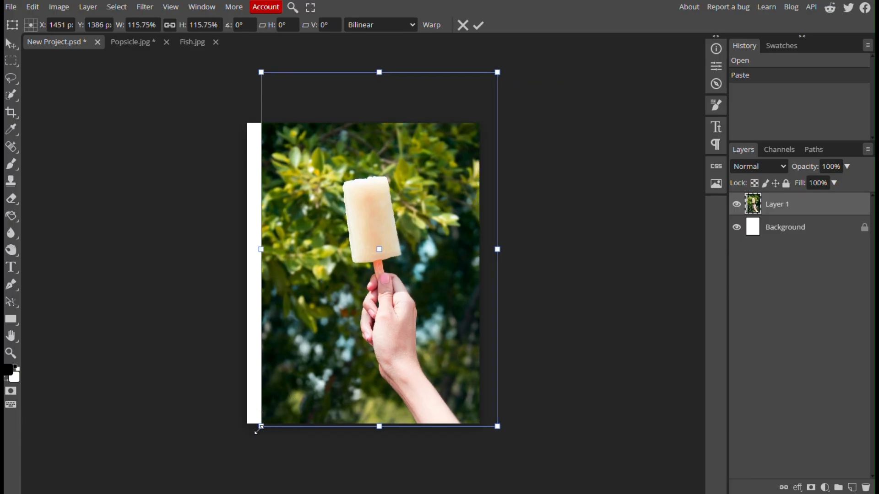
pyautogui.moveTo(256, 428); pyautogui.dragTo(205, 486)
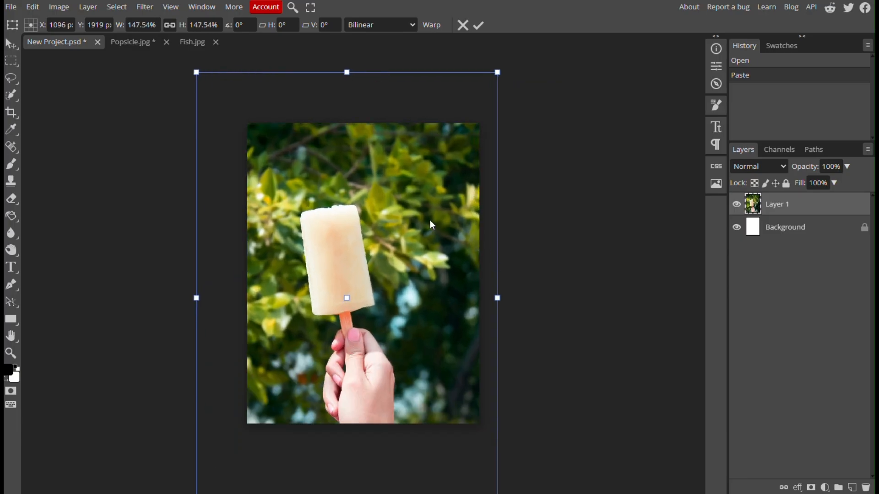
pyautogui.moveTo(439, 231); pyautogui.dragTo(451, 240)
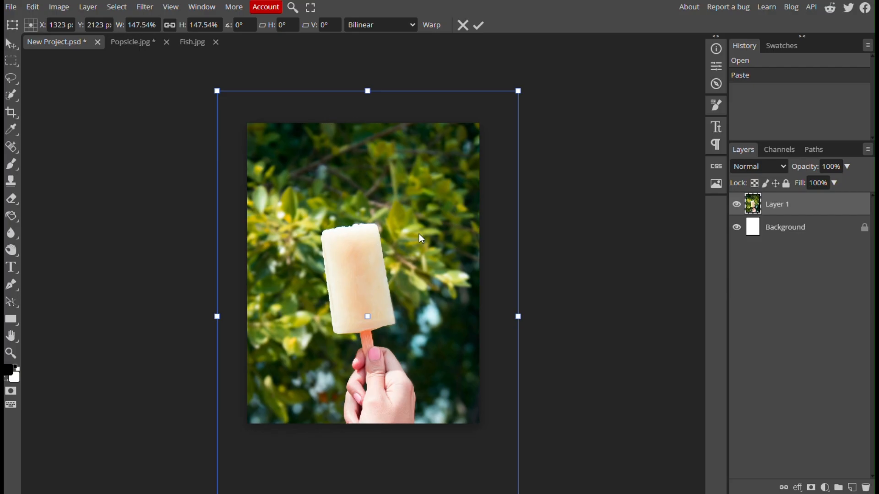
pyautogui.moveTo(418, 234); pyautogui.dragTo(422, 238)
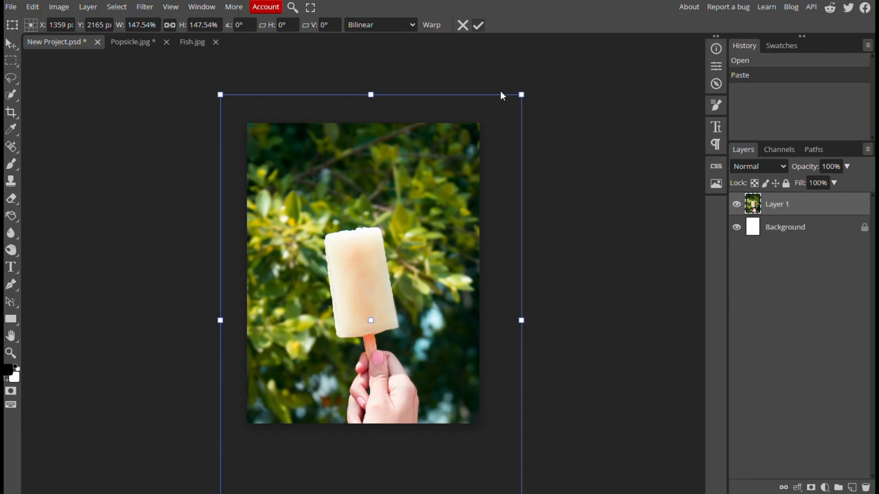
pyautogui.press('Return')
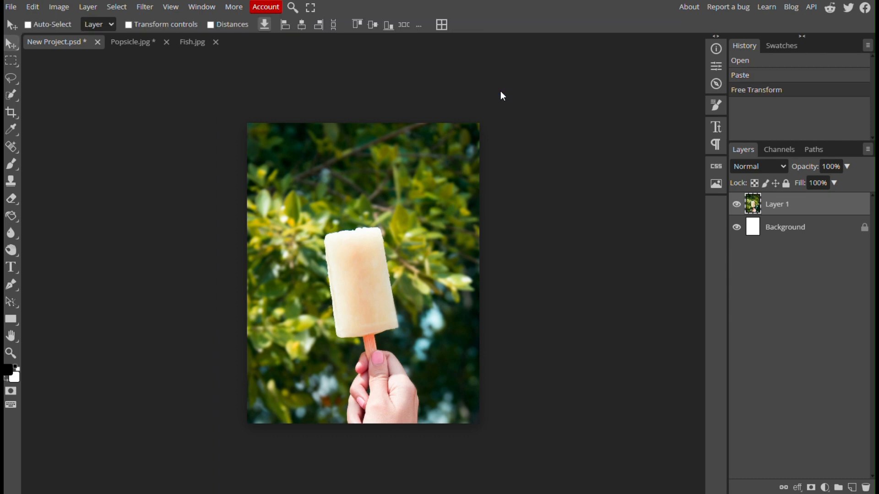
# - Close Popsicle.jpg without saving it and bring up Fish.jpg
pyautogui.click(166, 42)
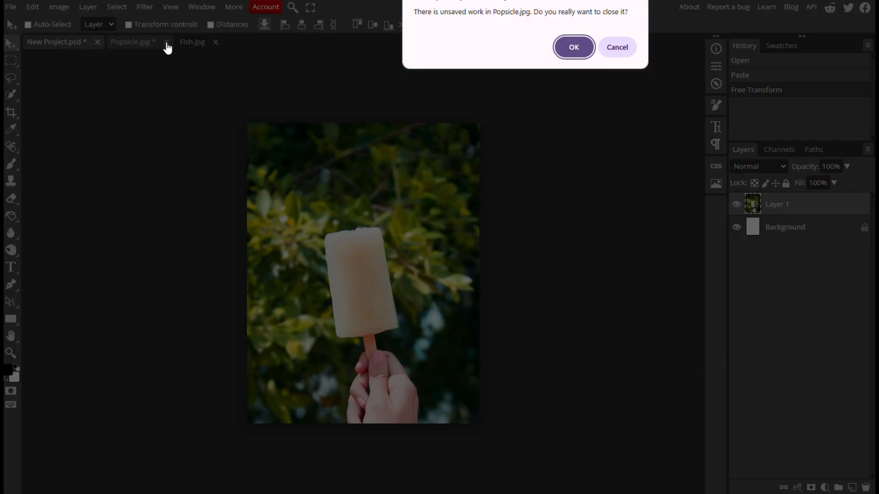
pyautogui.click(574, 47)
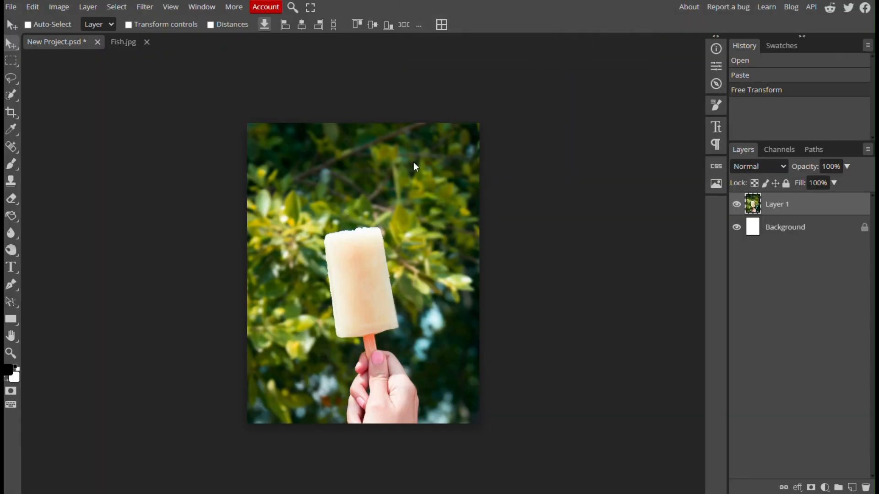
pyautogui.click(123, 42)
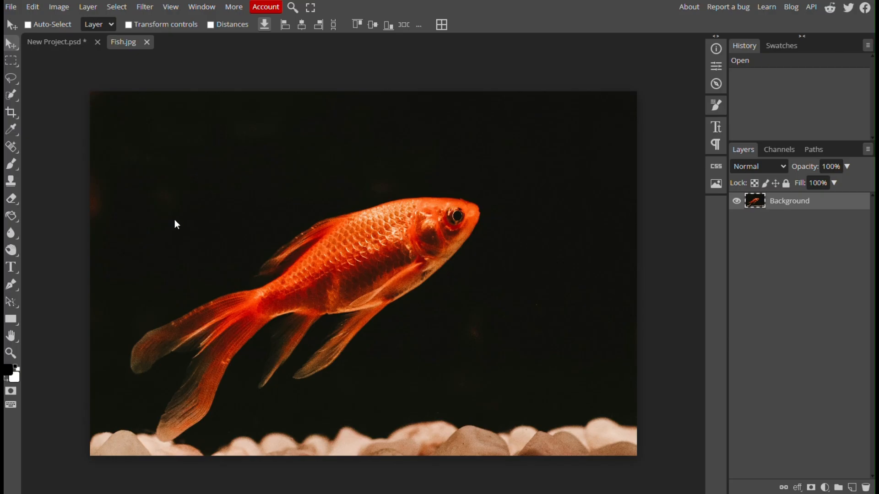
# - Select the goldfish with Quick Selection and open the selection in Refine Edge
pyautogui.click(16, 100)
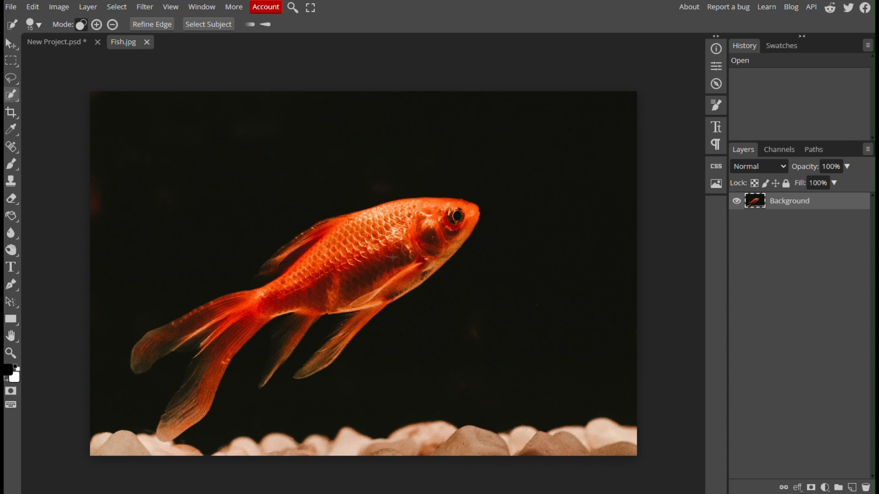
pyautogui.click(366, 255)
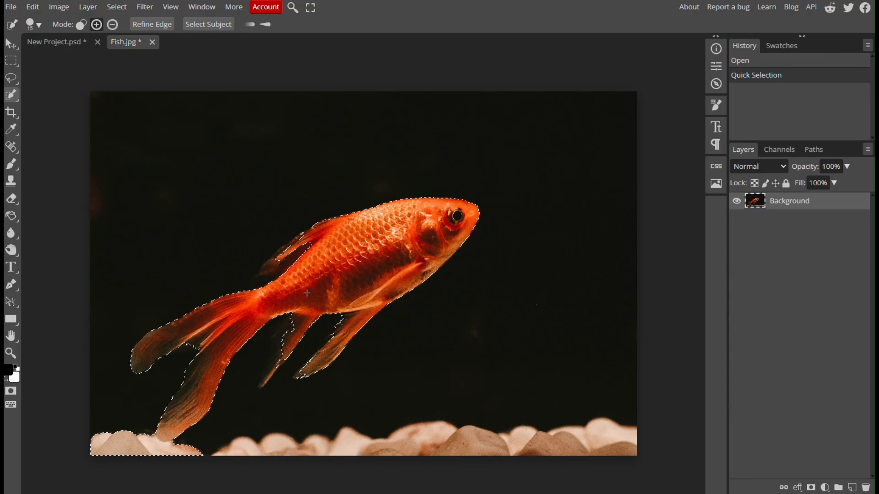
pyautogui.click(164, 26)
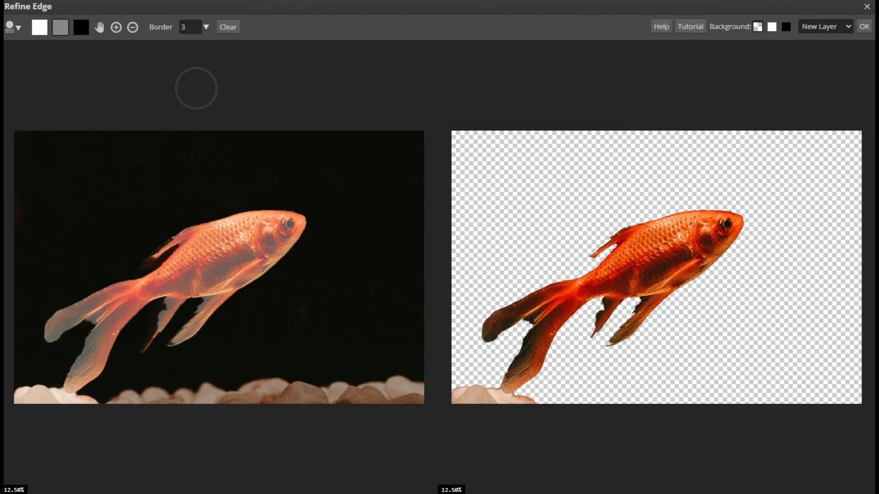
# - Paint the missing parts of the goldfish's back fin and lower fins into the selection with a white brush of about 123 px
pyautogui.click(116, 28)
pyautogui.click(174, 262)
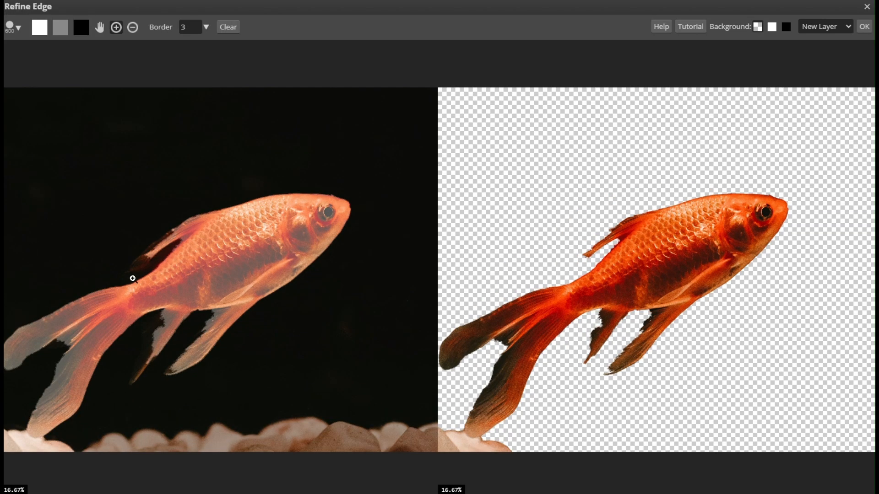
pyautogui.click(114, 278)
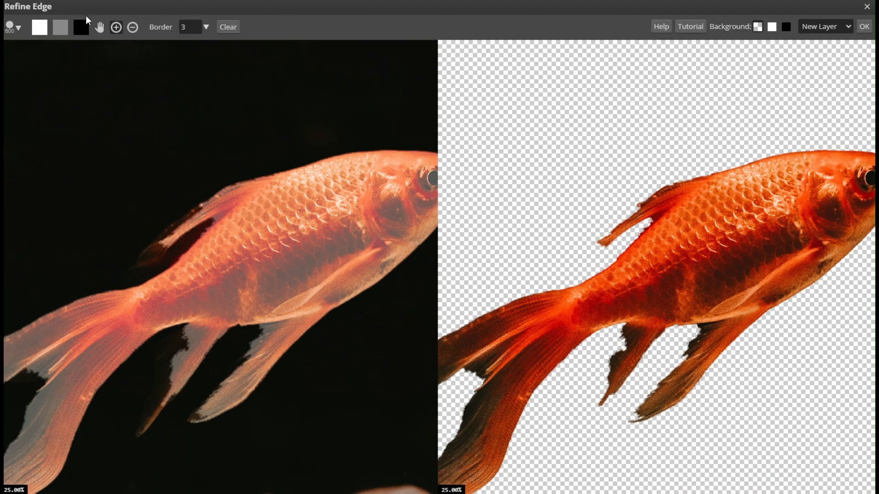
pyautogui.click(99, 28)
pyautogui.moveTo(142, 239); pyautogui.dragTo(213, 178)
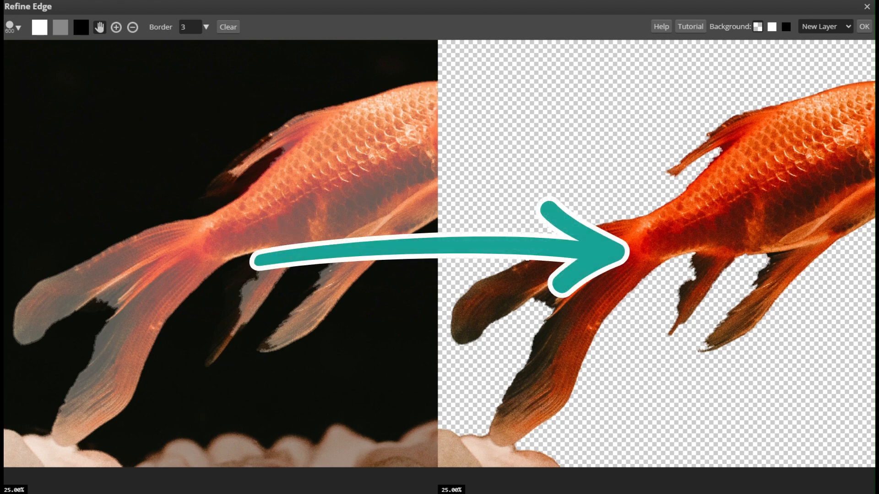
pyautogui.click(42, 30)
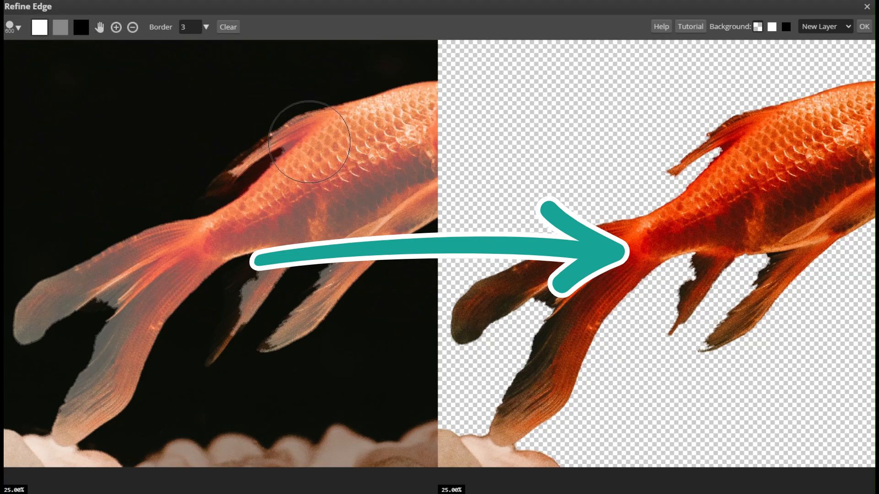
pyautogui.click(18, 27)
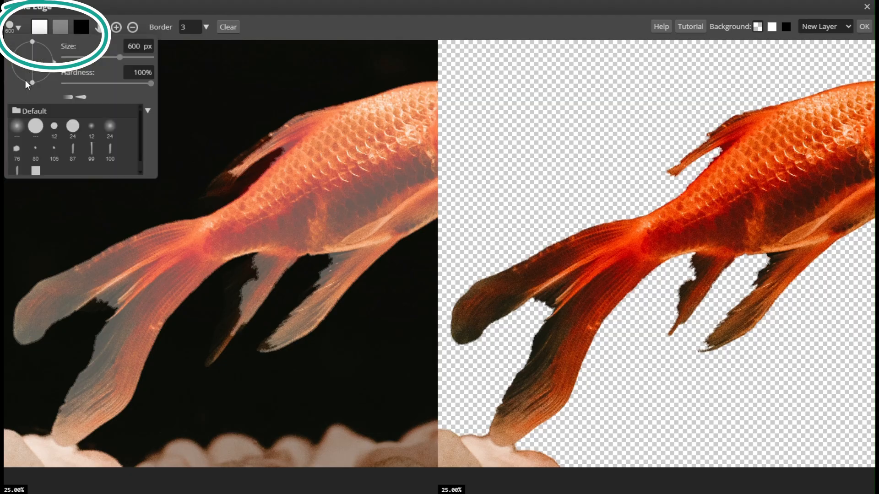
pyautogui.moveTo(112, 59); pyautogui.dragTo(92, 64)
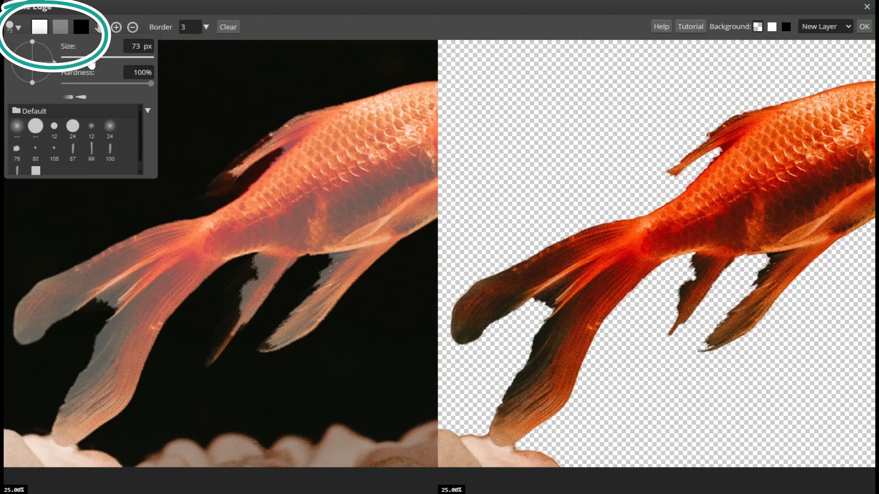
pyautogui.click(18, 27)
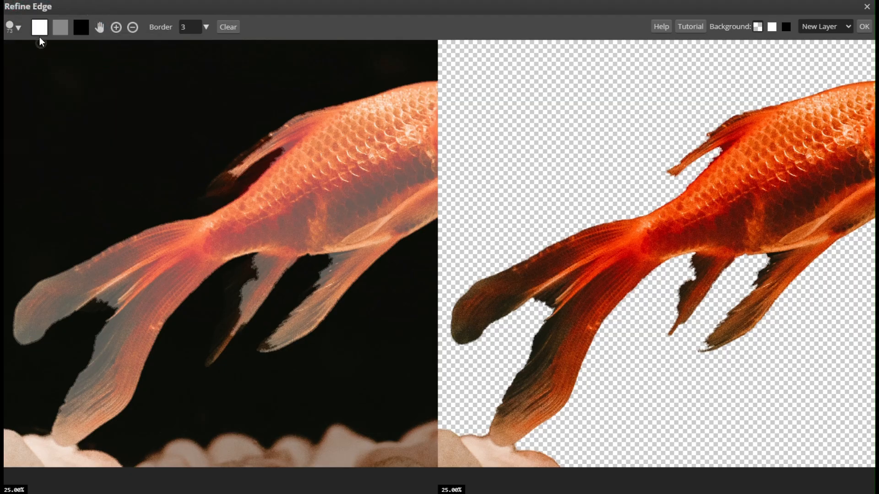
pyautogui.click(14, 28)
pyautogui.moveTo(92, 64); pyautogui.dragTo(98, 59)
pyautogui.click(19, 28)
pyautogui.moveTo(210, 182)
pyautogui.mouseDown()
pyautogui.moveTo(244, 183)
pyautogui.moveTo(299, 133)
pyautogui.moveTo(166, 188)
pyautogui.moveTo(227, 186)
pyautogui.mouseUp()
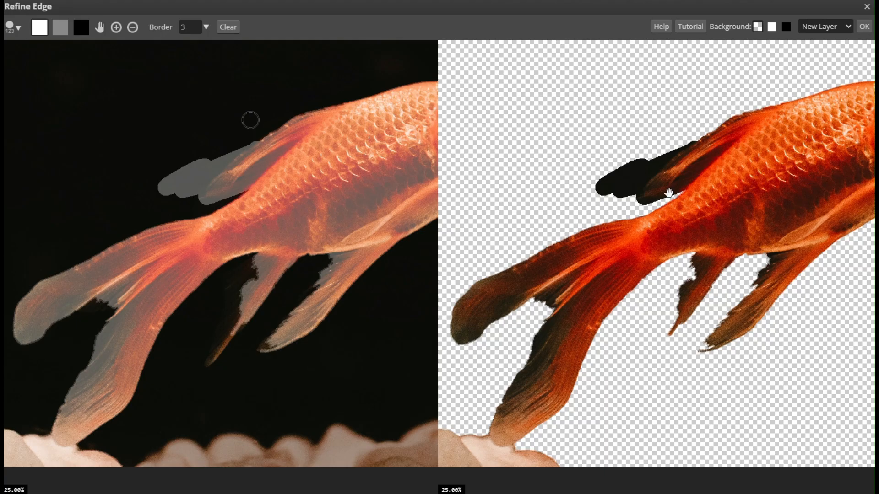
pyautogui.moveTo(227, 291)
pyautogui.mouseDown()
pyautogui.moveTo(254, 270)
pyautogui.moveTo(217, 312)
pyautogui.moveTo(249, 287)
pyautogui.moveTo(204, 355)
pyautogui.moveTo(266, 280)
pyautogui.moveTo(331, 256)
pyautogui.moveTo(364, 278)
pyautogui.moveTo(334, 267)
pyautogui.moveTo(271, 346)
pyautogui.mouseUp()
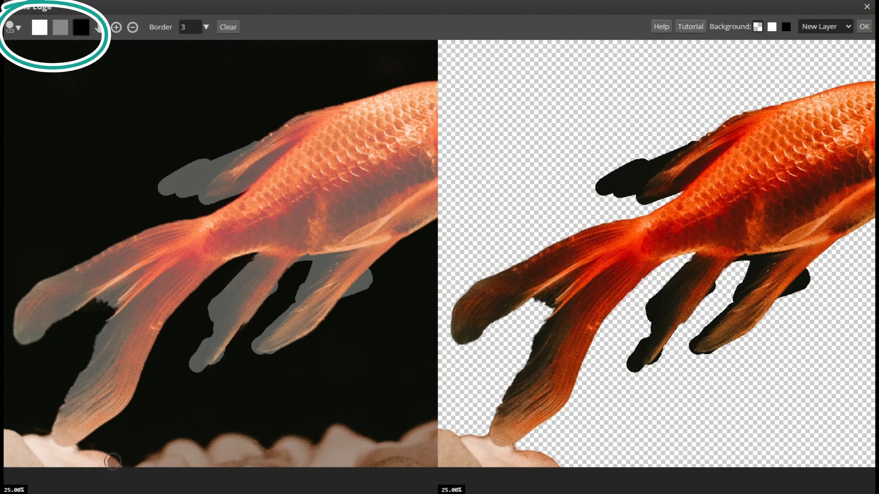
# - Paint the pebbles beneath the tail out of the selection with the black brush
pyautogui.moveTo(88, 455)
pyautogui.mouseDown()
pyautogui.moveTo(50, 447)
pyautogui.moveTo(42, 432)
pyautogui.moveTo(3, 451)
pyautogui.moveTo(3, 438)
pyautogui.moveTo(9, 479)
pyautogui.moveTo(57, 465)
pyautogui.mouseUp()
pyautogui.moveTo(93, 467); pyautogui.dragTo(130, 470)
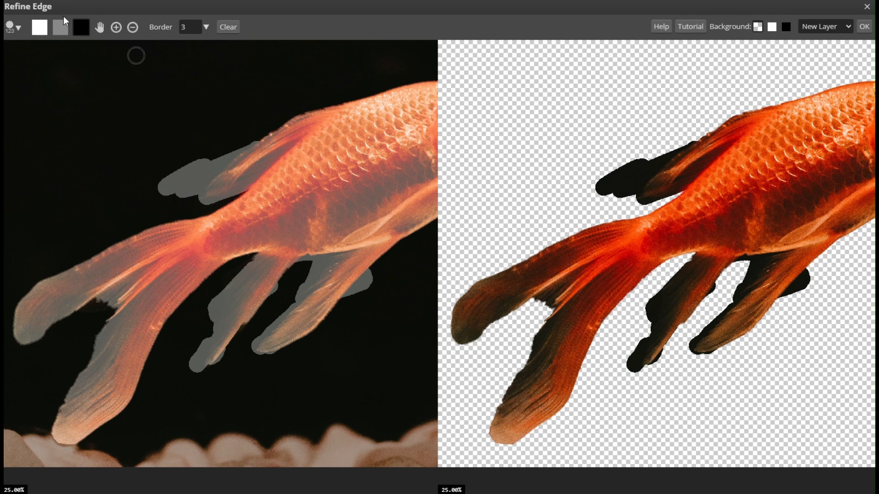
# - Check the rest of the goldfish cut-out and output the refined edge as a selection
pyautogui.click(99, 27)
pyautogui.moveTo(323, 223); pyautogui.dragTo(179, 288)
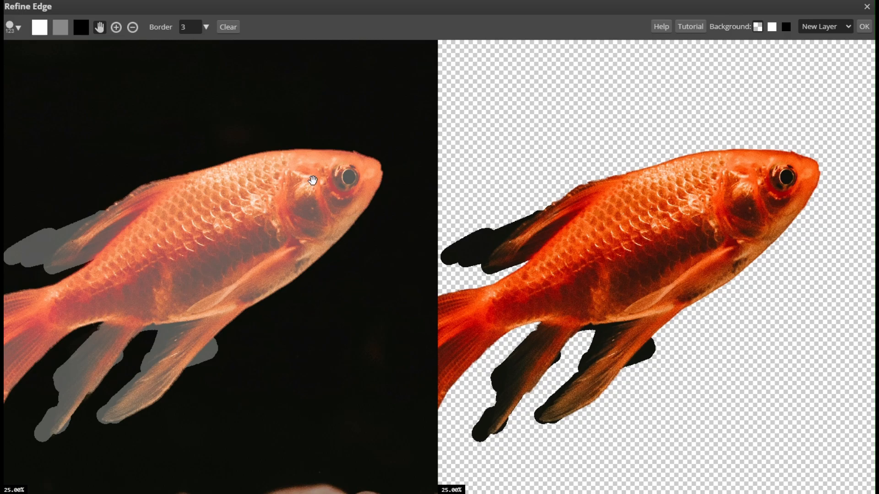
pyautogui.moveTo(173, 295); pyautogui.dragTo(203, 270)
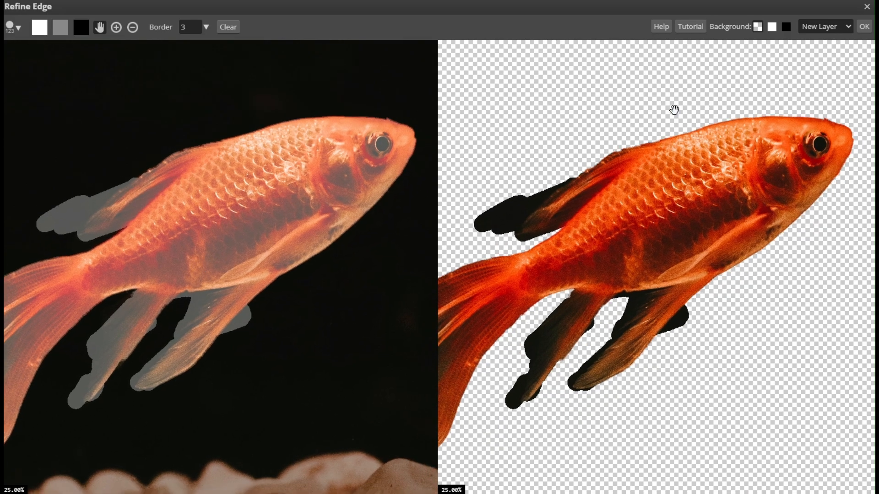
pyautogui.click(849, 28)
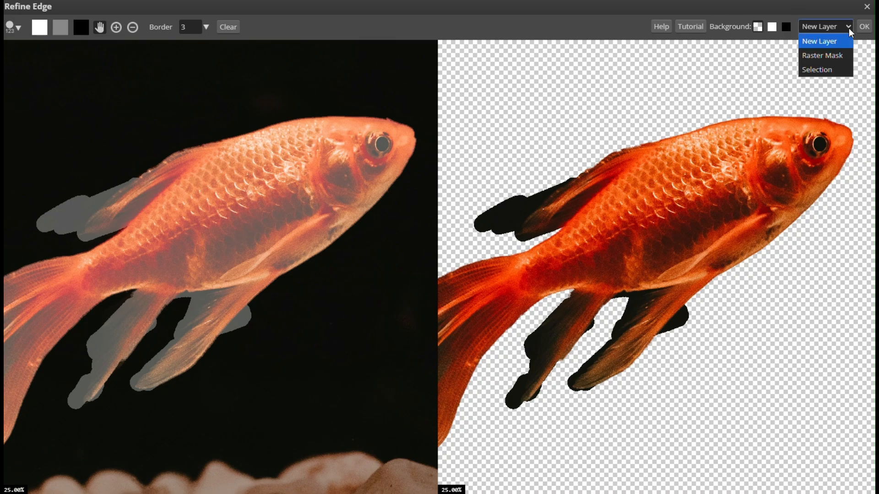
pyautogui.click(836, 70)
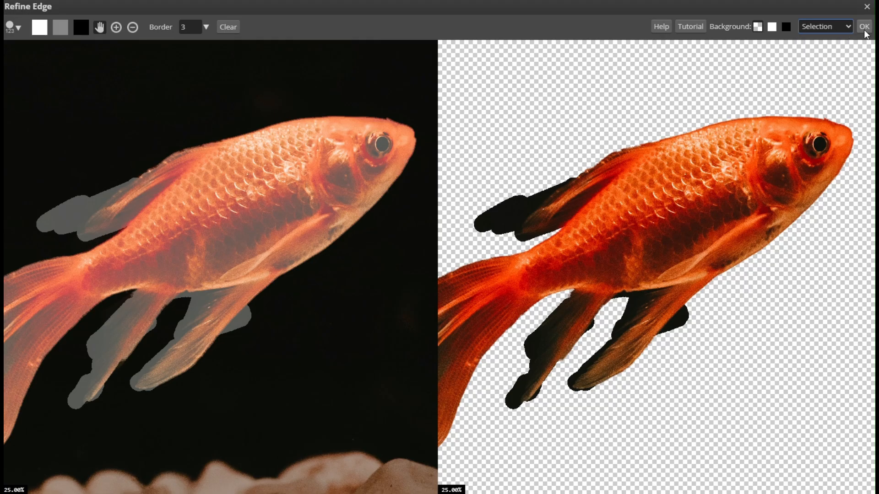
pyautogui.click(863, 27)
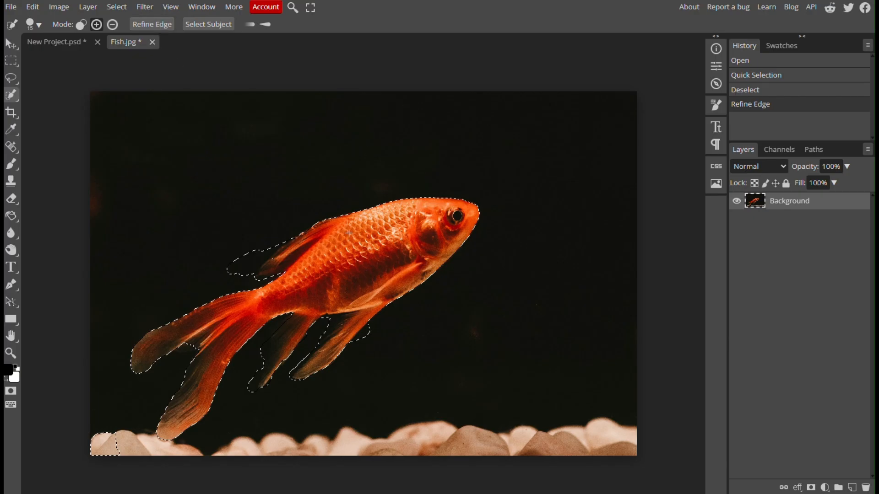
# - Copy the selected goldfish from Fish.jpg and paste it into New Project.psd
pyautogui.hotkey('ctrl', 'c')
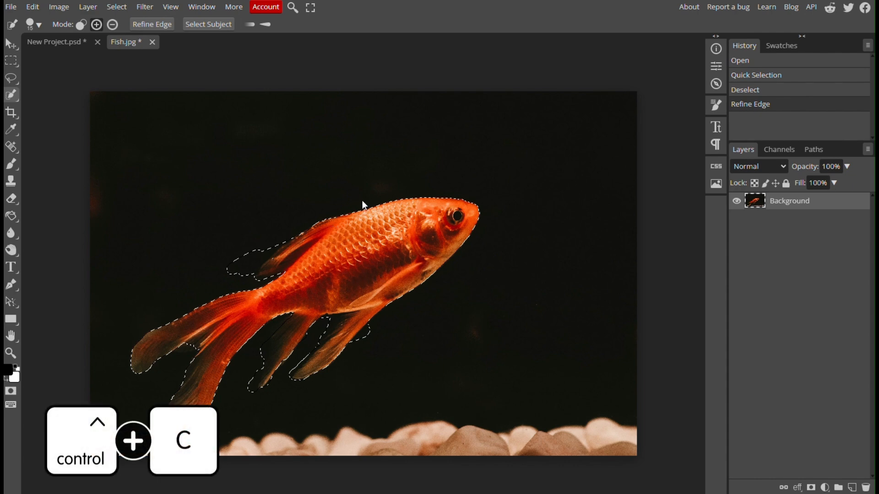
pyautogui.click(10, 43)
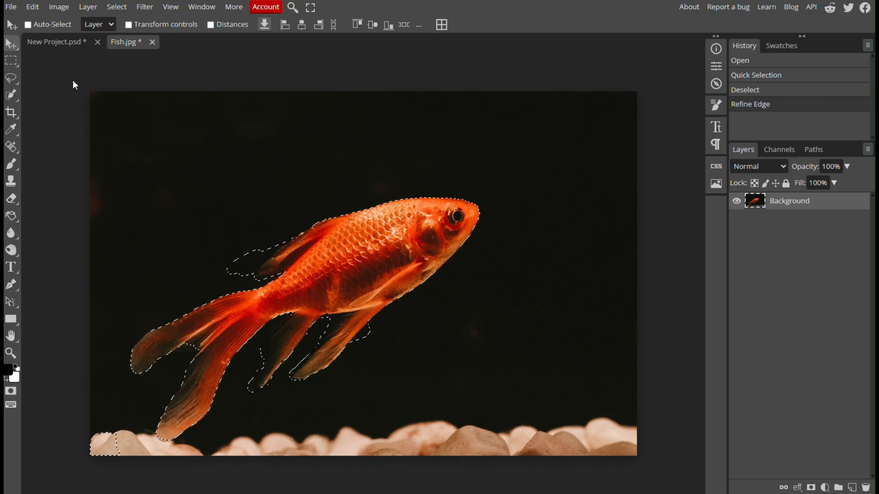
pyautogui.click(57, 40)
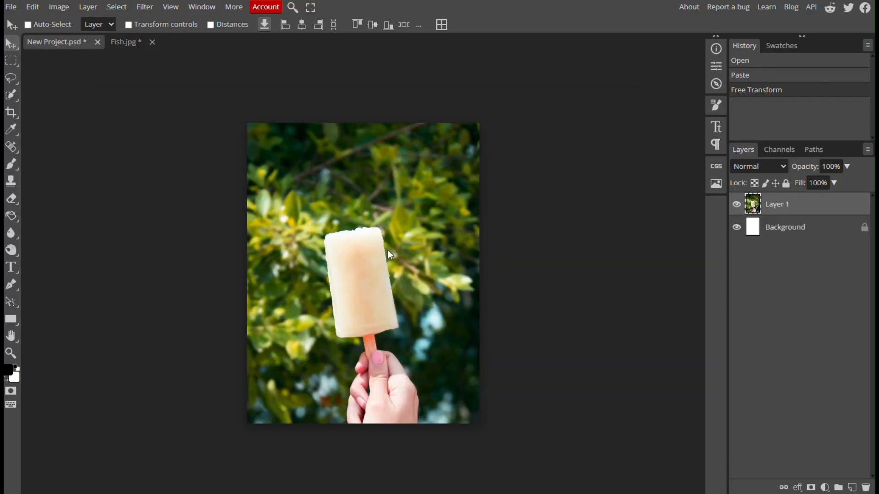
pyautogui.hotkey('ctrl', 'v')
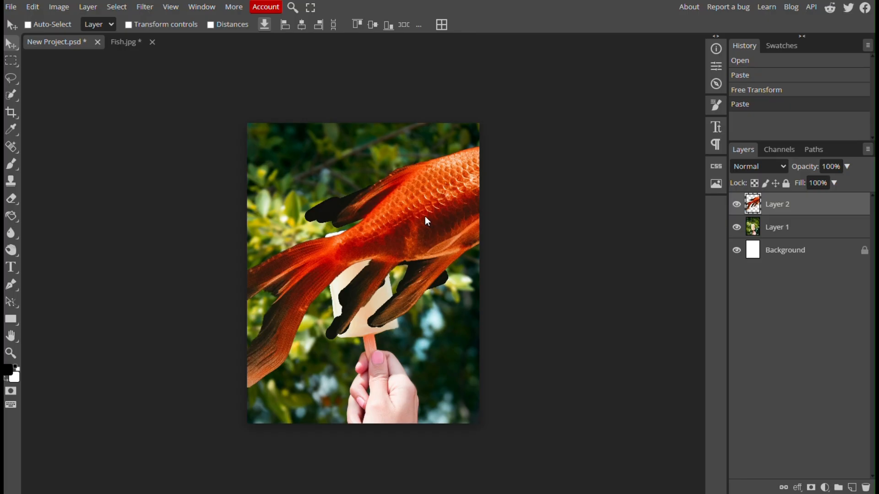
# - Scale the pasted goldfish proportionally to about 68% and move it up over the top of the popsicle
pyautogui.click(58, 7)
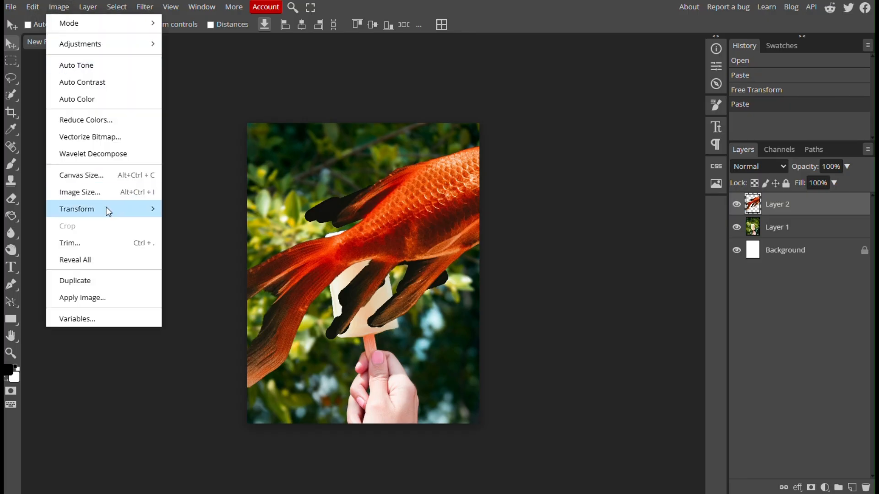
pyautogui.moveTo(110, 213)
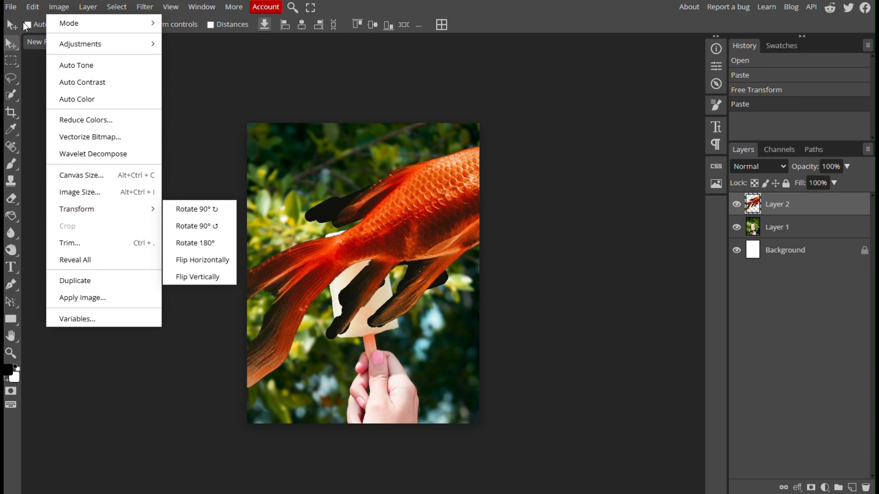
pyautogui.click(36, 6)
pyautogui.moveTo(68, 290)
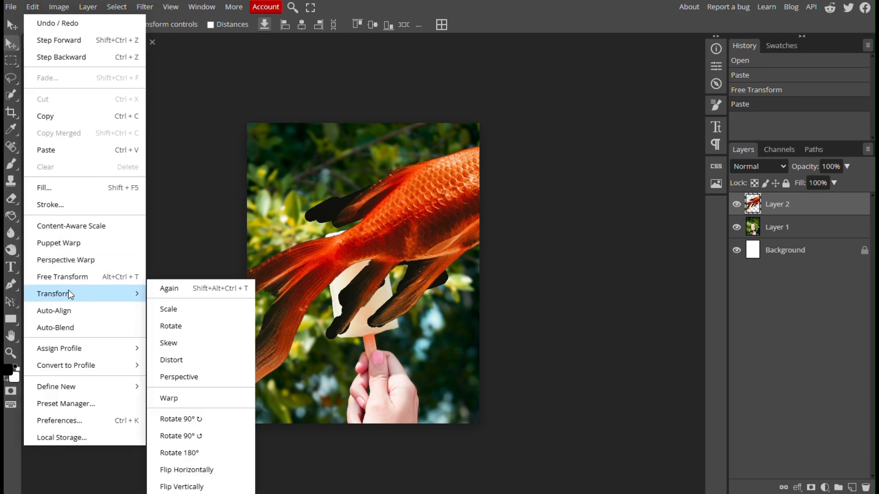
pyautogui.click(171, 326)
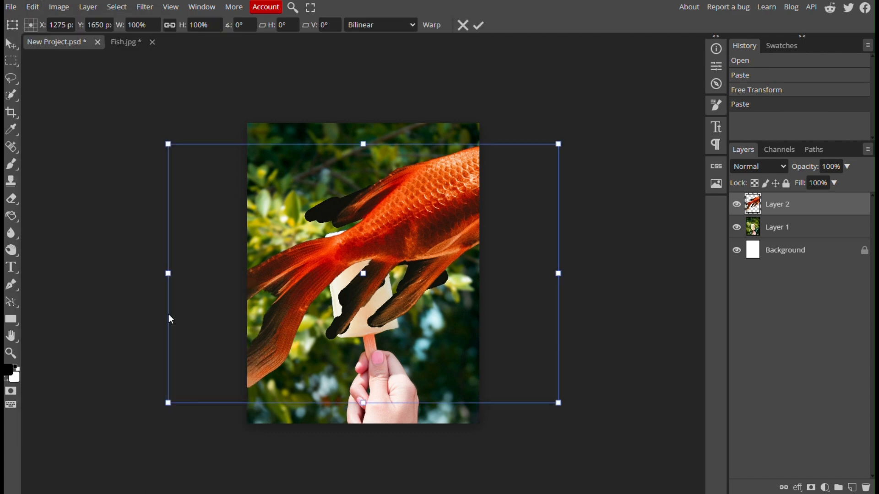
pyautogui.moveTo(558, 144); pyautogui.dragTo(436, 226)
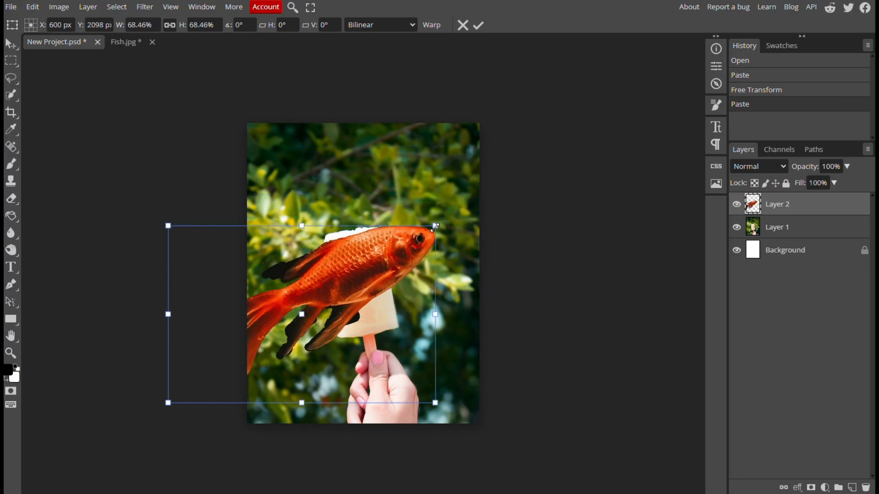
pyautogui.moveTo(359, 289); pyautogui.dragTo(382, 239)
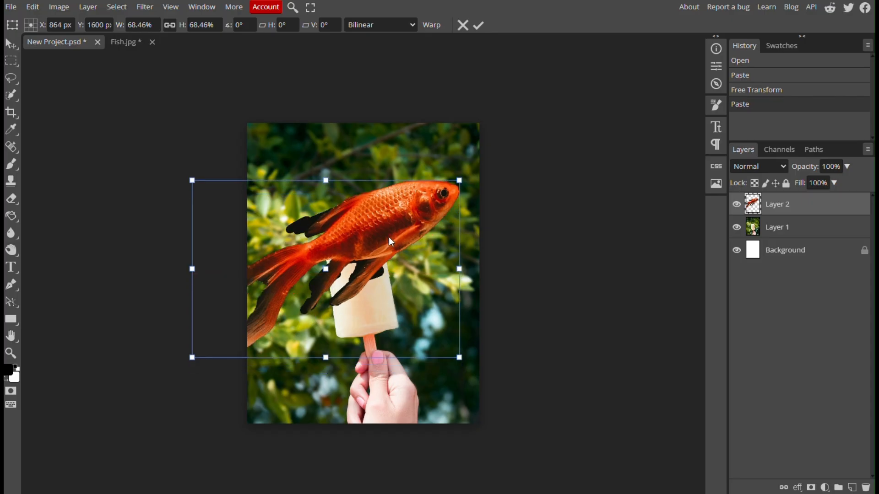
# - Rotate the goldfish by about -68.8° so its head points up, and place it over the popsicle
pyautogui.click(31, 8)
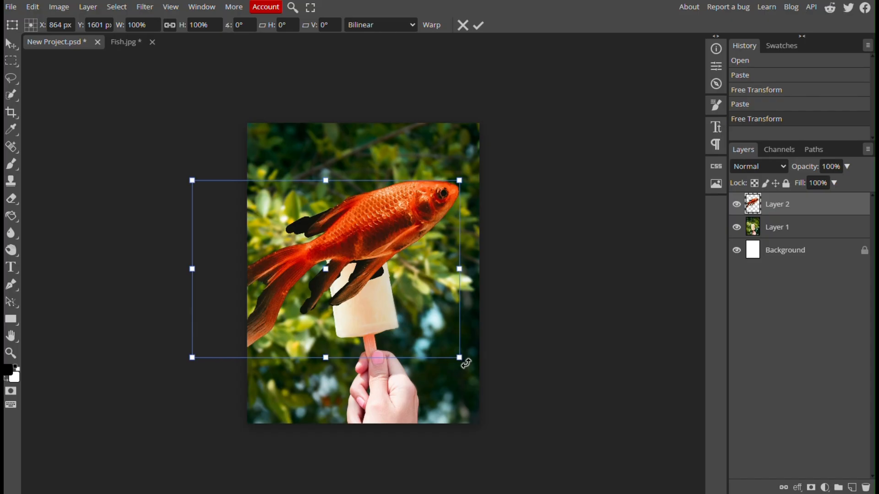
pyautogui.moveTo(466, 365); pyautogui.dragTo(474, 164)
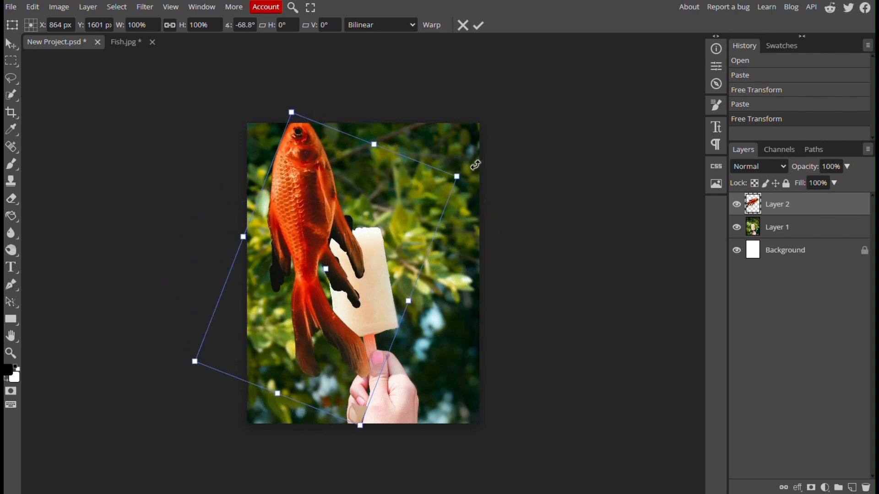
pyautogui.moveTo(334, 228); pyautogui.dragTo(362, 244)
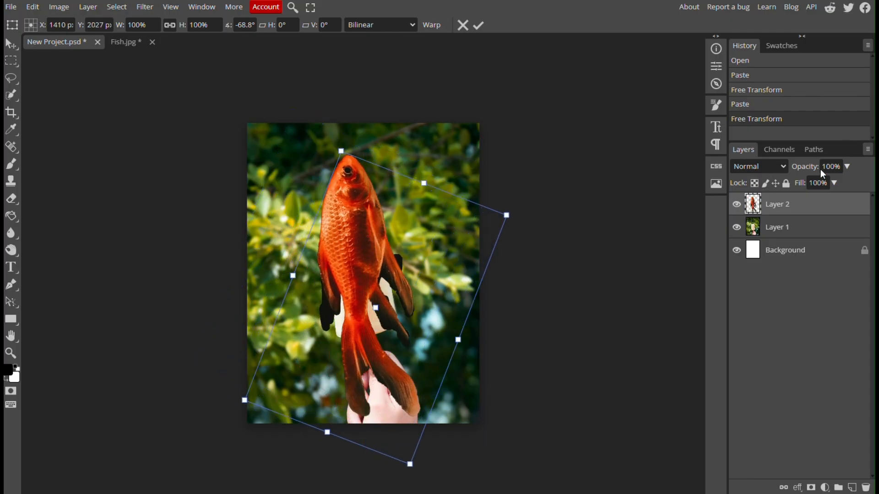
# - Set the goldfish layer's opacity to 50% and shift the fish slightly down over the popsicle
pyautogui.click(847, 166)
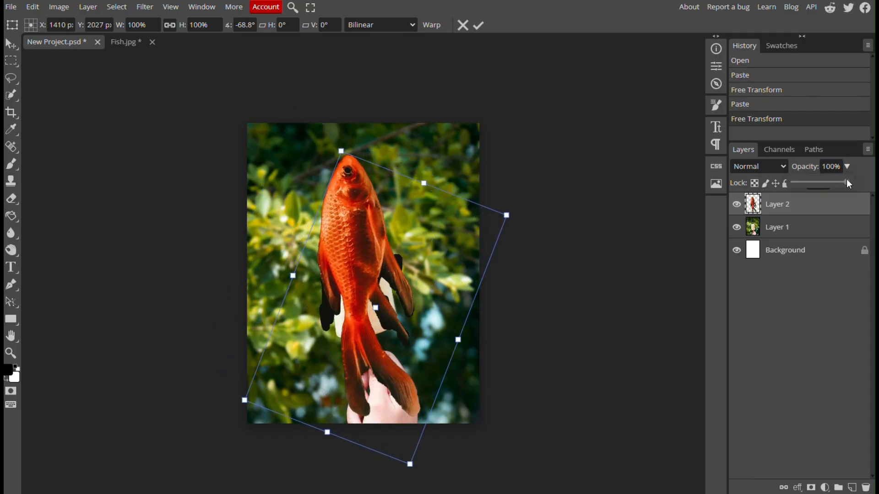
pyautogui.click(821, 183)
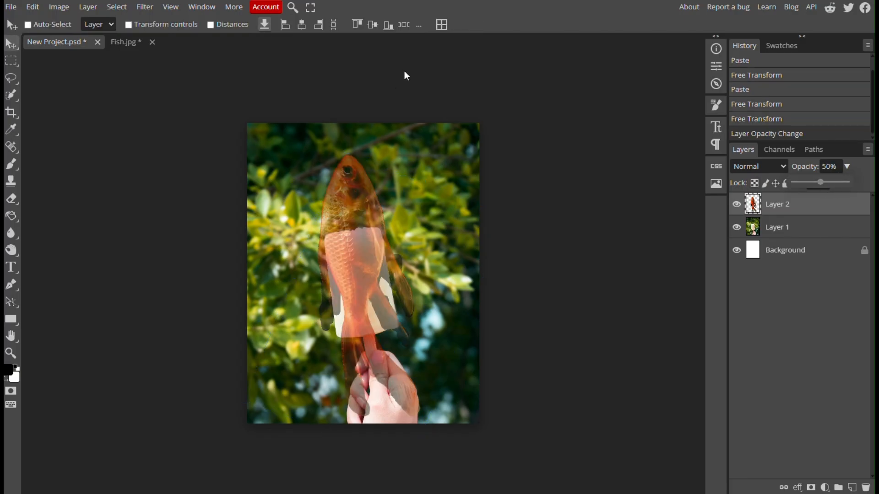
pyautogui.moveTo(337, 210)
pyautogui.mouseDown()
pyautogui.moveTo(347, 224)
pyautogui.moveTo(337, 213)
pyautogui.mouseUp()
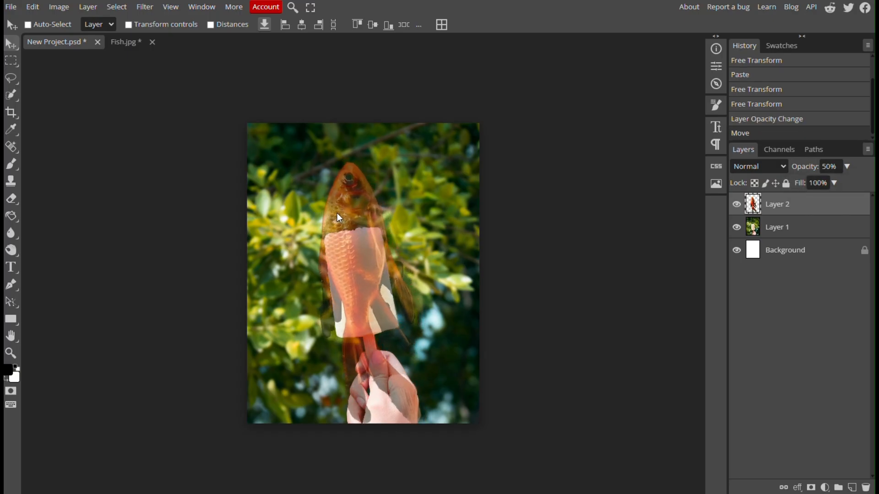
# - Scale the goldfish proportionally to about 93% and realign its body with the popsicle
pyautogui.click(29, 7)
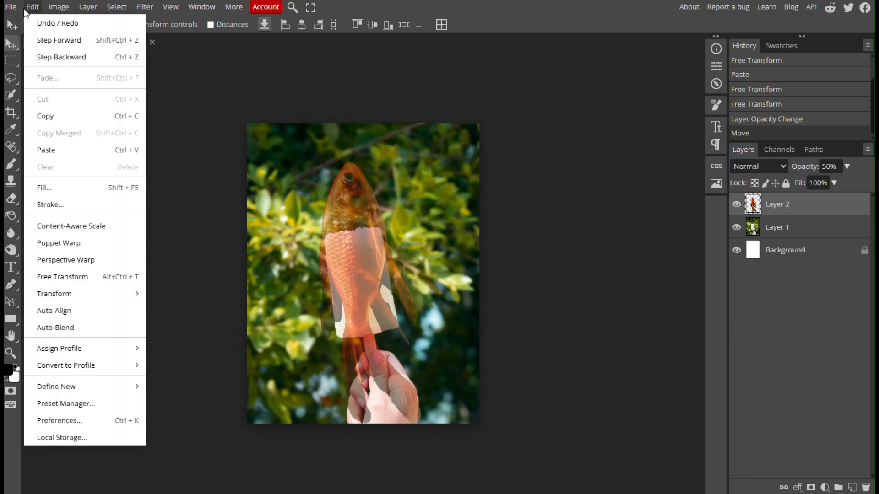
pyautogui.moveTo(92, 294)
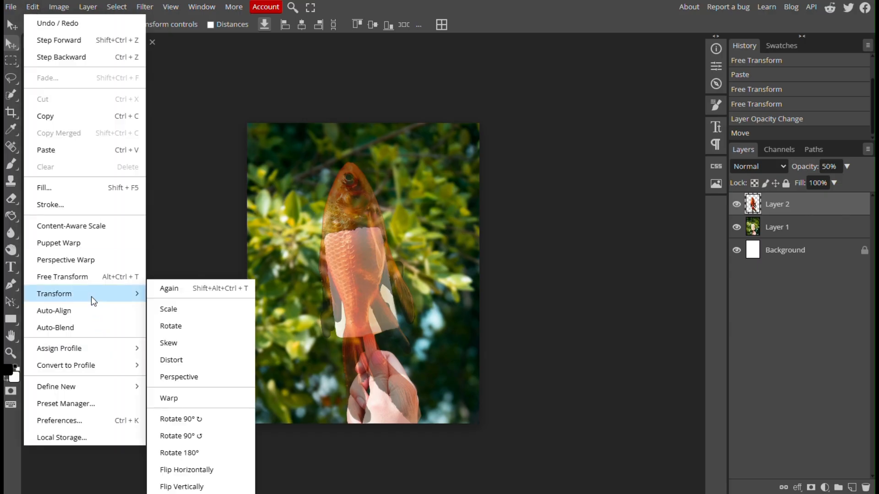
pyautogui.click(161, 311)
pyautogui.moveTo(421, 163); pyautogui.dragTo(415, 182)
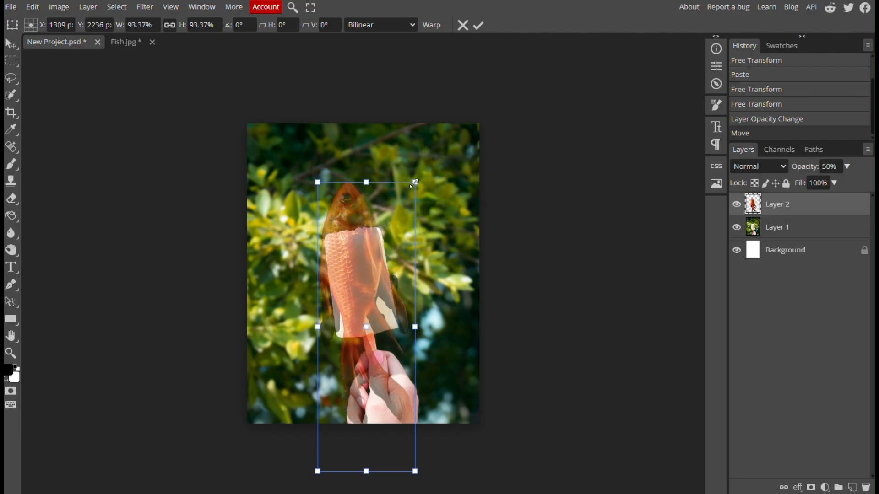
pyautogui.moveTo(336, 304); pyautogui.dragTo(342, 287)
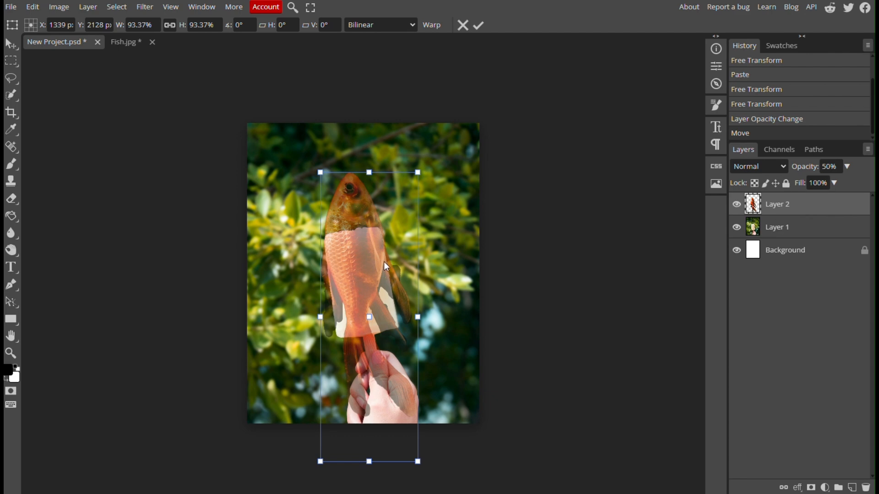
# - Fine-tune the goldfish's scale to about 90.5% and its position against the popsicle's edges, and apply the transform
pyautogui.hotkey('ctrl', '=')
pyautogui.hotkey('ctrl', '=')
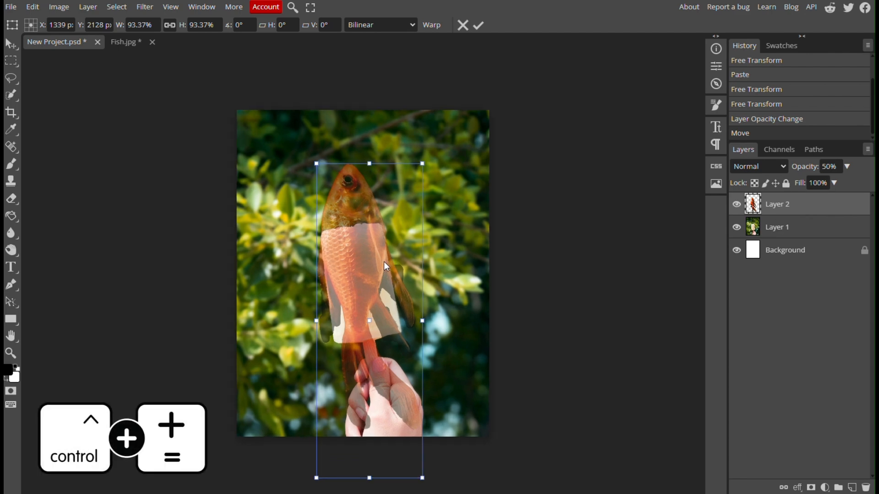
pyautogui.hotkey('ctrl', '=')
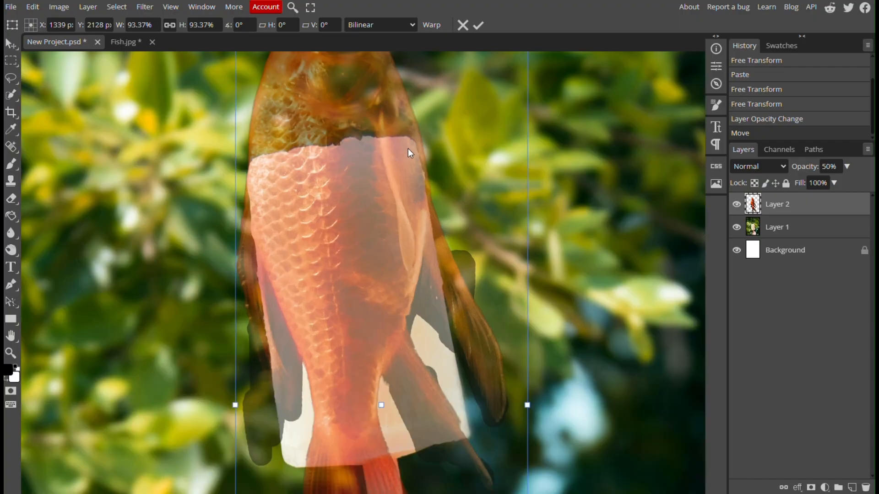
pyautogui.scroll(5, 500, 215)
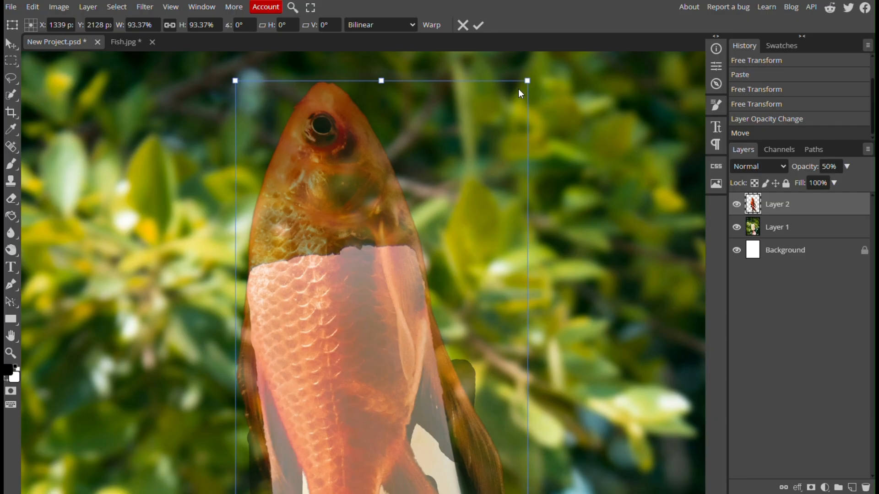
pyautogui.moveTo(519, 81); pyautogui.dragTo(514, 97)
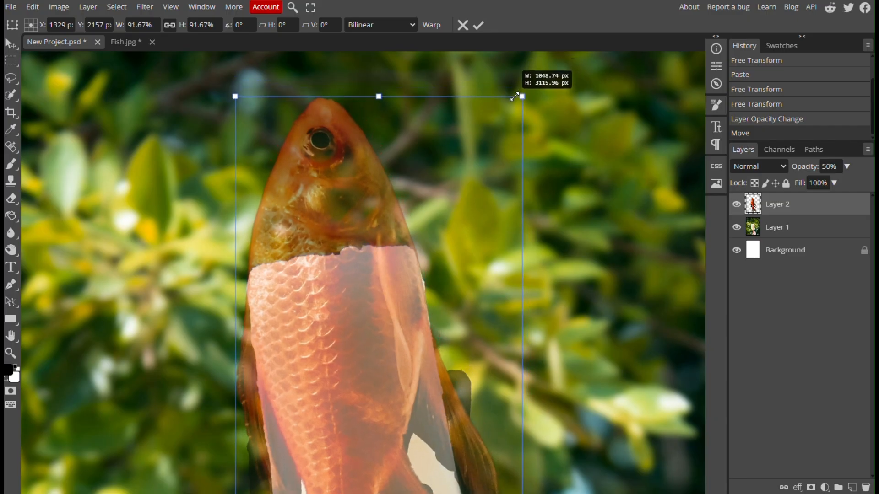
pyautogui.moveTo(411, 343); pyautogui.dragTo(413, 327)
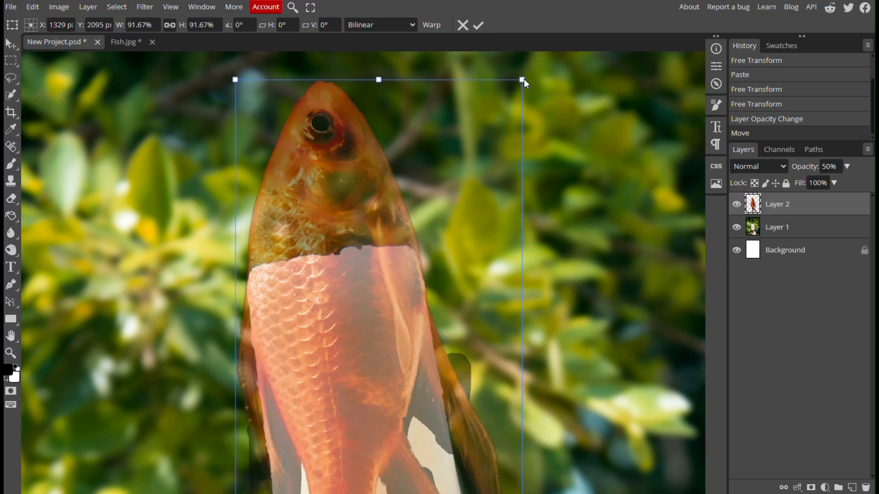
pyautogui.moveTo(519, 79); pyautogui.dragTo(518, 91)
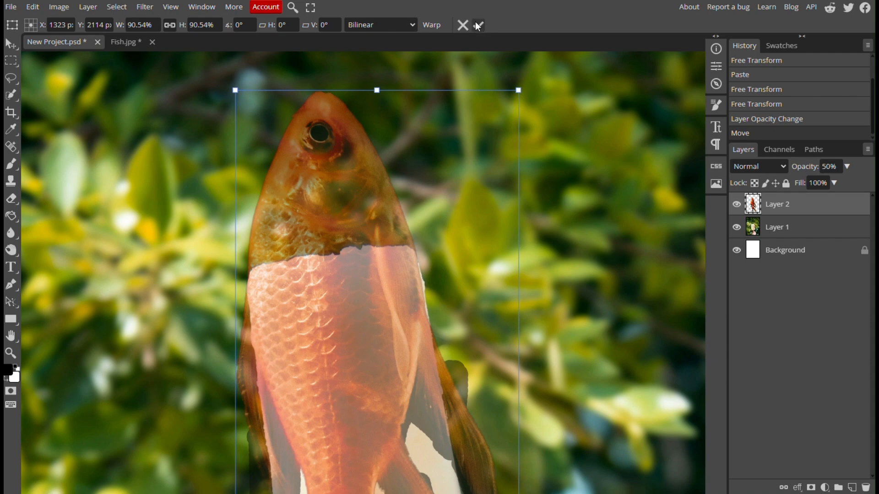
pyautogui.press('Return')
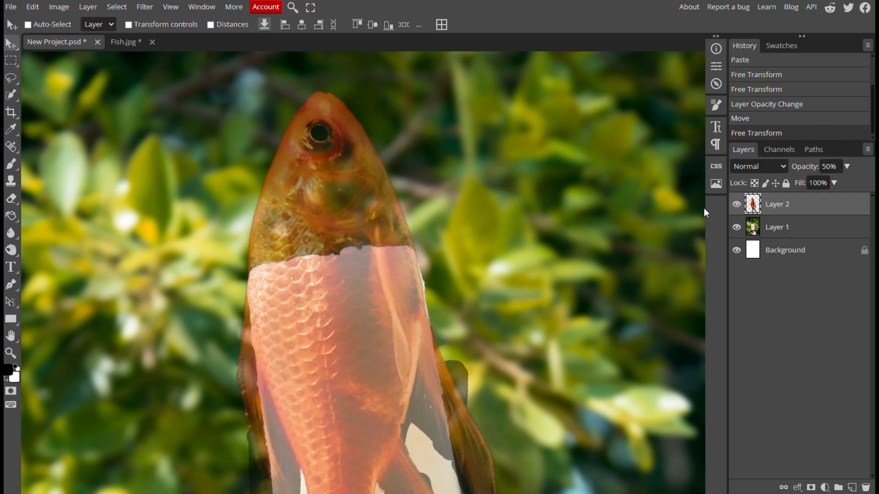
# - Hide the goldfish layer and select the popsicle on Layer 1 with the Object Selection tool
pyautogui.click(738, 206)
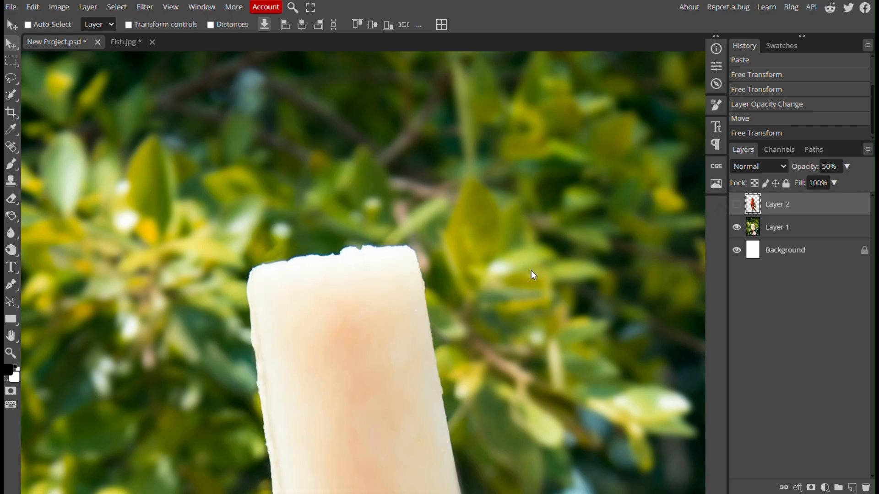
pyautogui.scroll(-3, 460, 335)
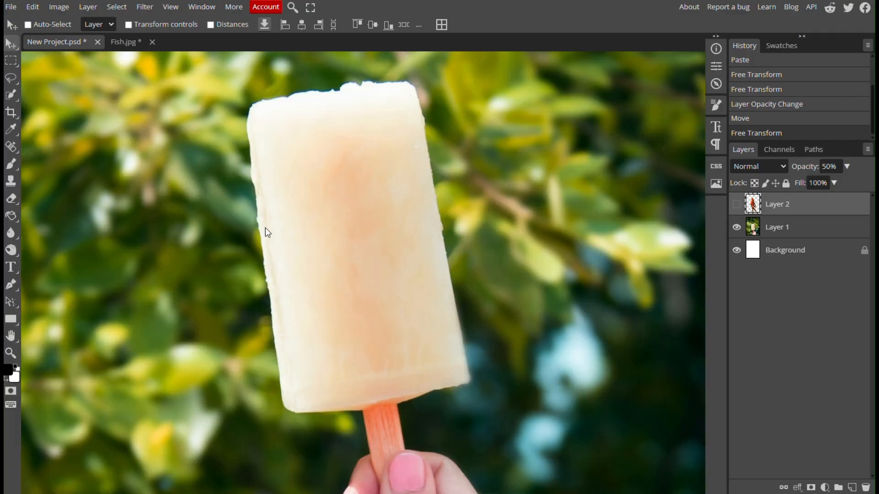
pyautogui.rightClick(16, 98)
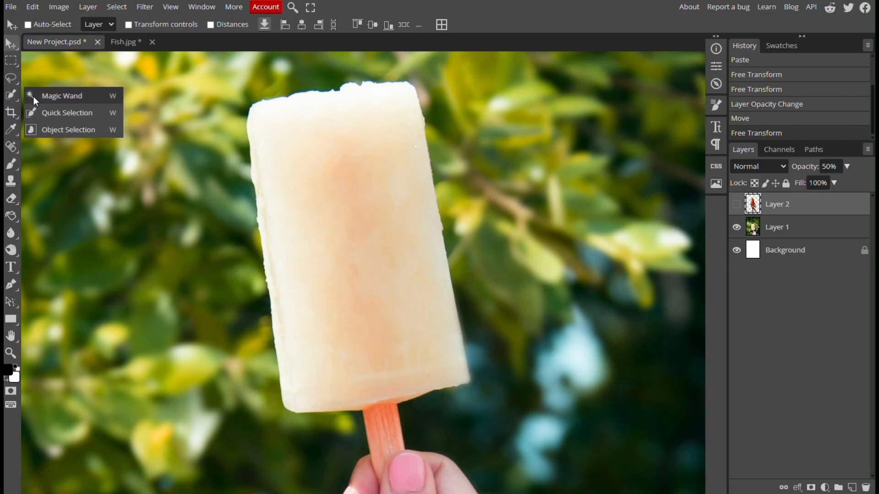
pyautogui.click(52, 131)
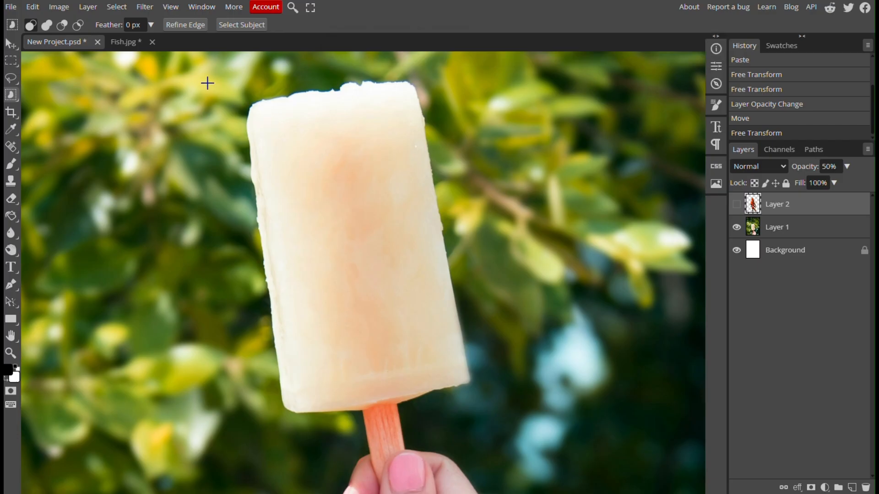
pyautogui.moveTo(212, 77); pyautogui.dragTo(528, 445)
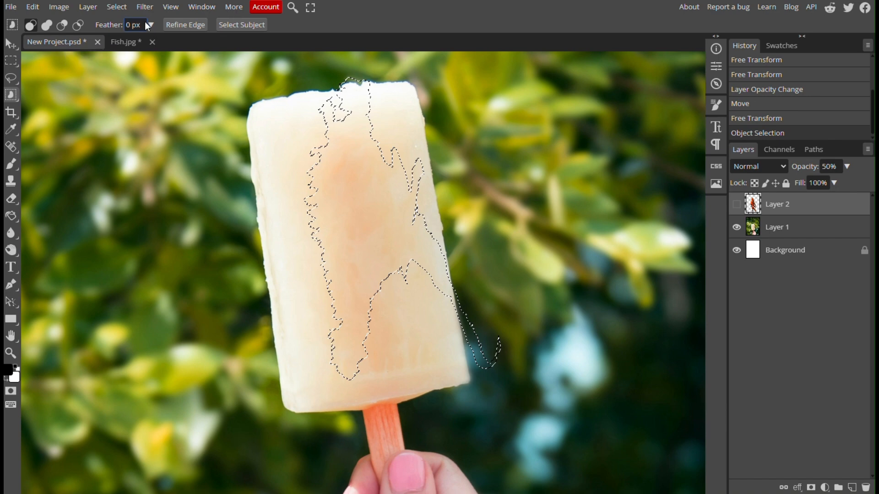
pyautogui.hotkey('ctrl', 'd')
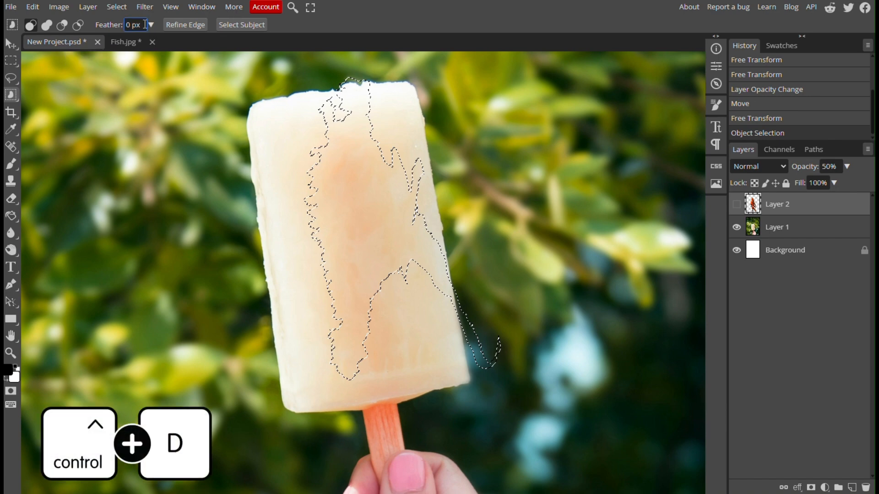
pyautogui.click(803, 232)
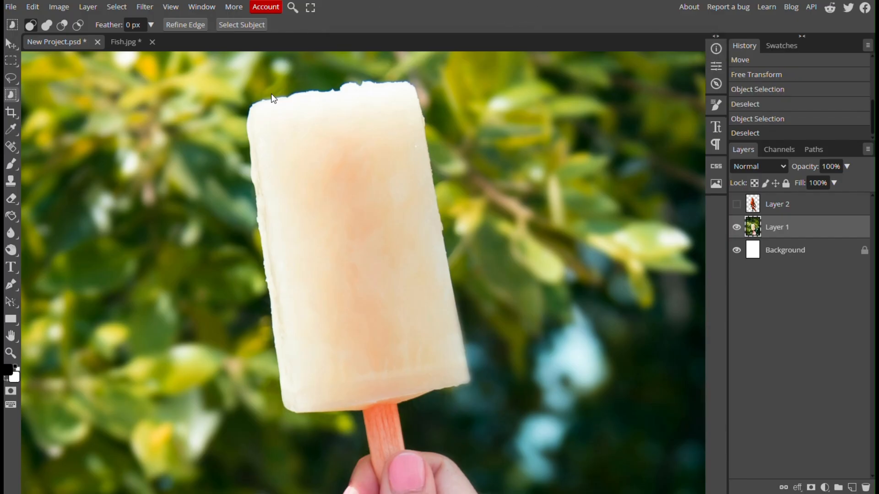
pyautogui.moveTo(471, 388); pyautogui.dragTo(505, 427)
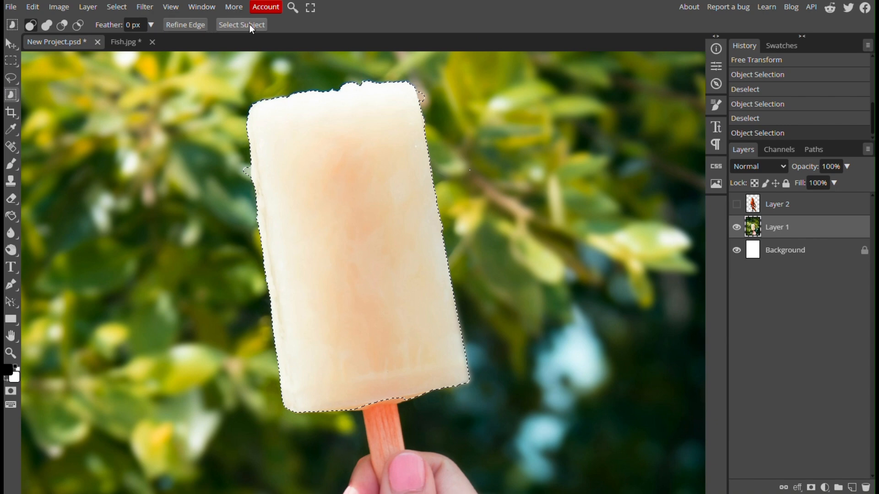
# - Add a raster mask that reveals the popsicle selection, transfer it from Layer 1 to Layer 2, and show the goldfish layer
pyautogui.click(117, 7)
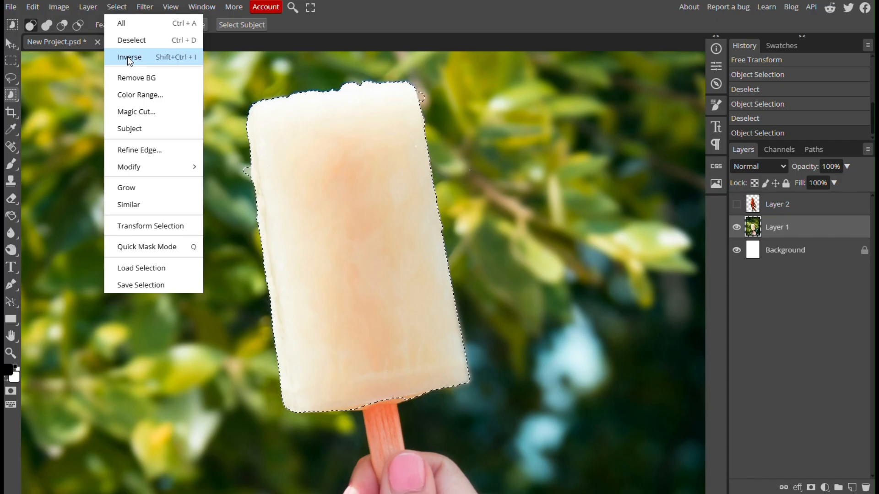
pyautogui.moveTo(90, 10)
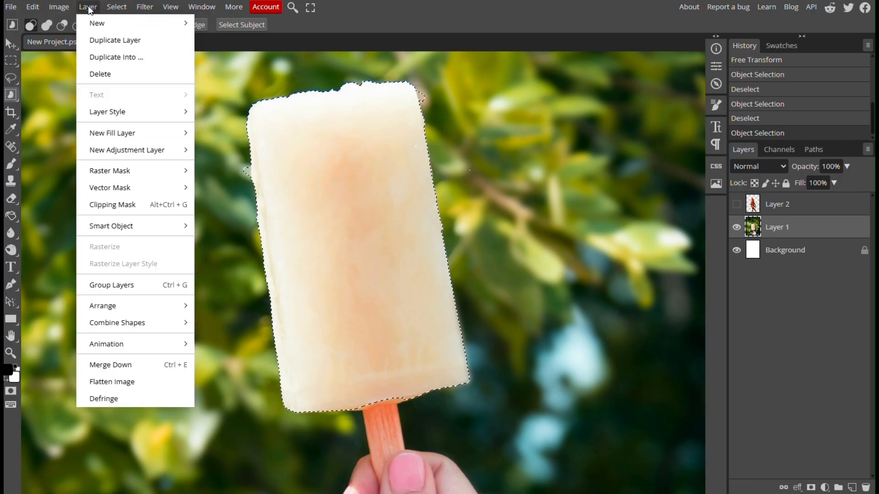
pyautogui.moveTo(104, 177)
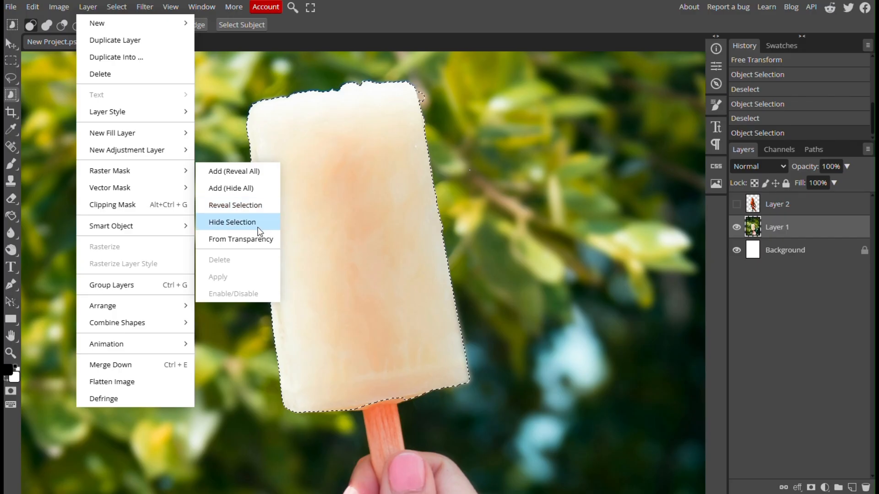
pyautogui.click(235, 205)
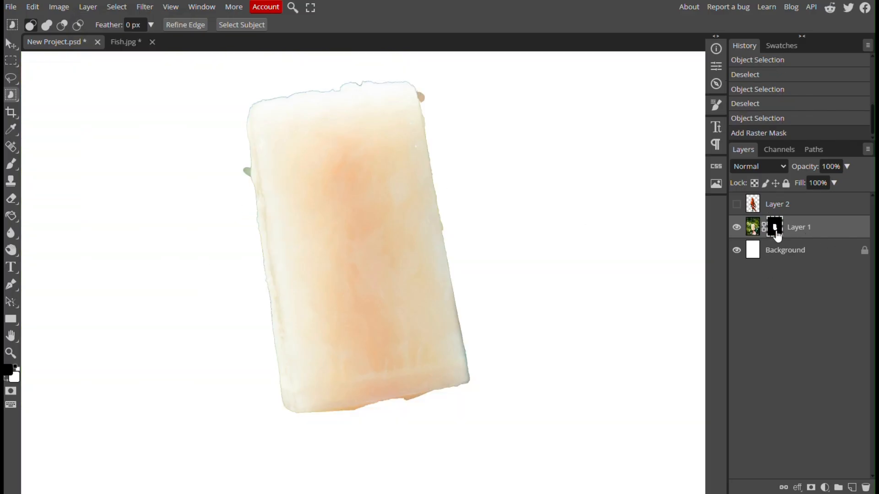
pyautogui.moveTo(777, 229); pyautogui.dragTo(767, 206)
pyautogui.click(735, 205)
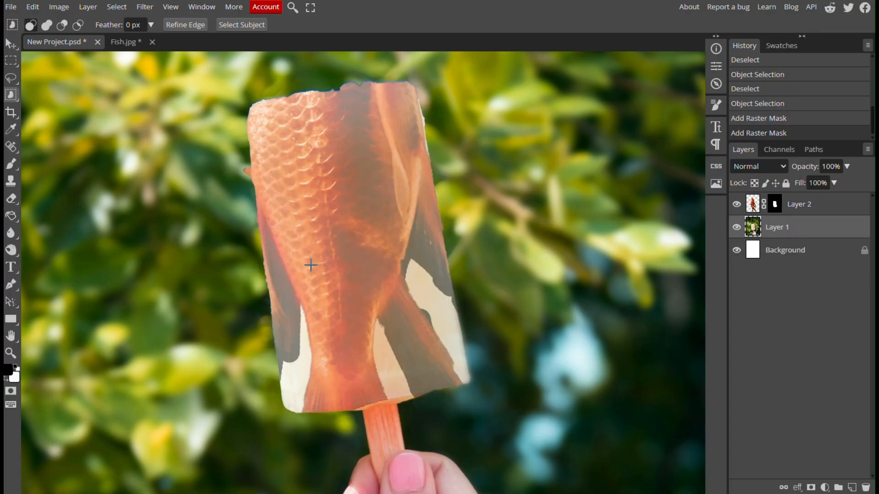
# - Target the goldfish layer's mask and set up the Brush tool with white (ffffff) as the foreground colour
pyautogui.scroll(2, 314, 255)
pyautogui.scroll(2, 314, 255)
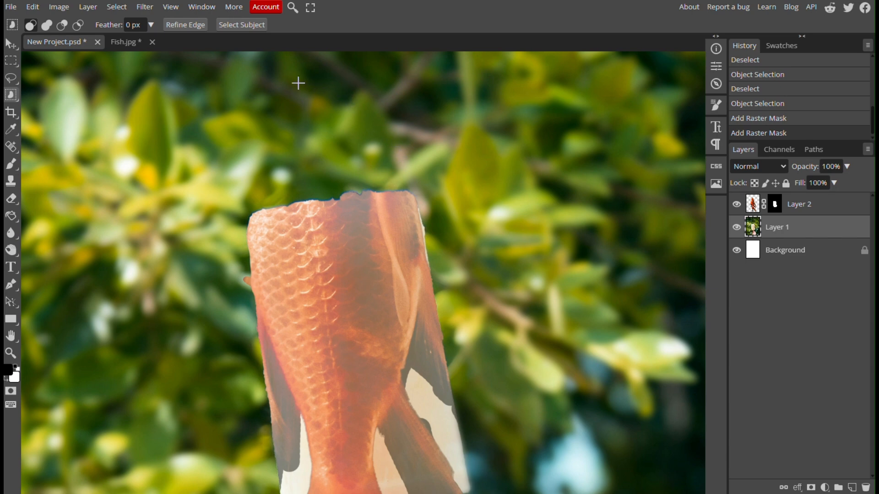
pyautogui.scroll(-2, 410, 353)
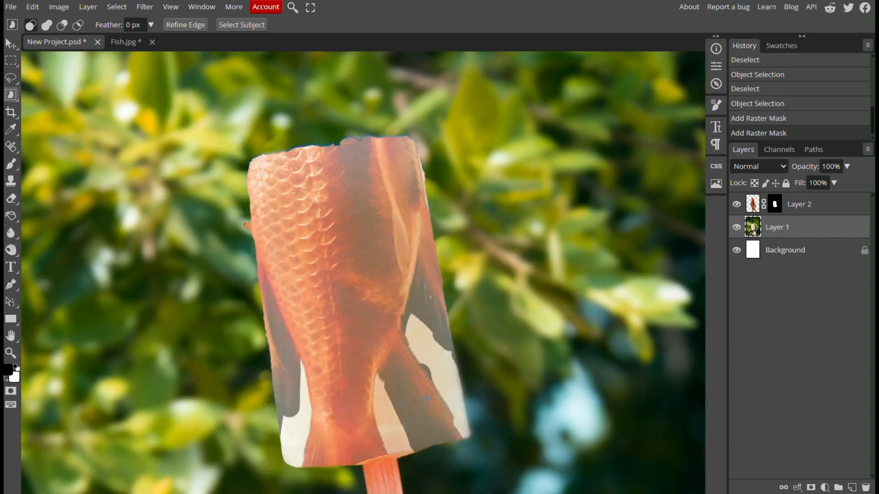
pyautogui.scroll(2, 408, 351)
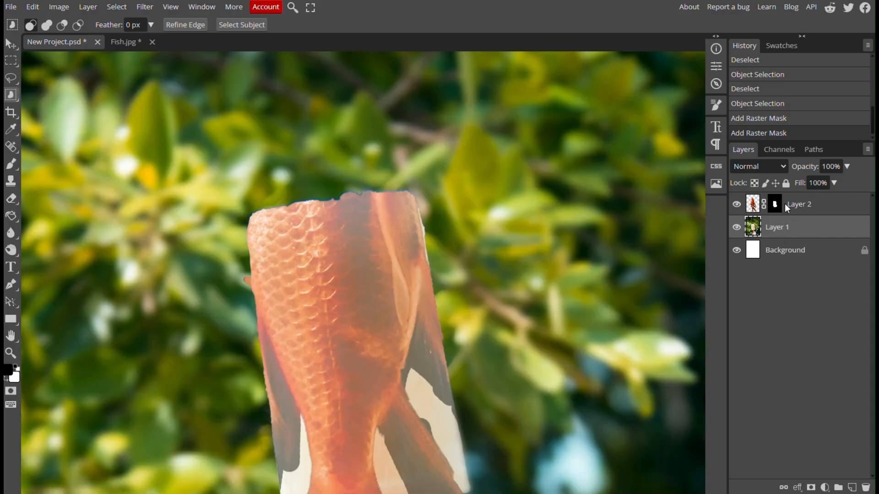
pyautogui.click(775, 211)
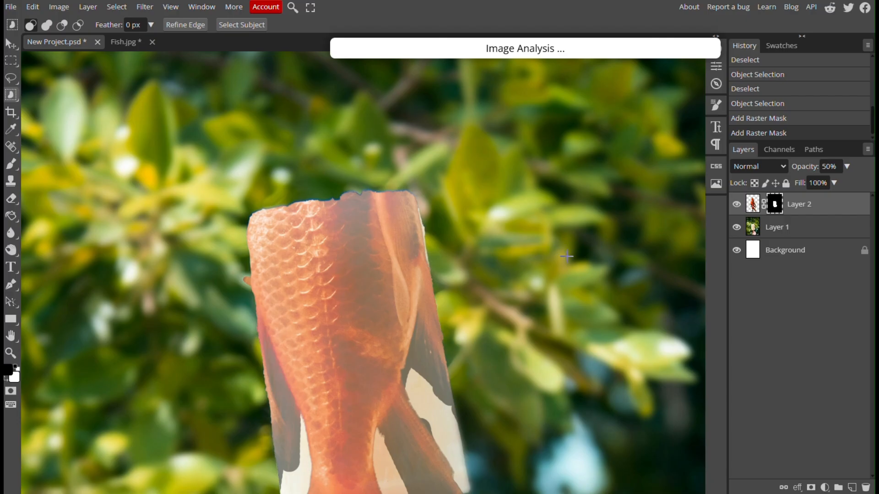
pyautogui.scroll(2, 568, 258)
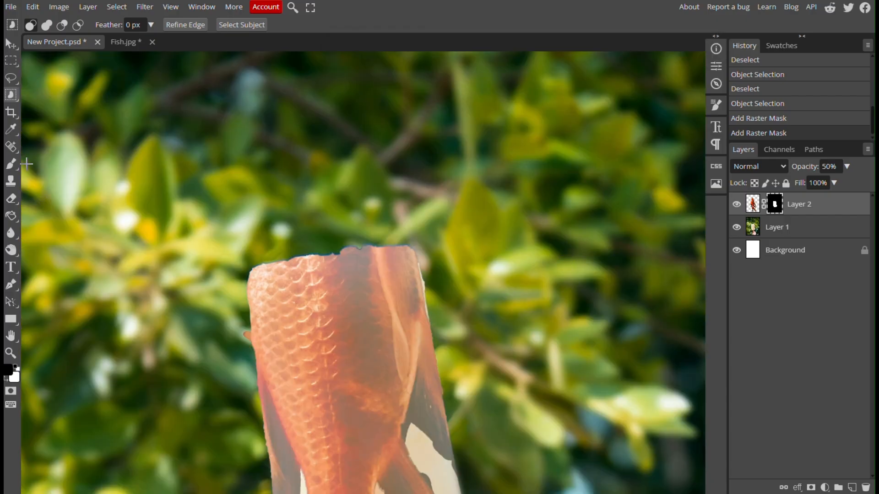
pyautogui.click(12, 164)
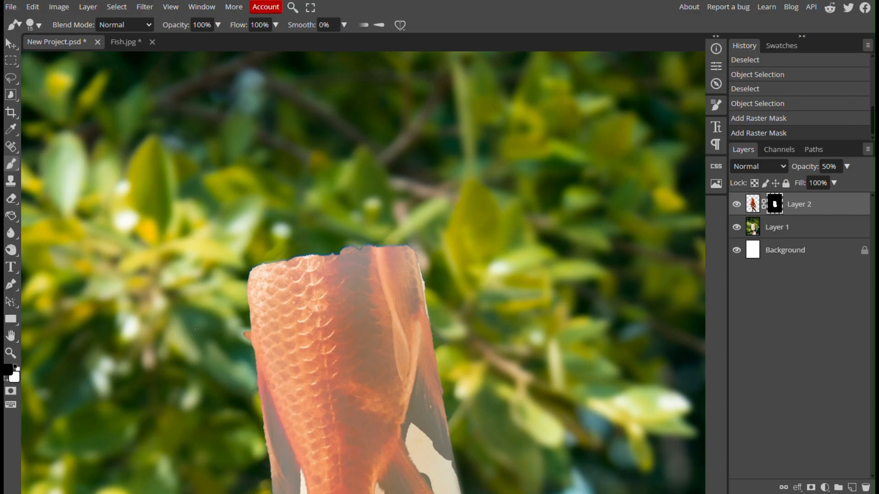
pyautogui.click(8, 369)
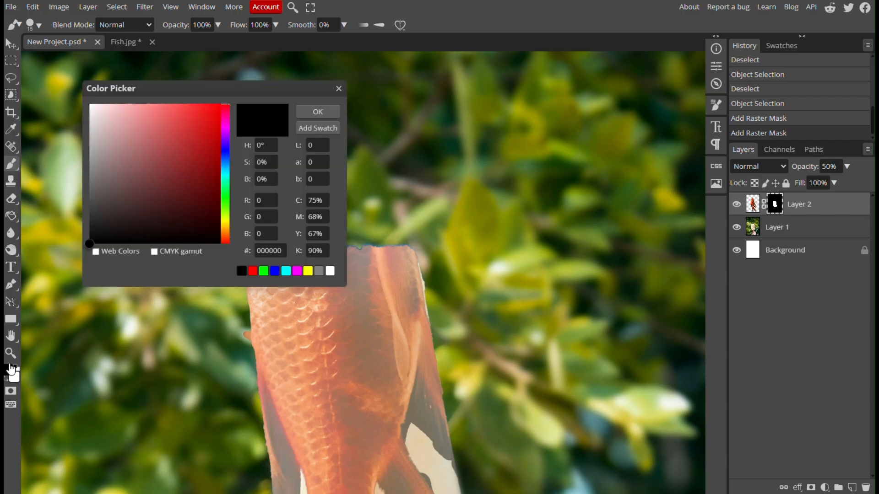
pyautogui.moveTo(121, 114)
pyautogui.mouseDown()
pyautogui.moveTo(118, 127)
pyautogui.moveTo(89, 105)
pyautogui.mouseUp()
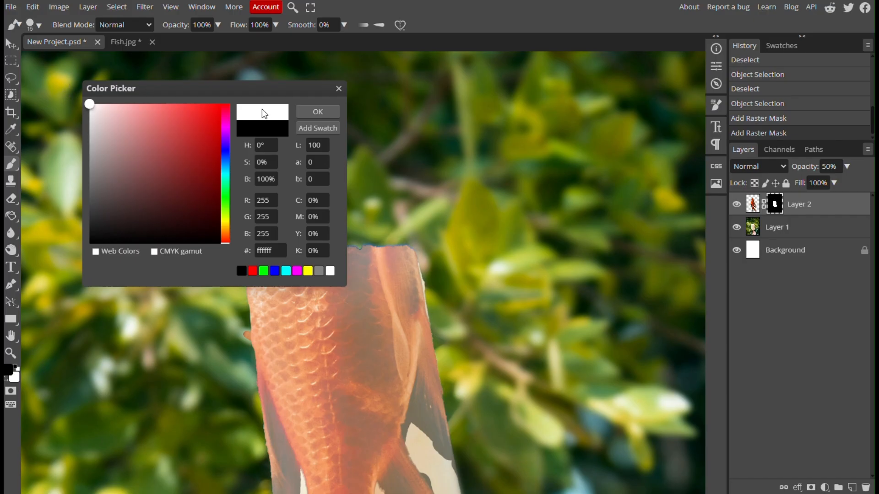
pyautogui.click(318, 112)
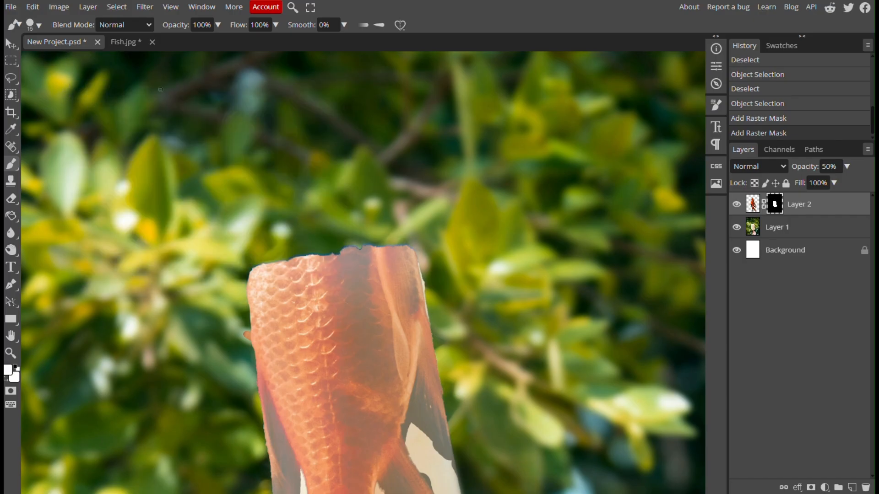
# - Enlarge the brush to 135 px and paint white on the mask to reveal the goldfish's head above the popsicle
pyautogui.click(39, 27)
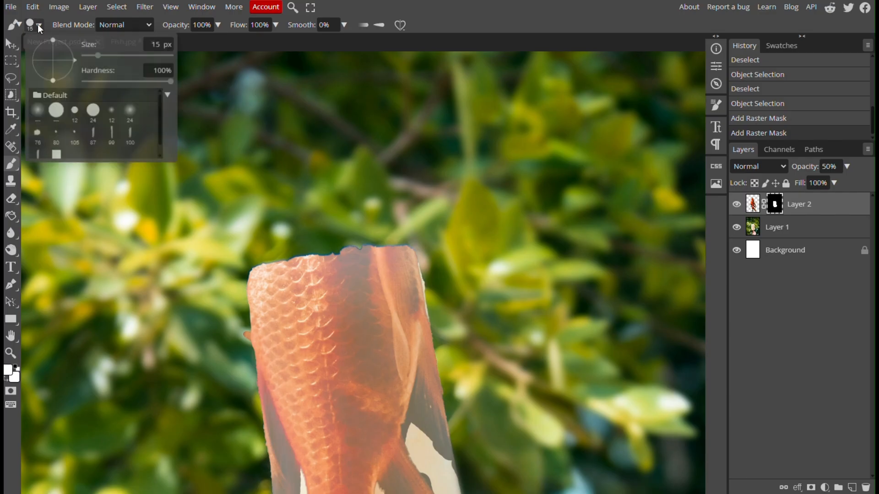
pyautogui.moveTo(98, 55); pyautogui.dragTo(116, 55)
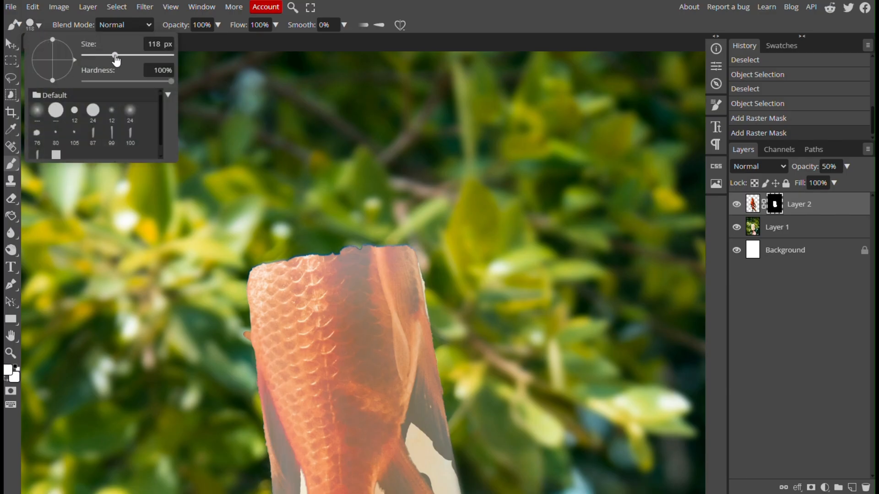
pyautogui.click(40, 25)
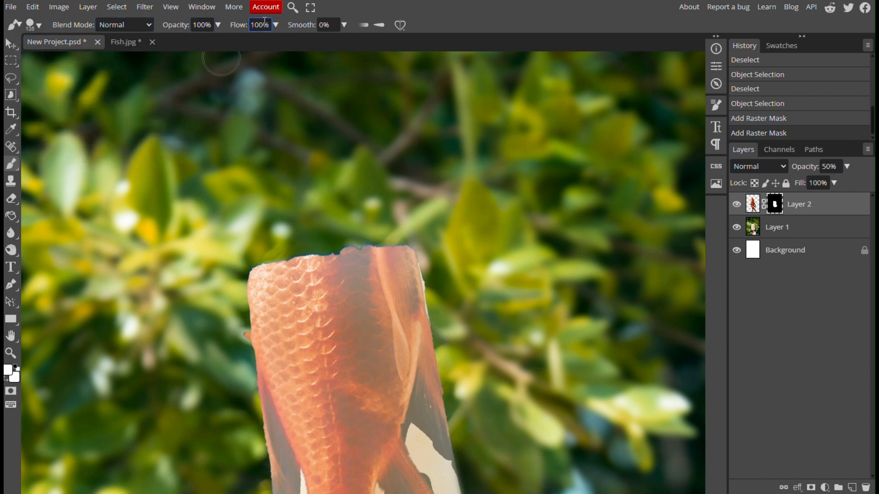
pyautogui.moveTo(405, 233)
pyautogui.mouseDown()
pyautogui.moveTo(224, 254)
pyautogui.moveTo(357, 226)
pyautogui.moveTo(401, 175)
pyautogui.moveTo(429, 169)
pyautogui.moveTo(416, 162)
pyautogui.moveTo(375, 181)
pyautogui.moveTo(350, 156)
pyautogui.moveTo(368, 156)
pyautogui.moveTo(292, 158)
pyautogui.moveTo(344, 98)
pyautogui.moveTo(334, 75)
pyautogui.mouseUp()
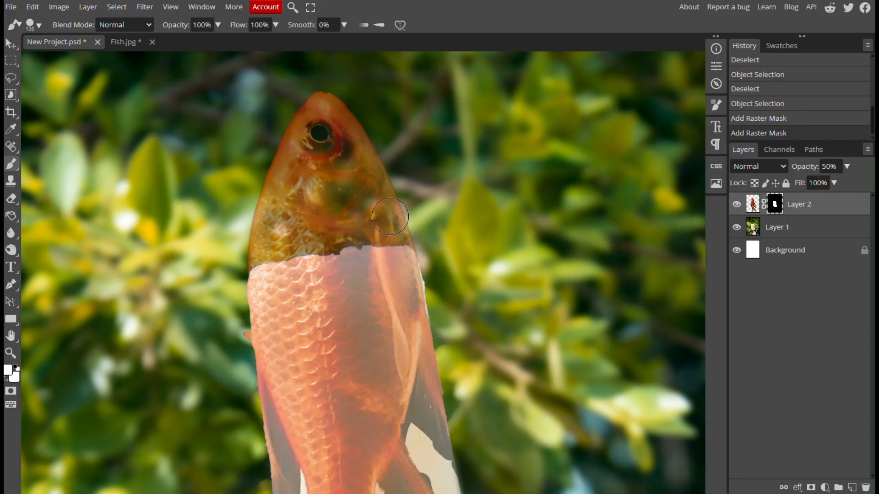
pyautogui.moveTo(390, 217); pyautogui.dragTo(403, 216)
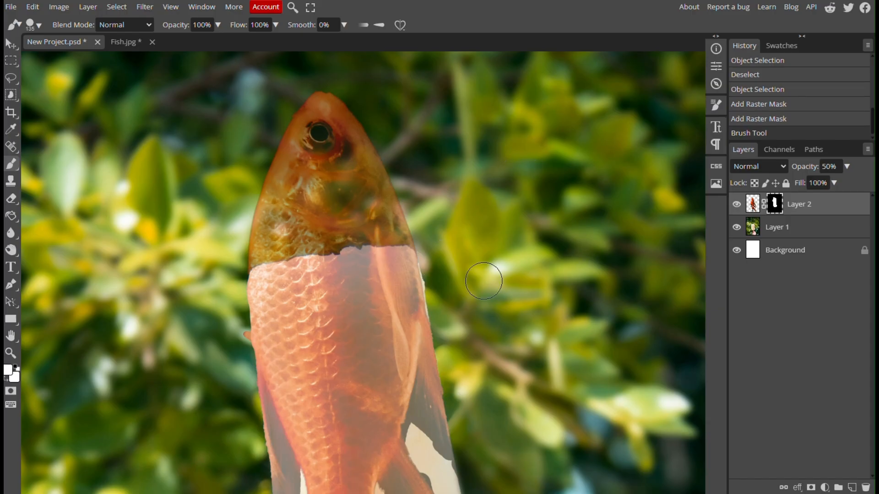
# - Try revealing patches of the fin beside the popsicle with white brush dabs on the mask, and undo them
pyautogui.scroll(-3, 521, 284)
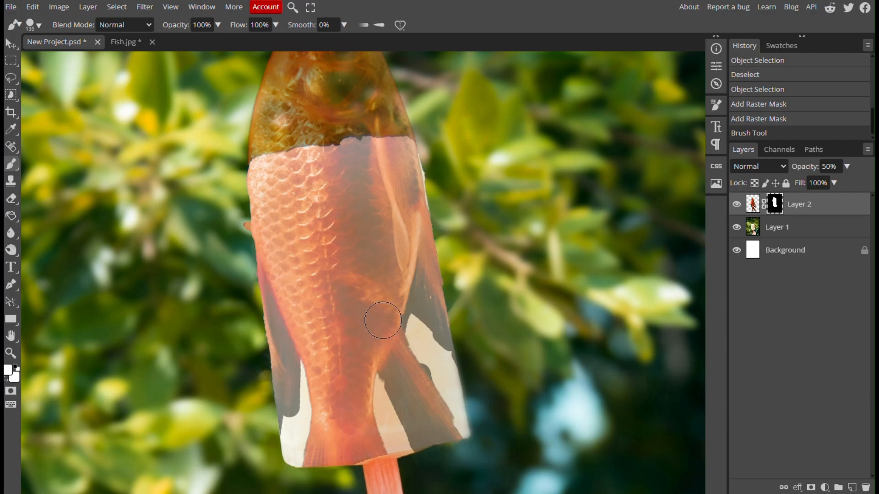
pyautogui.click(464, 320)
pyautogui.click(486, 379)
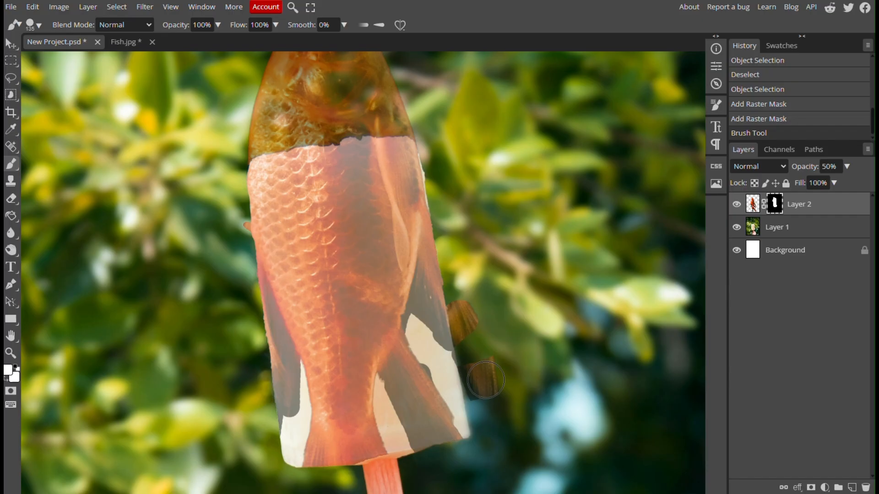
pyautogui.hotkey('ctrl', 'z')
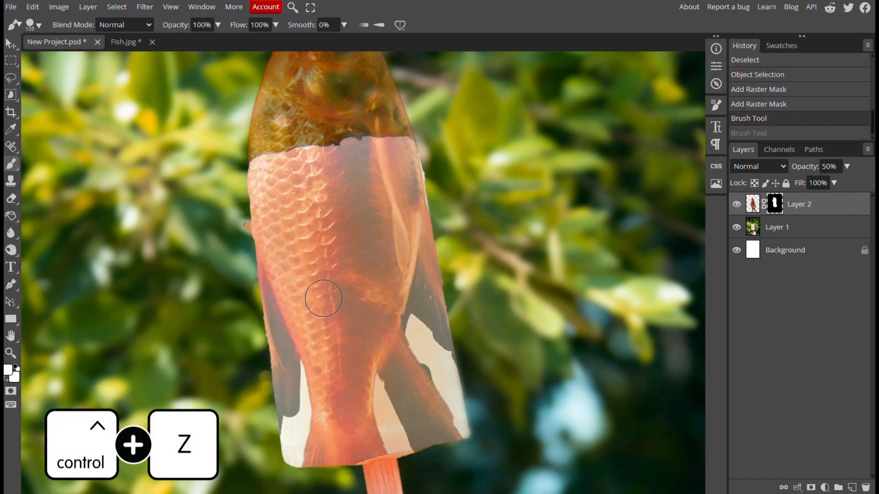
# - Paint black on the goldfish layer's mask to hide the lower body, tail and stray edge spot, keeping the head and upper scales
pyautogui.click(7, 383)
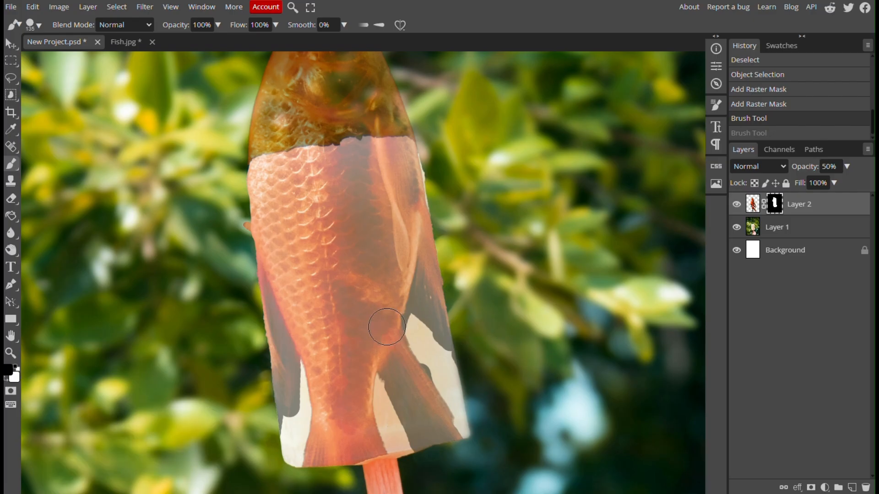
pyautogui.moveTo(271, 320); pyautogui.dragTo(309, 319)
pyautogui.moveTo(466, 301)
pyautogui.mouseDown()
pyautogui.moveTo(233, 352)
pyautogui.moveTo(274, 360)
pyautogui.moveTo(498, 308)
pyautogui.moveTo(395, 348)
pyautogui.moveTo(256, 372)
pyautogui.moveTo(263, 399)
pyautogui.moveTo(327, 373)
pyautogui.moveTo(438, 357)
pyautogui.moveTo(467, 393)
pyautogui.moveTo(432, 407)
pyautogui.moveTo(418, 391)
pyautogui.moveTo(448, 484)
pyautogui.moveTo(382, 393)
pyautogui.moveTo(303, 411)
pyautogui.moveTo(311, 416)
pyautogui.moveTo(294, 461)
pyautogui.moveTo(265, 404)
pyautogui.moveTo(290, 323)
pyautogui.moveTo(278, 277)
pyautogui.moveTo(207, 283)
pyautogui.moveTo(251, 268)
pyautogui.moveTo(228, 262)
pyautogui.moveTo(256, 238)
pyautogui.moveTo(335, 246)
pyautogui.moveTo(358, 308)
pyautogui.moveTo(374, 312)
pyautogui.moveTo(479, 269)
pyautogui.moveTo(412, 250)
pyautogui.mouseUp()
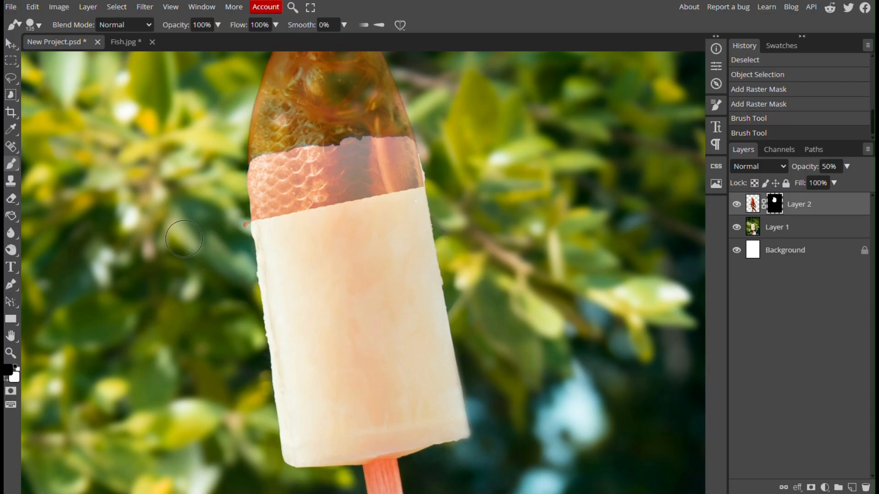
pyautogui.click(232, 226)
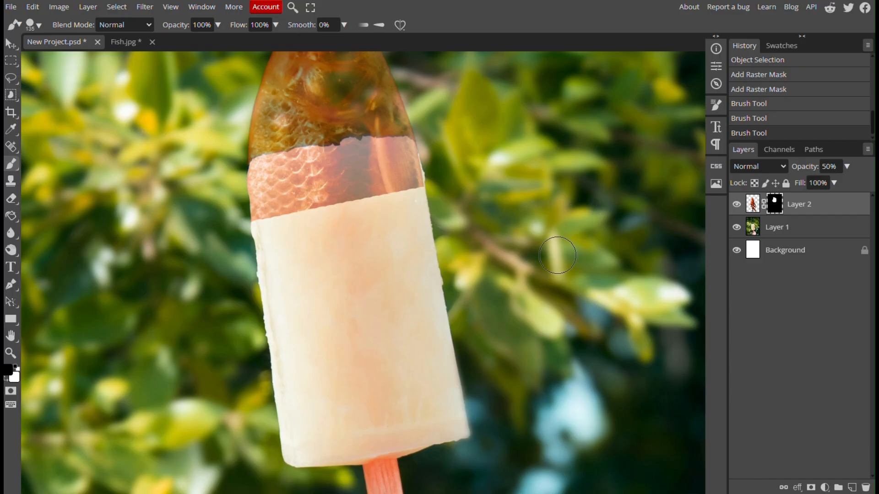
# - Soften the brush to 31% hardness and reduce its opacity to 47% and its flow to 32%
pyautogui.scroll(5, 458, 366)
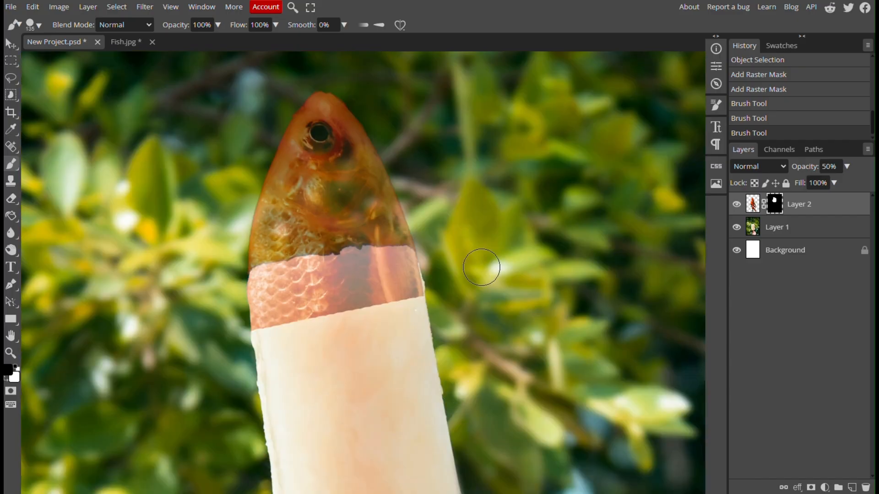
pyautogui.click(147, 25)
pyautogui.click(43, 26)
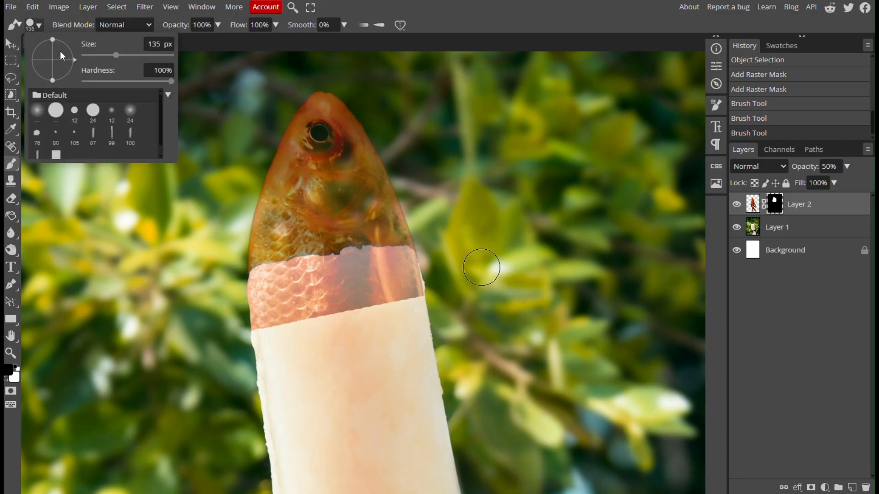
pyautogui.moveTo(170, 87); pyautogui.dragTo(112, 88)
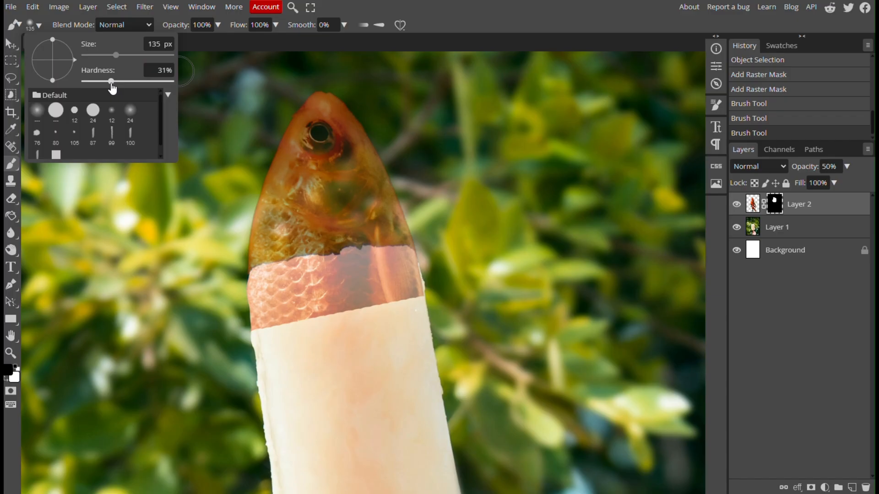
pyautogui.click(218, 24)
pyautogui.moveTo(221, 41); pyautogui.dragTo(197, 40)
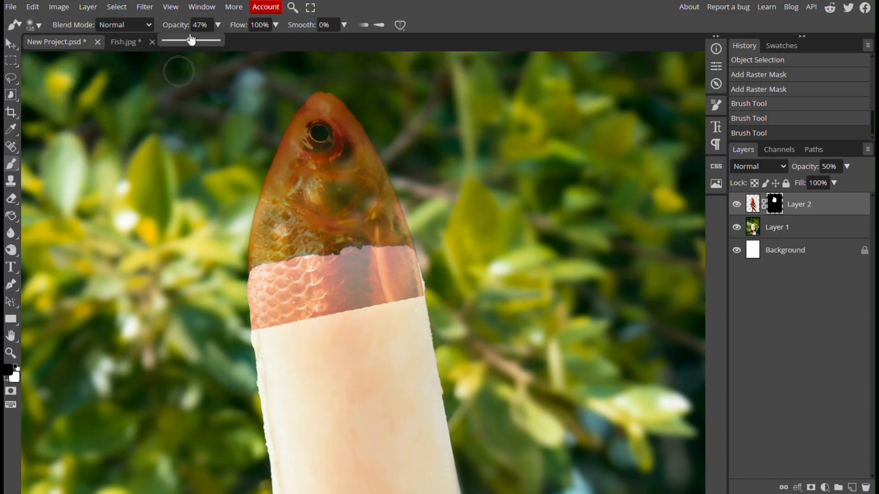
pyautogui.click(274, 27)
pyautogui.moveTo(277, 40); pyautogui.dragTo(245, 41)
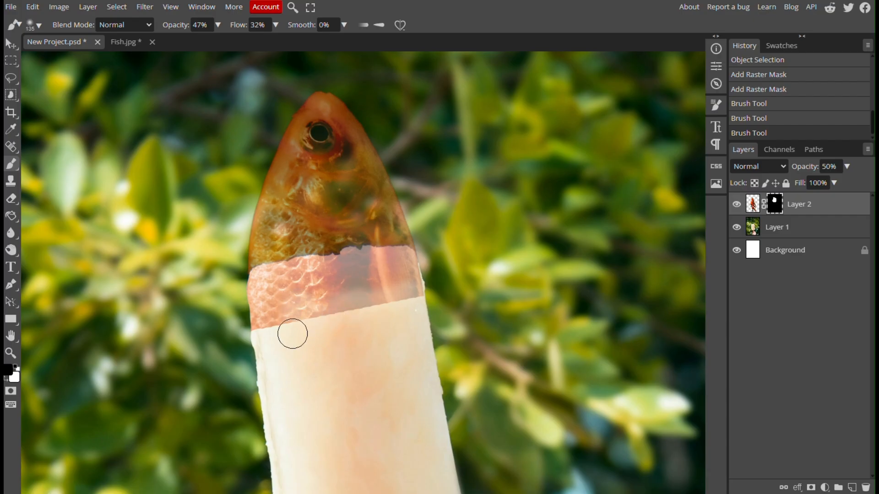
# - Fade the goldfish's lower edge into the popsicle with black strokes on the mask, reducing the brush opacity to 14% and 24%
pyautogui.click(329, 318)
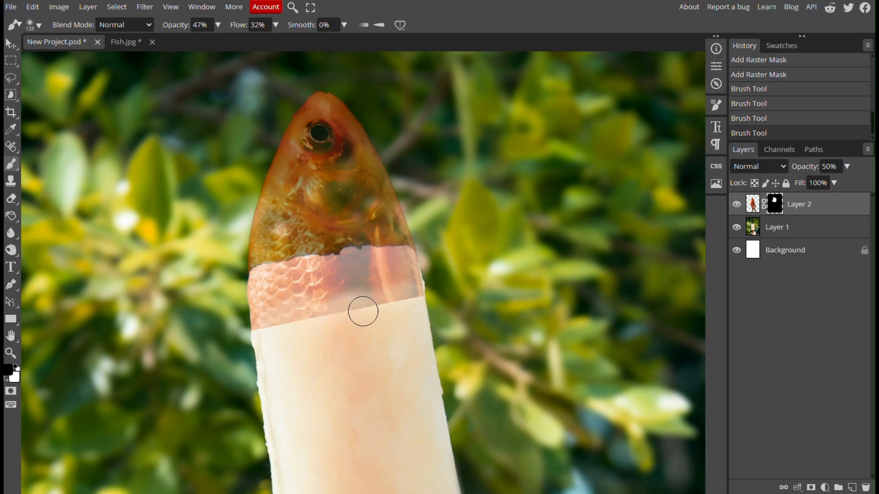
pyautogui.moveTo(408, 300)
pyautogui.mouseDown()
pyautogui.moveTo(380, 313)
pyautogui.moveTo(363, 305)
pyautogui.moveTo(290, 326)
pyautogui.moveTo(351, 321)
pyautogui.mouseUp()
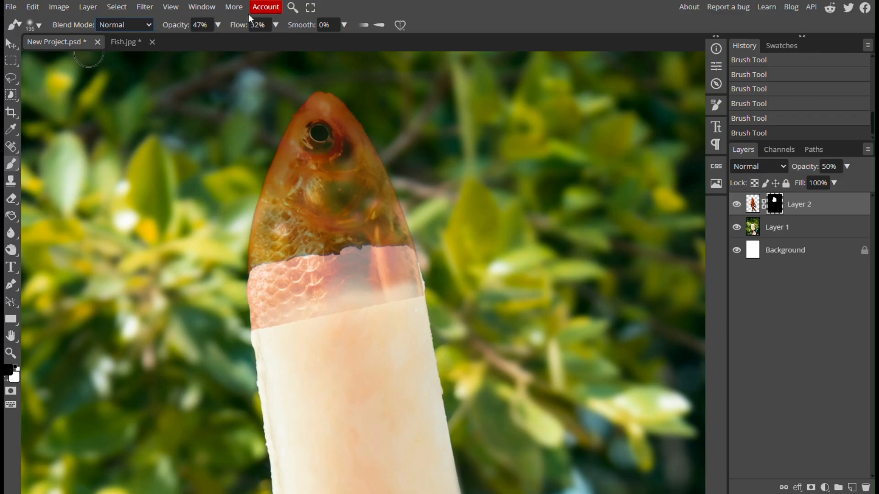
pyautogui.click(218, 25)
pyautogui.moveTo(190, 42); pyautogui.dragTo(173, 41)
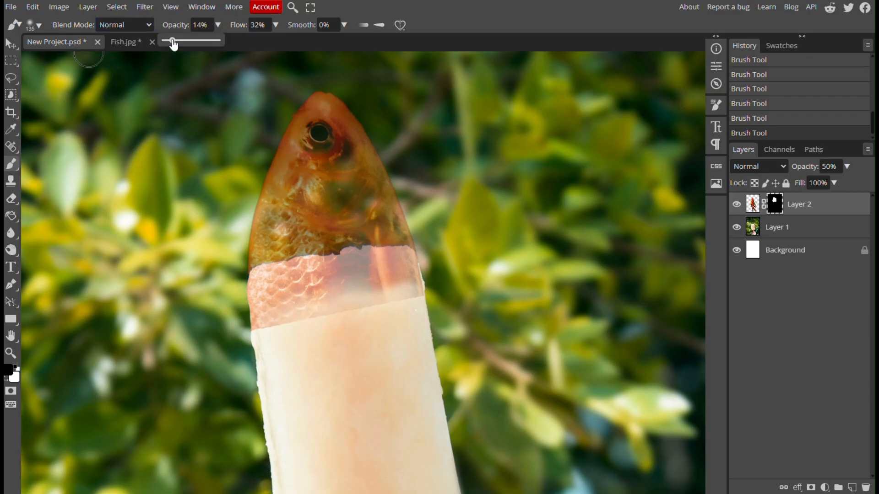
pyautogui.click(214, 23)
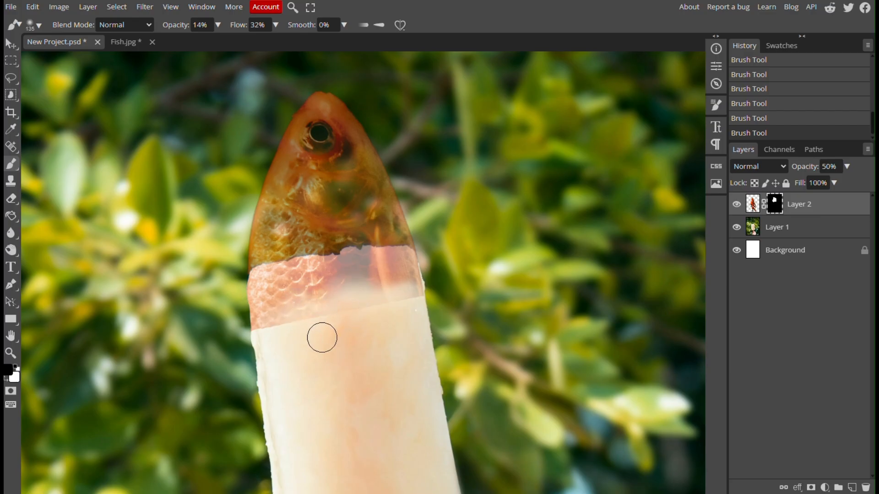
pyautogui.click(217, 26)
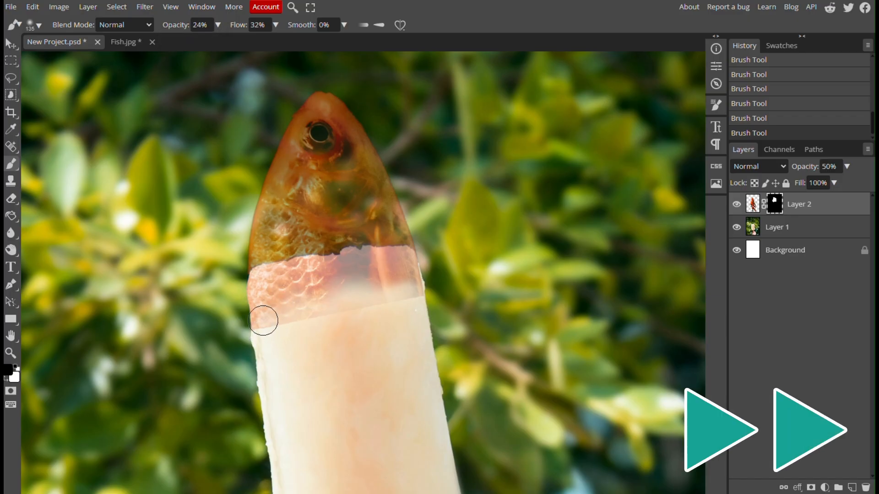
# - Raise the brush opacity to 65% and blend the remaining hard seam between the scales and the popsicle on the mask
pyautogui.scroll(4, 363, 293)
pyautogui.click(217, 25)
pyautogui.moveTo(560, 315); pyautogui.dragTo(453, 381)
pyautogui.click(716, 85)
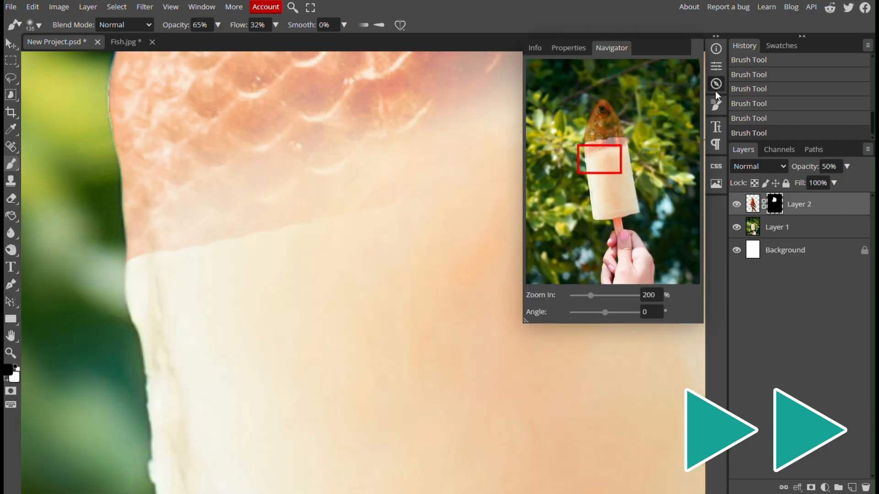
pyautogui.click(716, 84)
pyautogui.moveTo(283, 151)
pyautogui.mouseDown()
pyautogui.moveTo(202, 184)
pyautogui.moveTo(412, 132)
pyautogui.mouseUp()
# - Set the goldfish layer's opacity to 100%
pyautogui.hotkey('ctrl', '-')
pyautogui.hotkey('ctrl', '-')
pyautogui.hotkey('ctrl', '-')
pyautogui.hotkey('ctrl', '-')
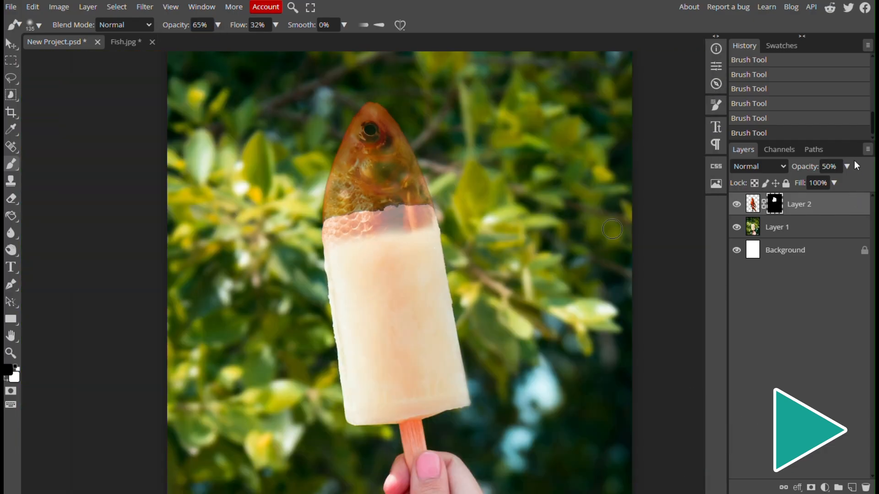
pyautogui.click(847, 166)
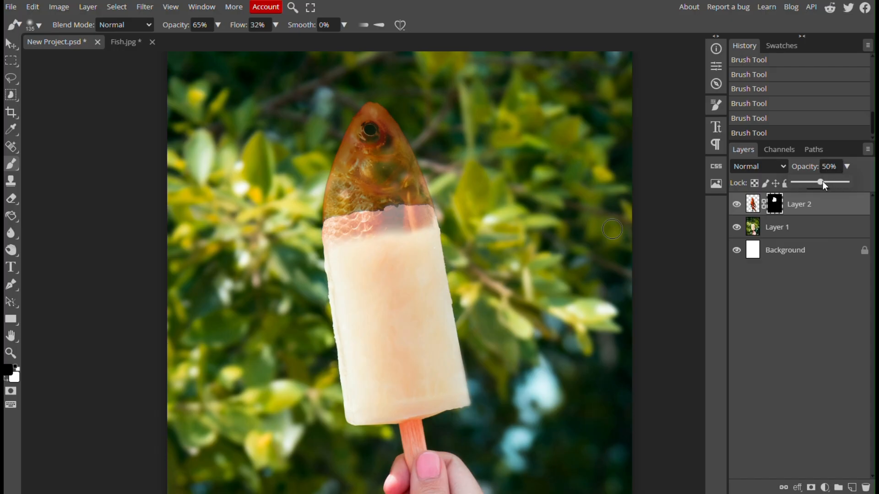
pyautogui.moveTo(823, 181); pyautogui.dragTo(852, 183)
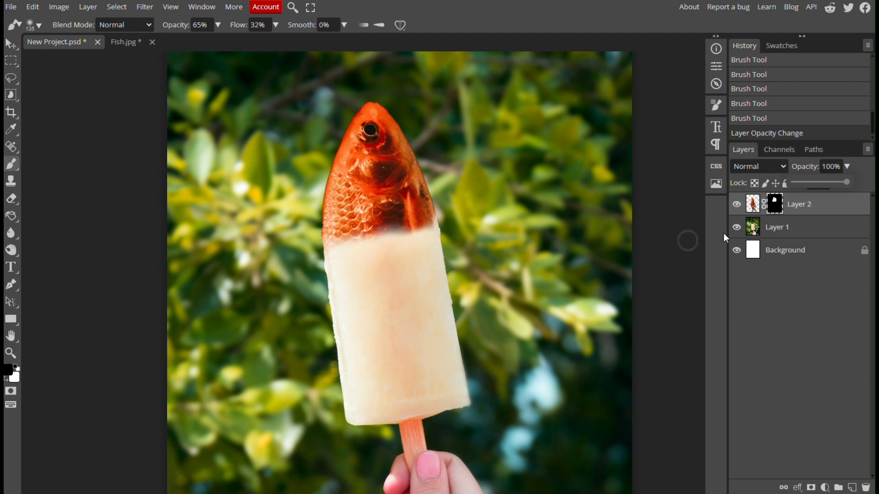
# - Select the popsicle on Layer 1 with the Object Selection tool
pyautogui.click(789, 231)
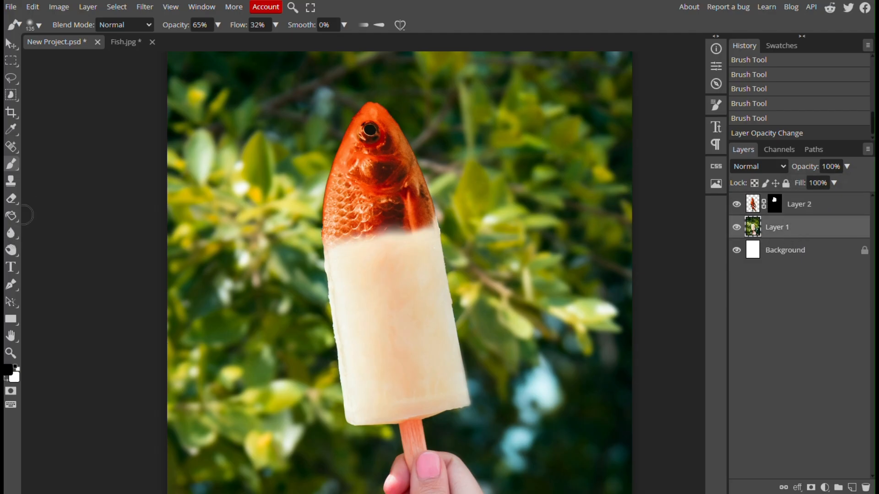
pyautogui.click(13, 98)
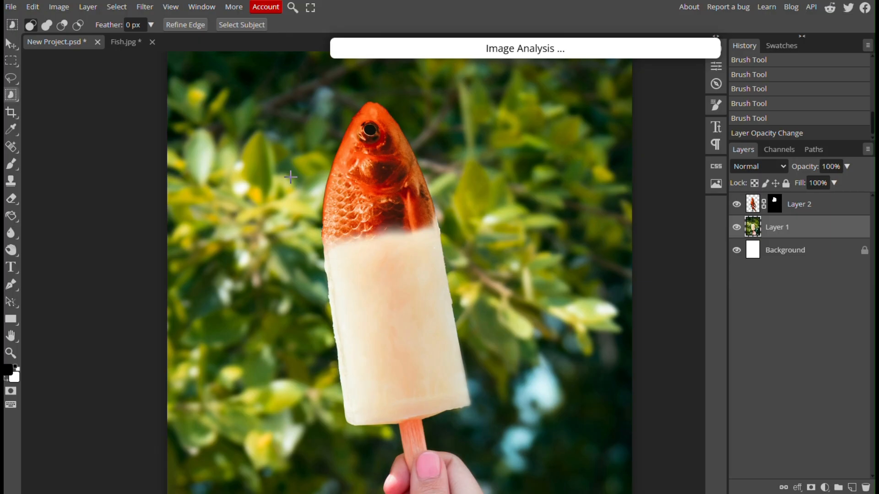
pyautogui.moveTo(290, 177); pyautogui.dragTo(518, 450)
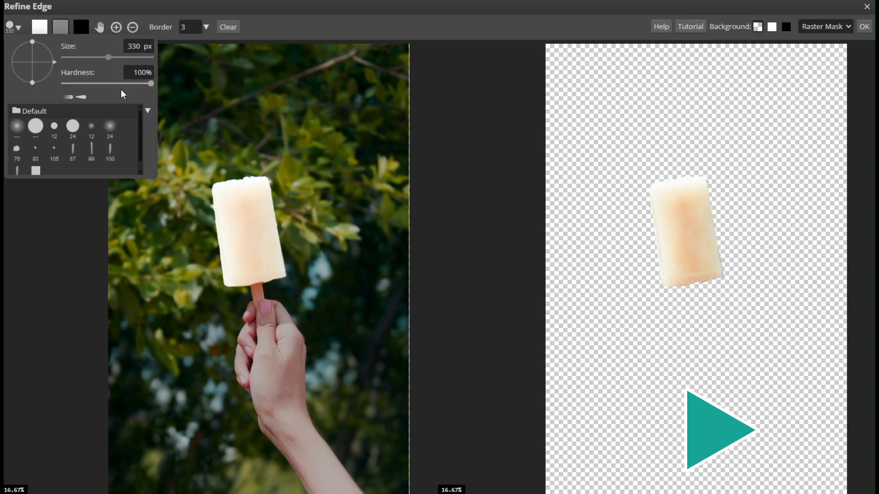
# - In Refine Edge, paint black over the stray spots along the popsicle's side and upper corner to exclude them
pyautogui.scroll(2, 200, 228)
pyautogui.moveTo(200, 228); pyautogui.dragTo(202, 250)
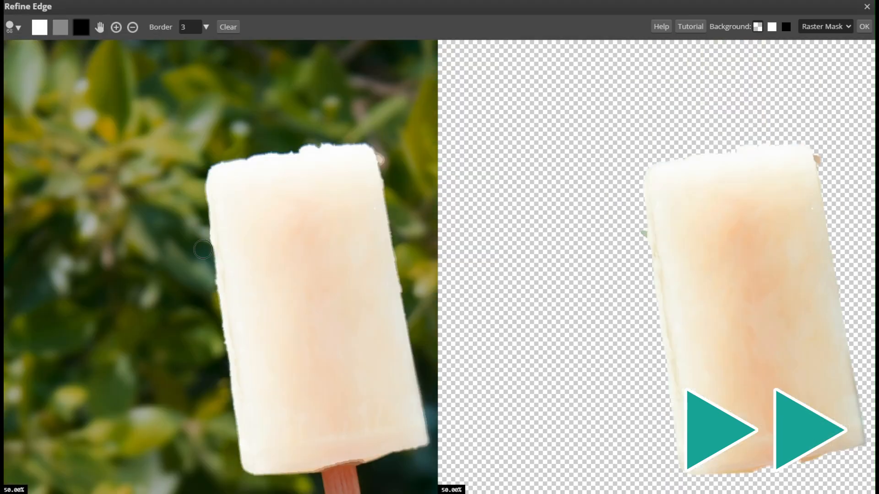
pyautogui.moveTo(390, 162); pyautogui.dragTo(389, 166)
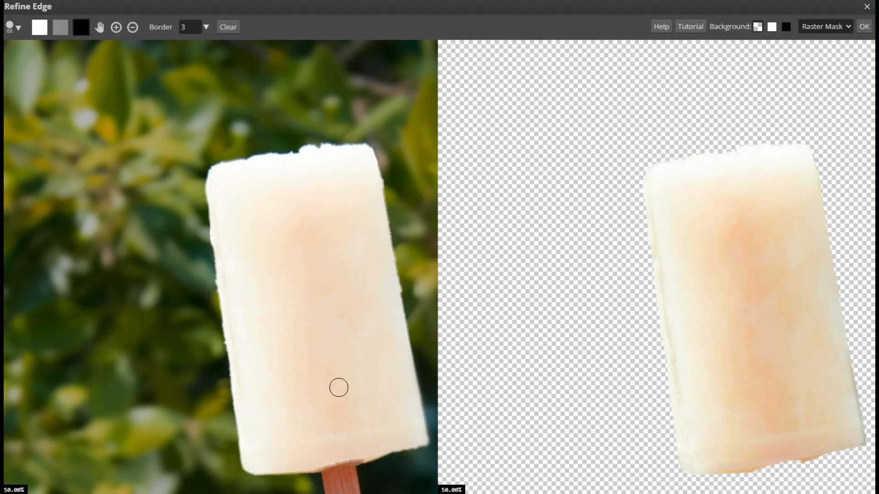
pyautogui.scroll(-1, 338, 389)
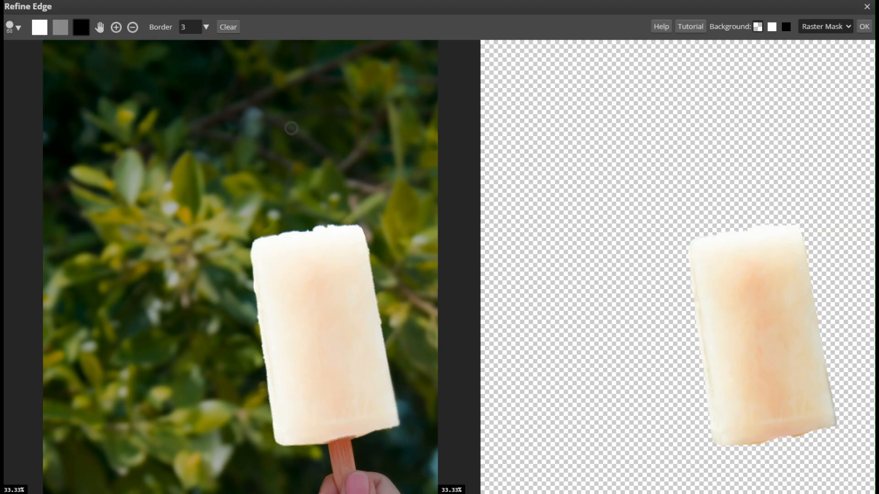
# - Set the Refine Edge border to 7 and output the refined popsicle as a selection
pyautogui.click(207, 29)
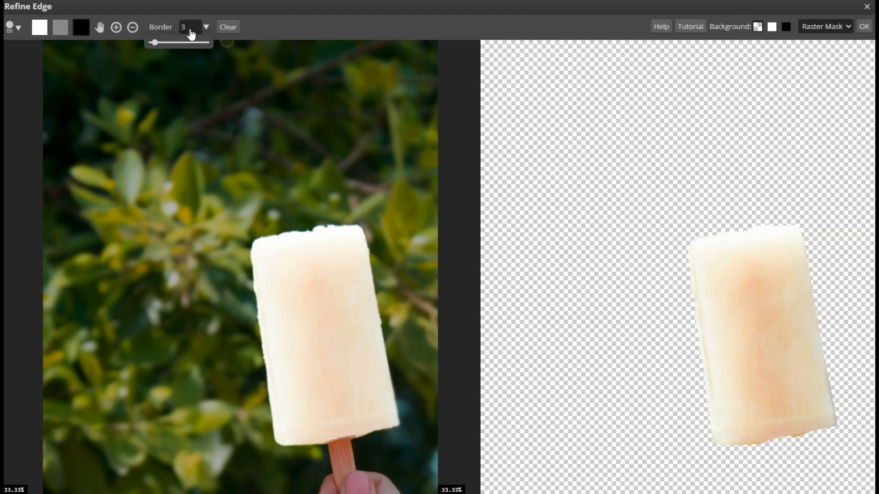
pyautogui.scroll(1, 191, 35)
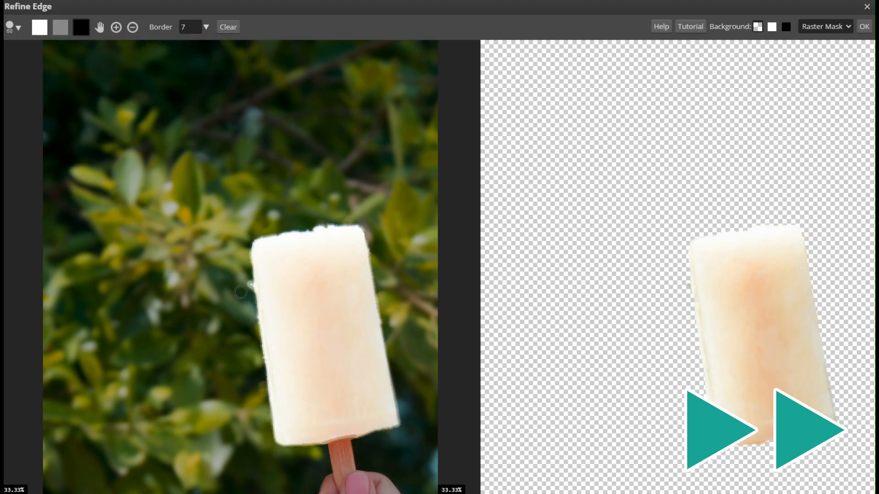
pyautogui.click(825, 26)
pyautogui.click(841, 39)
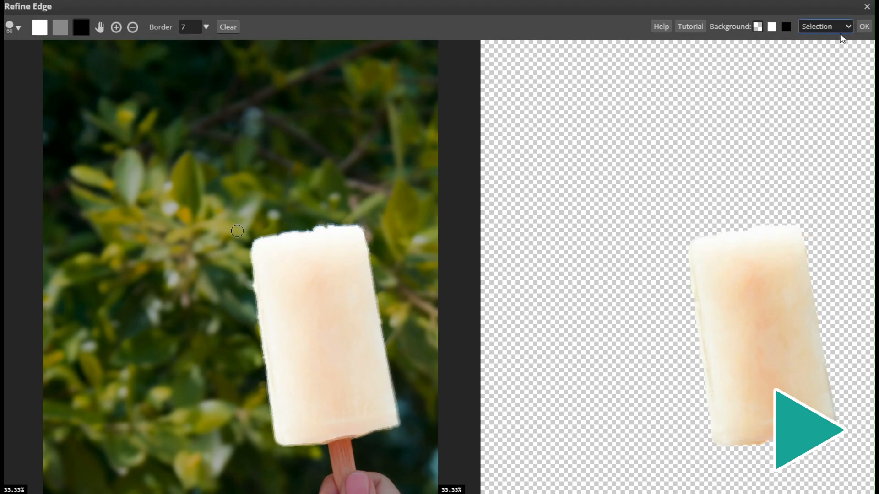
pyautogui.click(864, 27)
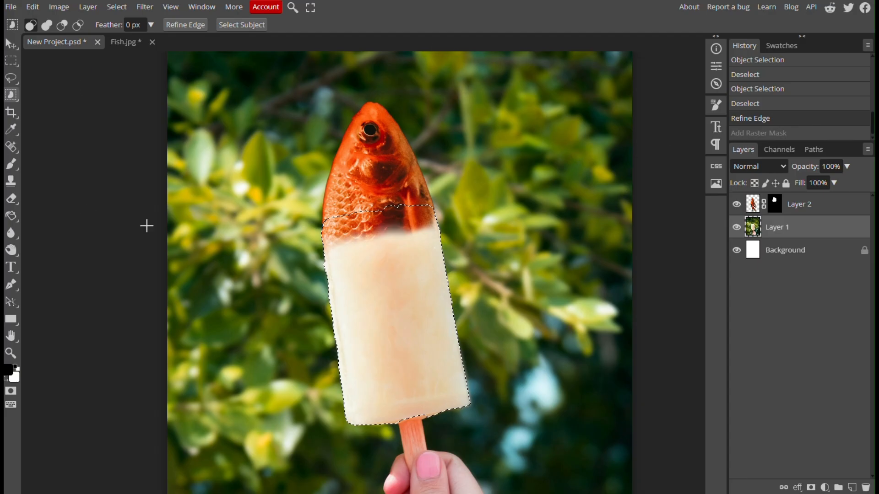
# - Apply Color Balance to the selected popsicle's shadows with Cyan-Red 28, Magenta-Green -15 and Yellow-Blue -8
pyautogui.click(58, 8)
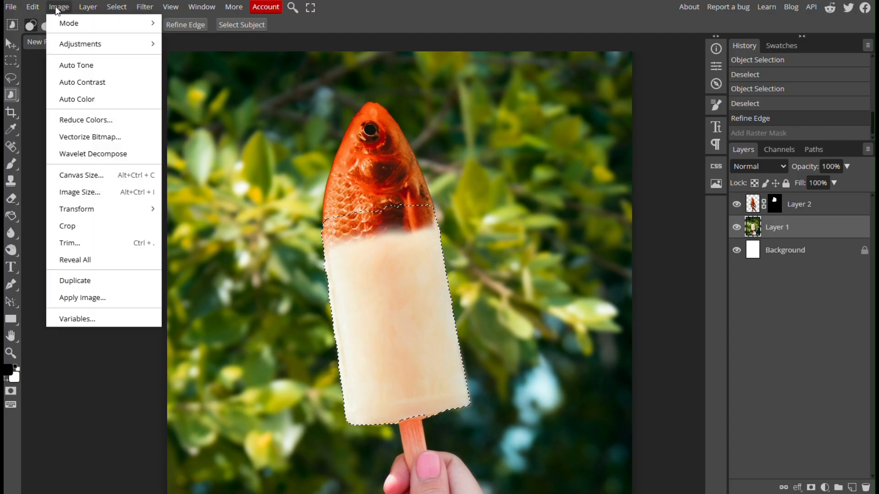
pyautogui.moveTo(70, 39)
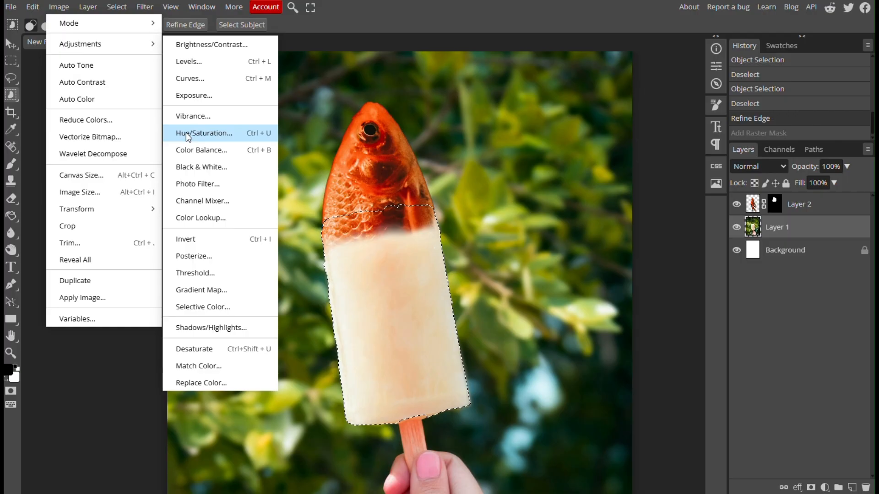
pyautogui.click(191, 144)
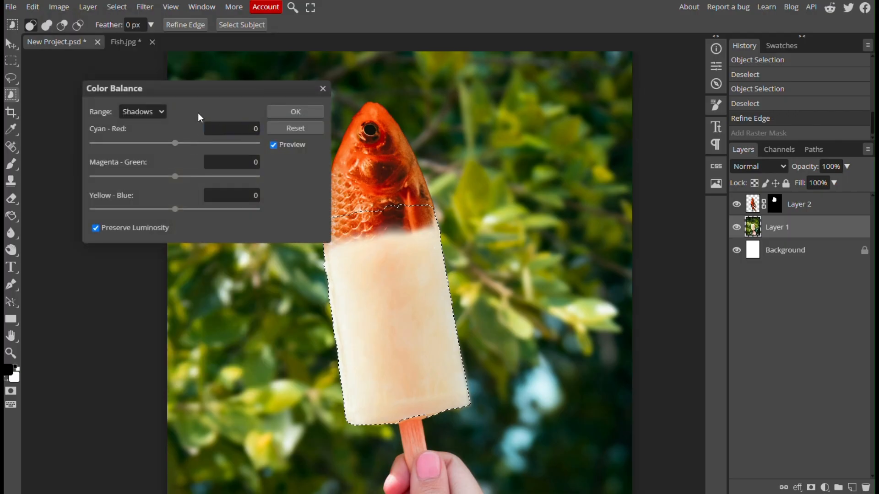
pyautogui.moveTo(201, 86); pyautogui.dragTo(647, 273)
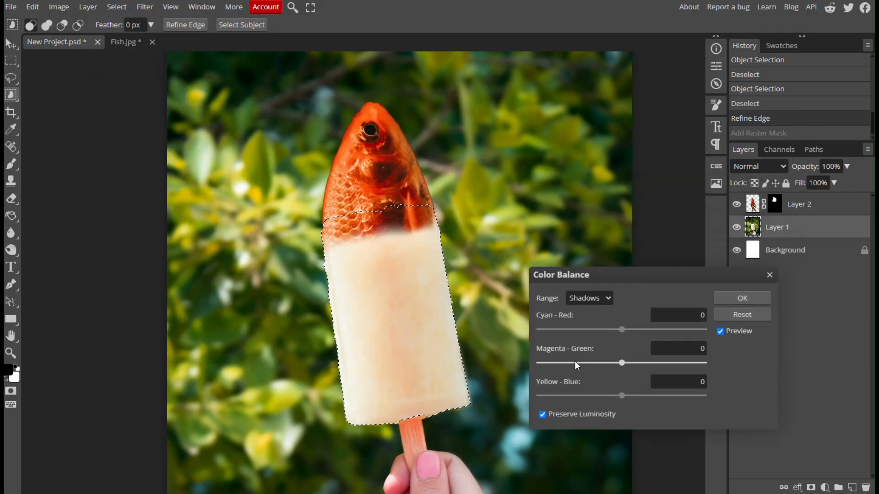
pyautogui.moveTo(622, 330); pyautogui.dragTo(645, 330)
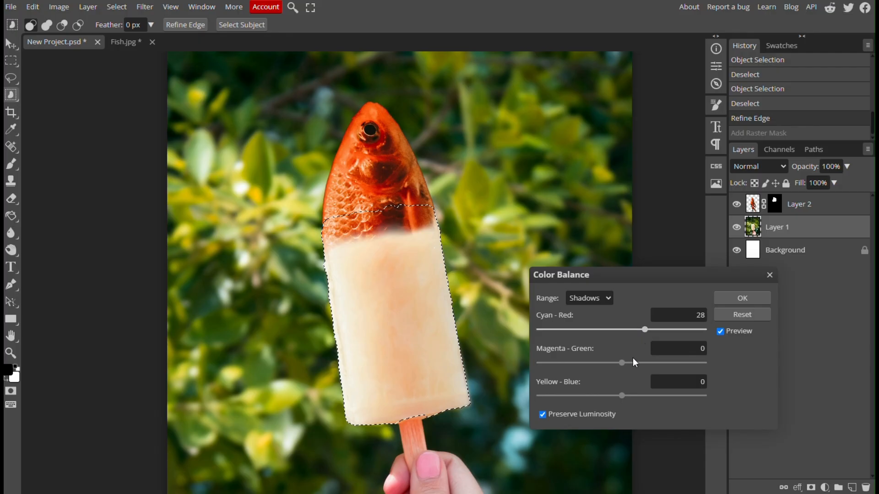
pyautogui.moveTo(621, 397)
pyautogui.mouseDown()
pyautogui.moveTo(605, 397)
pyautogui.moveTo(615, 396)
pyautogui.mouseUp()
pyautogui.moveTo(621, 364); pyautogui.dragTo(611, 370)
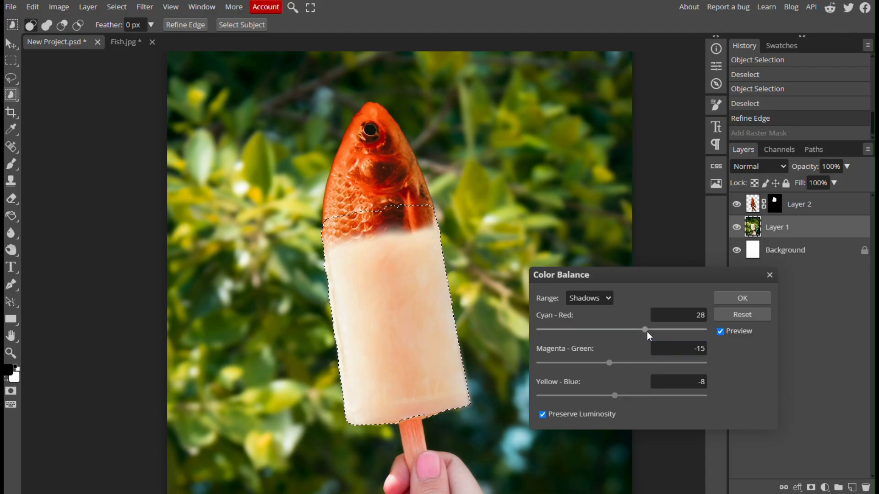
# - Set the Color Balance highlights to Cyan-Red 29, Magenta-Green -8 and Yellow-Blue -22
pyautogui.click(594, 299)
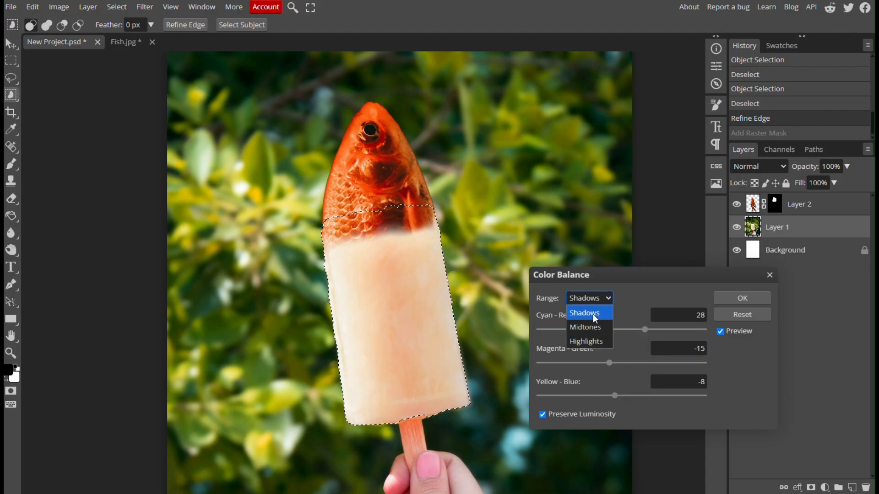
pyautogui.click(590, 342)
pyautogui.moveTo(622, 330); pyautogui.dragTo(647, 335)
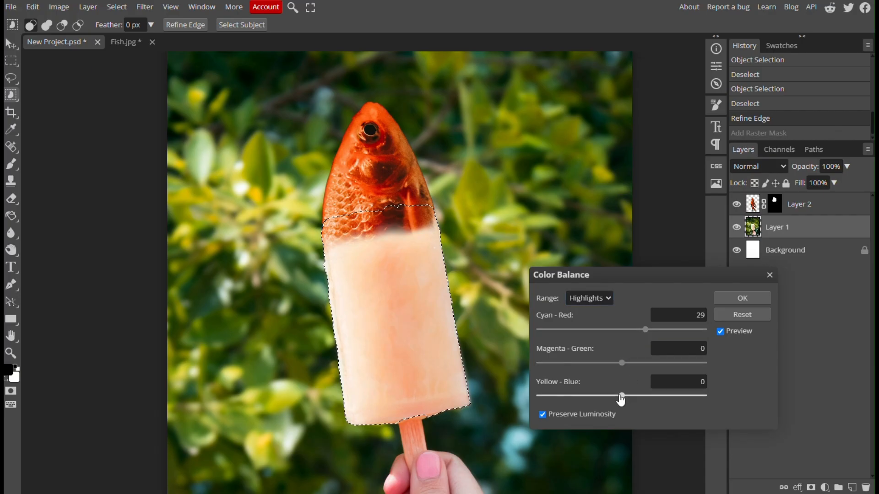
pyautogui.moveTo(622, 397); pyautogui.dragTo(605, 397)
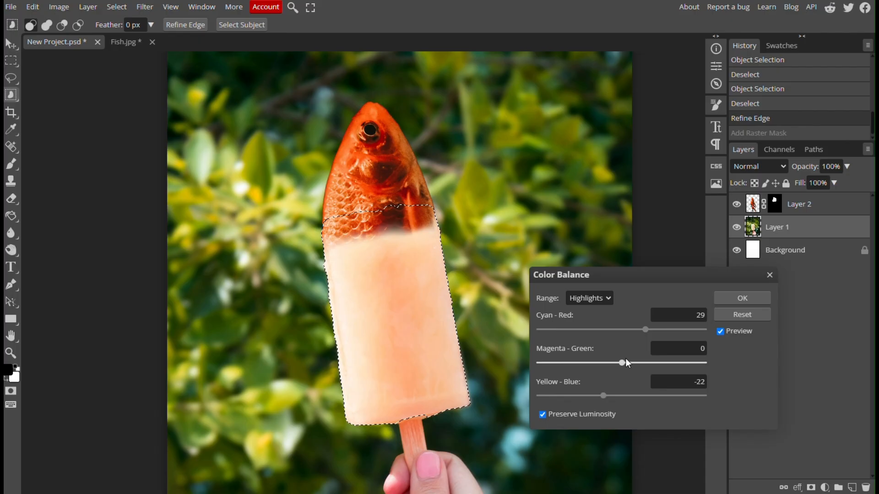
pyautogui.moveTo(623, 367); pyautogui.dragTo(614, 366)
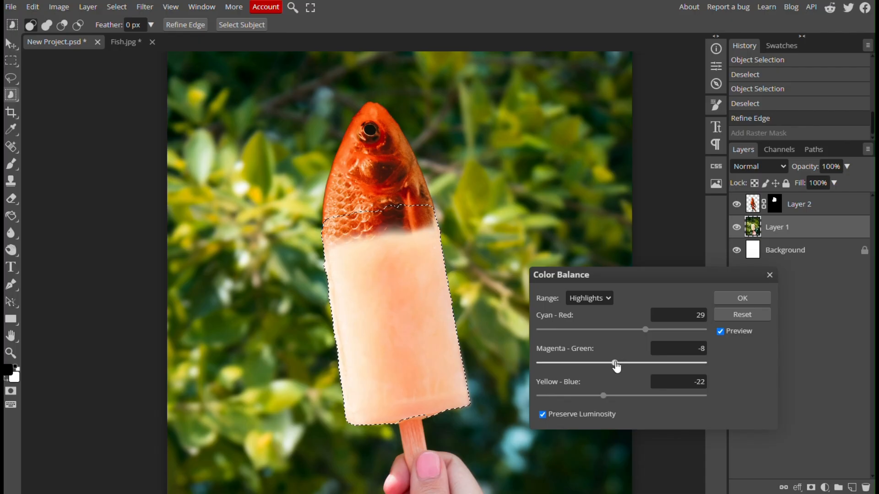
# - Set the Color Balance midtones to Cyan-Red 13 and Yellow-Blue -22, apply the adjustment, and deselect the popsicle
pyautogui.click(609, 298)
pyautogui.click(590, 327)
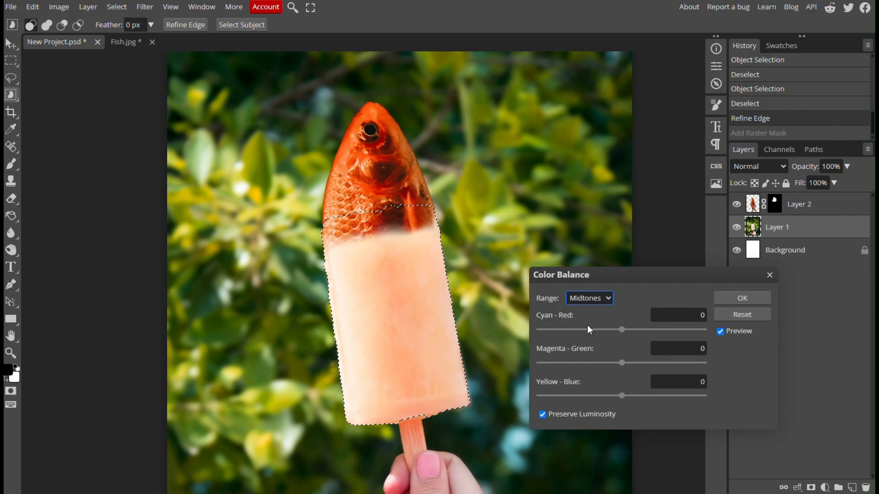
pyautogui.moveTo(621, 330); pyautogui.dragTo(632, 334)
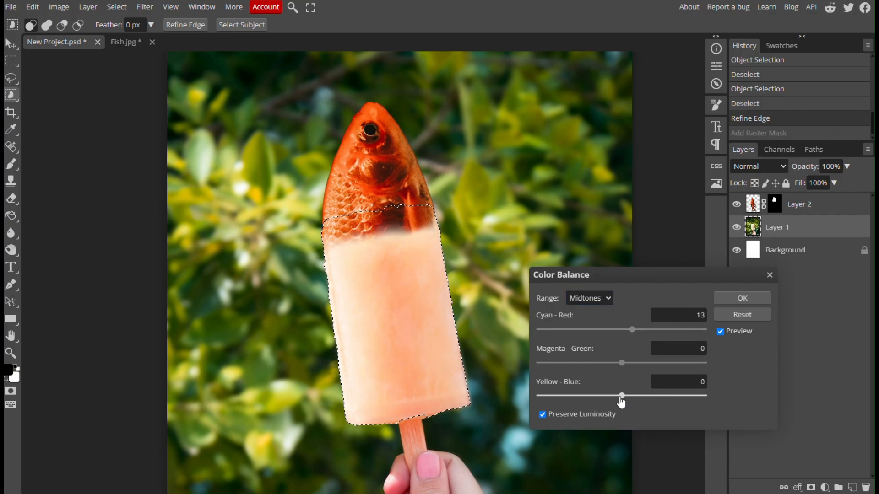
pyautogui.moveTo(622, 401); pyautogui.dragTo(605, 402)
pyautogui.click(721, 332)
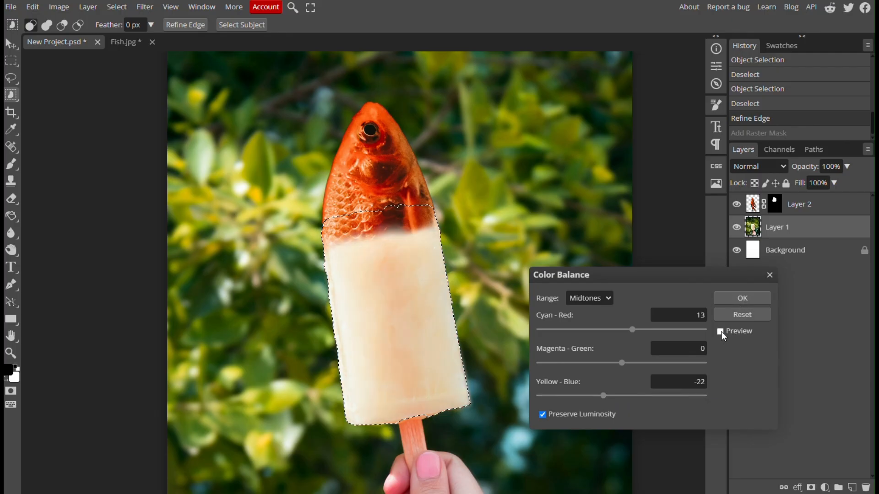
pyautogui.click(721, 332)
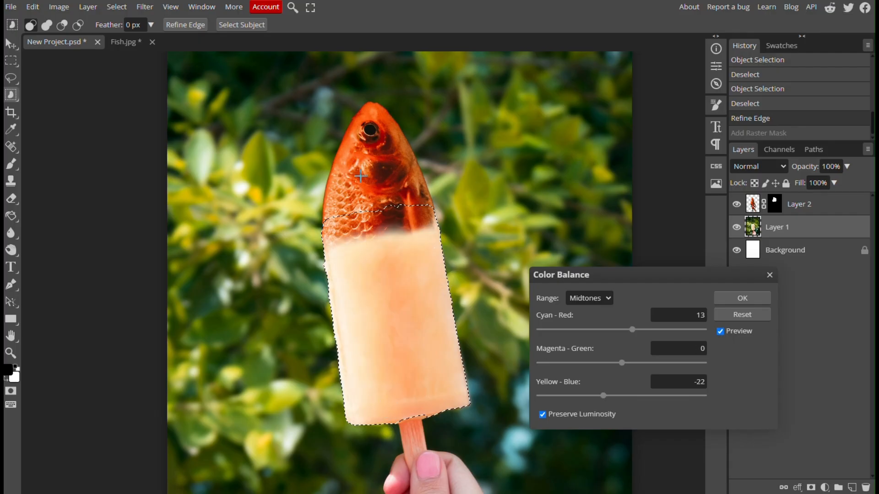
pyautogui.click(739, 300)
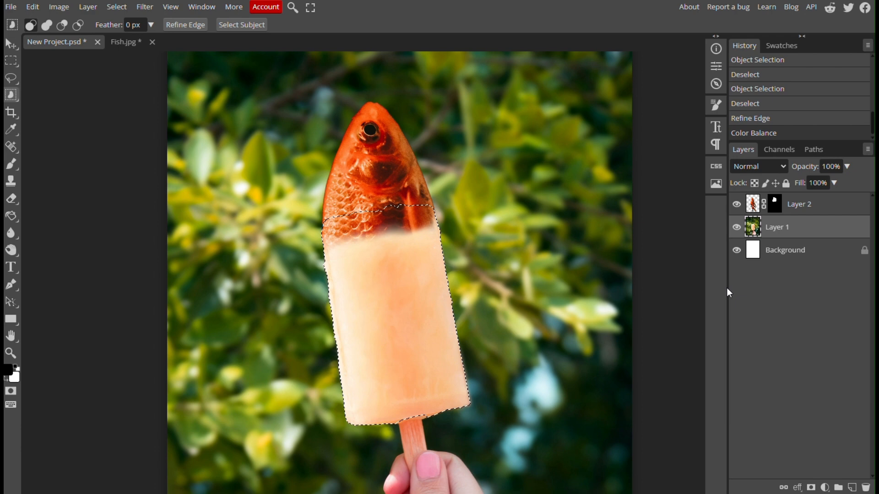
pyautogui.hotkey('ctrl', 'd')
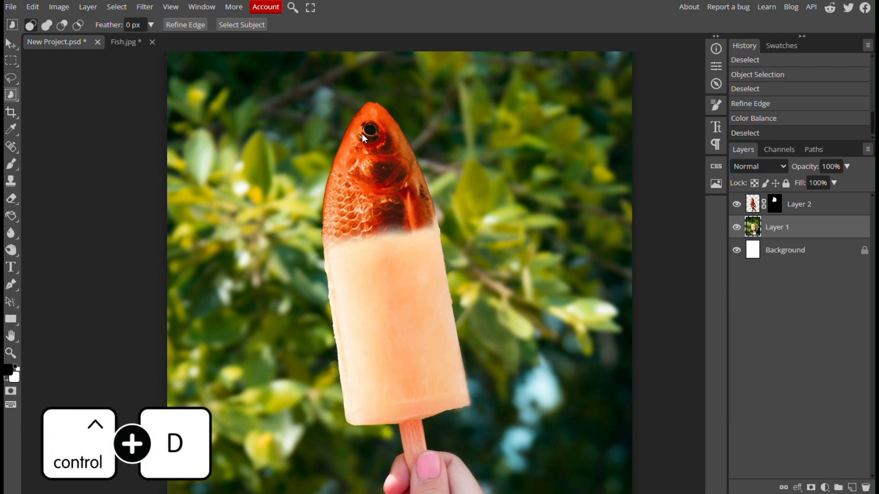
# - Make the fish image on Layer 2 the target, not its mask, and open Color Balance for it
pyautogui.click(736, 204)
pyautogui.click(736, 204)
pyautogui.click(760, 209)
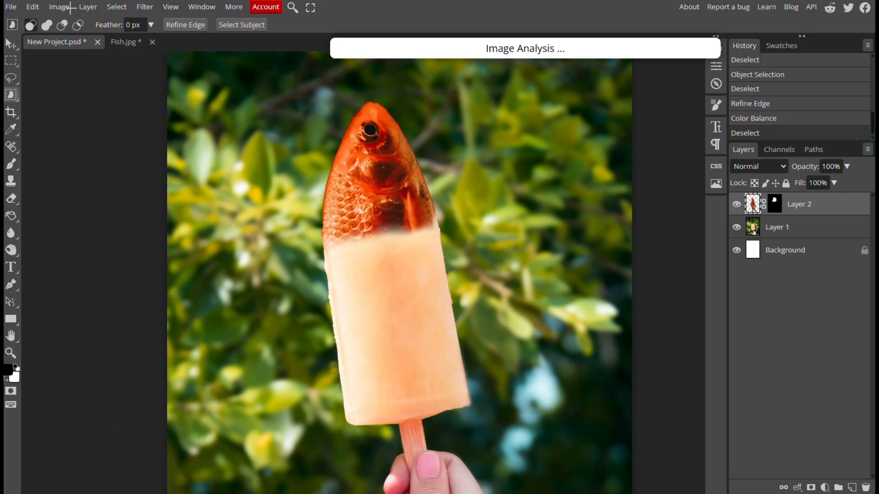
pyautogui.click(6, 47)
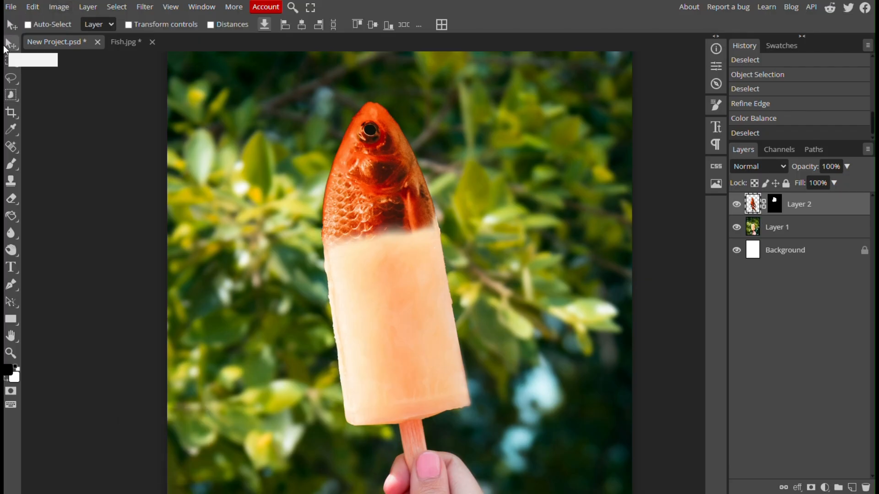
pyautogui.click(59, 7)
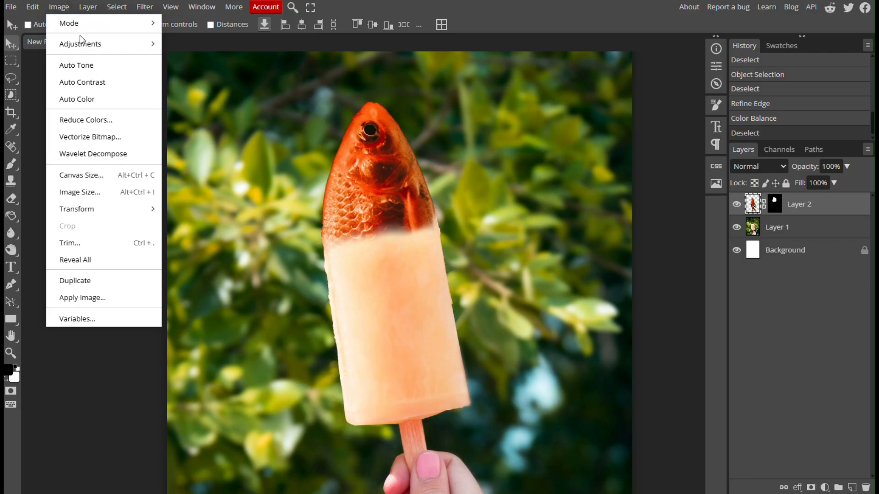
pyautogui.moveTo(103, 44)
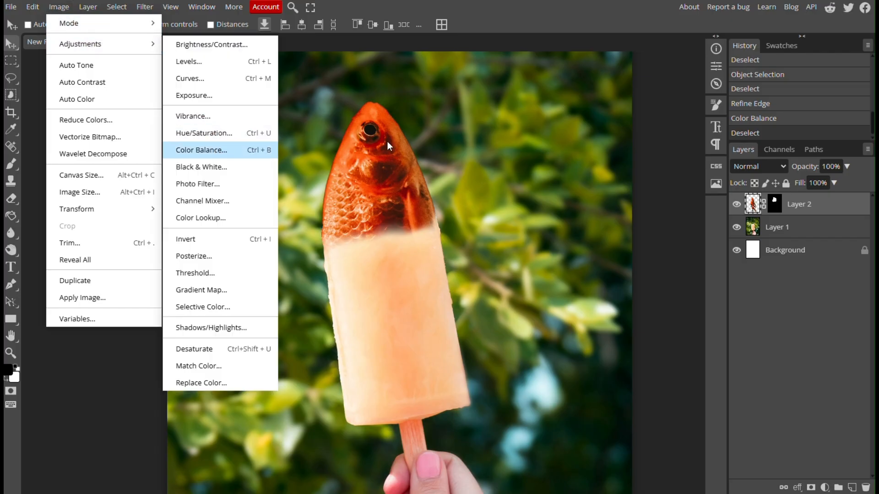
pyautogui.click(215, 150)
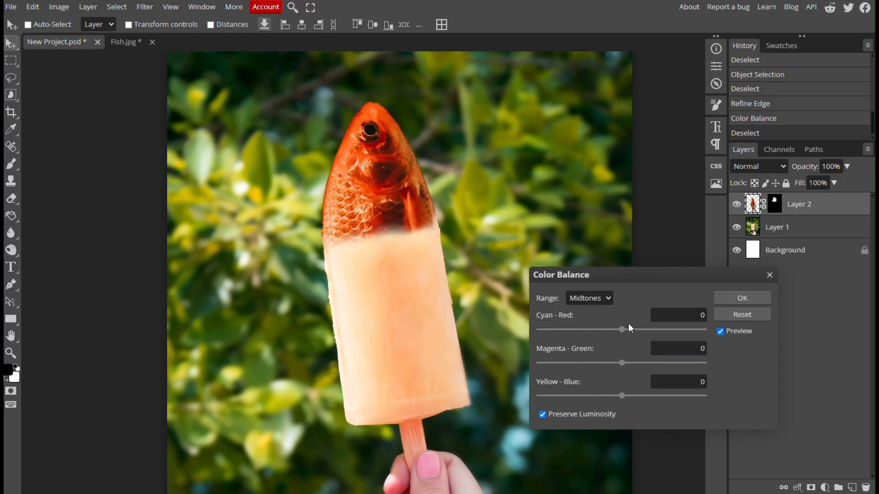
pyautogui.moveTo(622, 330); pyautogui.dragTo(616, 335)
pyautogui.moveTo(623, 396); pyautogui.dragTo(637, 399)
pyautogui.moveTo(622, 363); pyautogui.dragTo(596, 366)
pyautogui.click(589, 298)
pyautogui.click(588, 310)
pyautogui.moveTo(622, 330); pyautogui.dragTo(605, 331)
pyautogui.moveTo(622, 363); pyautogui.dragTo(627, 364)
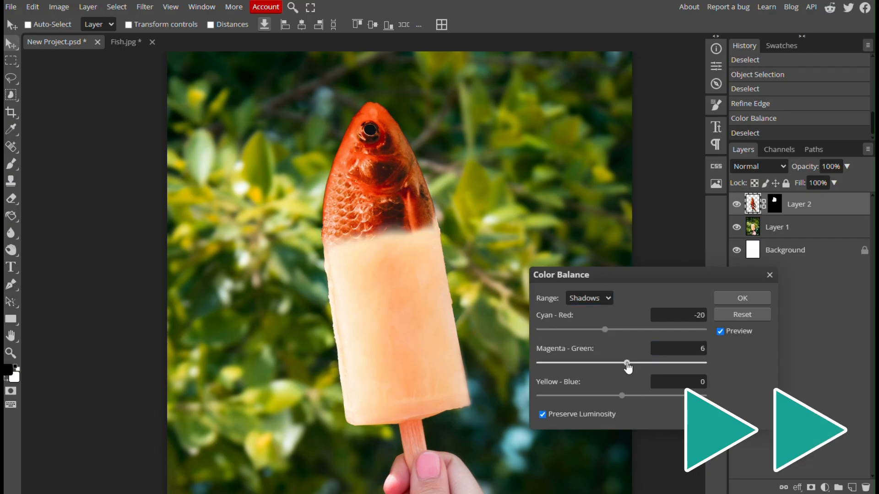
pyautogui.click(589, 298)
pyautogui.click(590, 339)
pyautogui.click(721, 332)
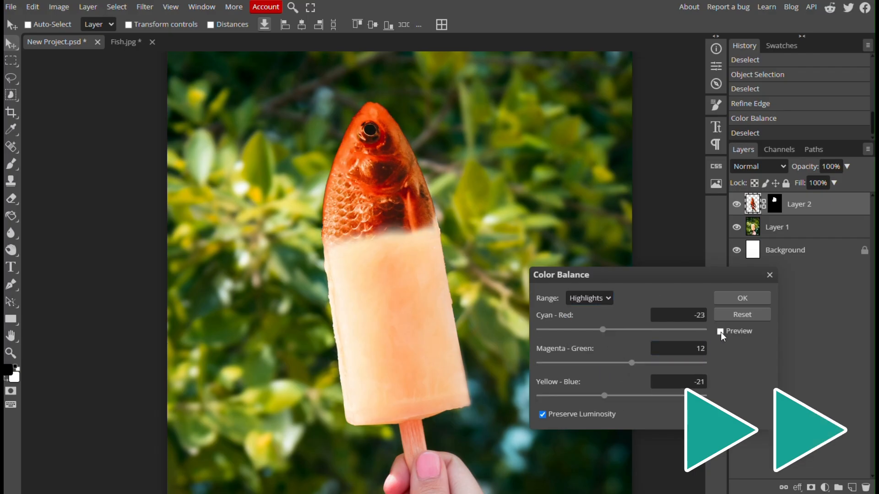
pyautogui.click(721, 331)
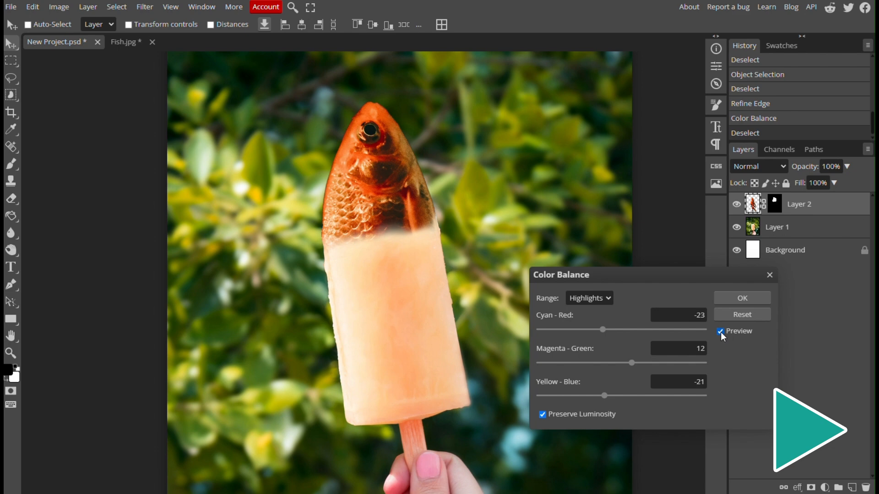
pyautogui.click(722, 333)
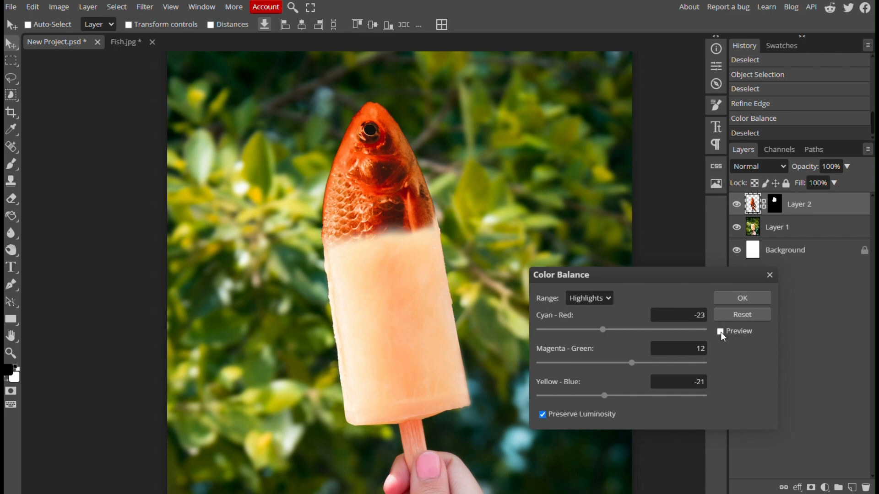
pyautogui.click(729, 317)
# - Set the fish's Color Balance highlights to Cyan-Red -34 and Yellow-Blue -22
pyautogui.click(622, 397)
pyautogui.moveTo(615, 399); pyautogui.dragTo(610, 399)
pyautogui.moveTo(621, 331); pyautogui.dragTo(596, 338)
# - Shift the fish's shadows towards cyan and green in Color Balance and apply the adjustment
pyautogui.click(596, 301)
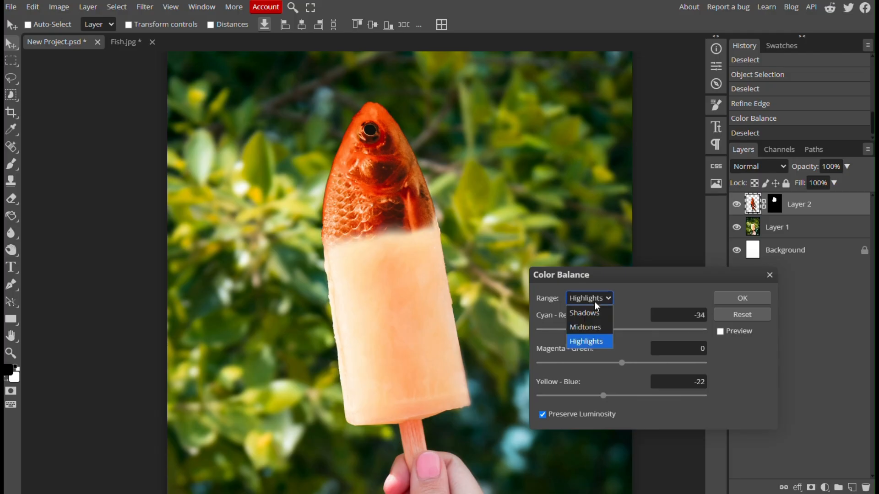
pyautogui.click(594, 310)
pyautogui.moveTo(622, 330); pyautogui.dragTo(607, 331)
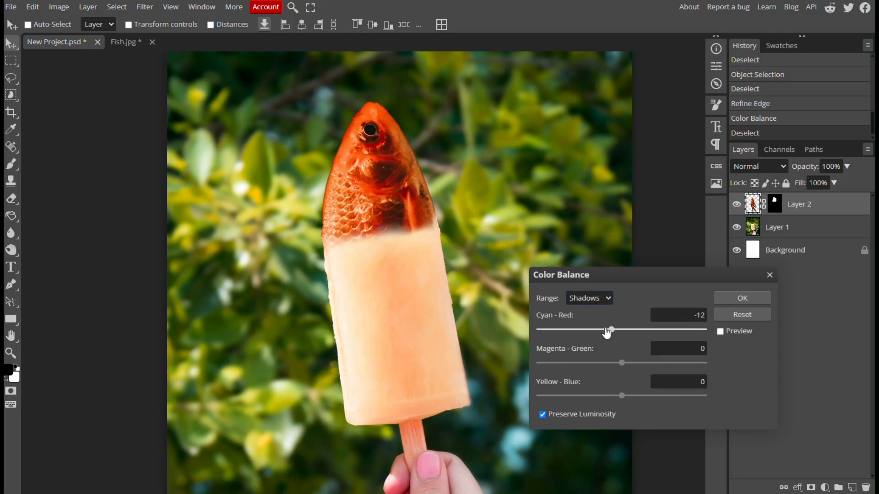
pyautogui.moveTo(621, 363); pyautogui.dragTo(650, 362)
pyautogui.click(726, 299)
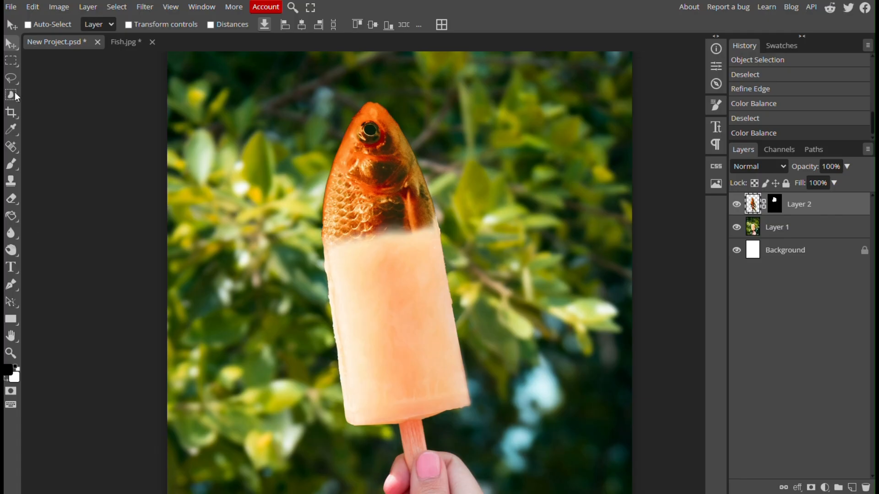
# - Target Layer 2's mask with the Brush tool and make white the foreground colour
pyautogui.click(780, 210)
pyautogui.click(11, 164)
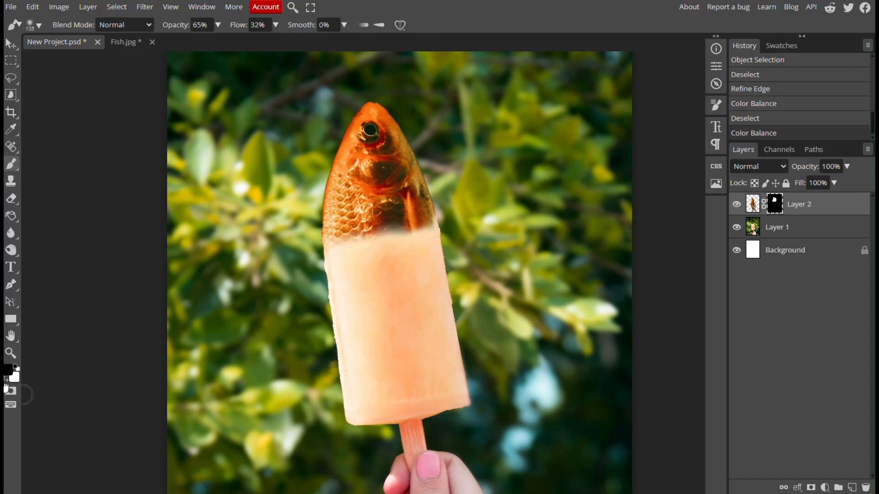
pyautogui.click(16, 368)
# - Try revealing more of the fish below the seam by painting white on the mask at 48% brush opacity
pyautogui.click(217, 27)
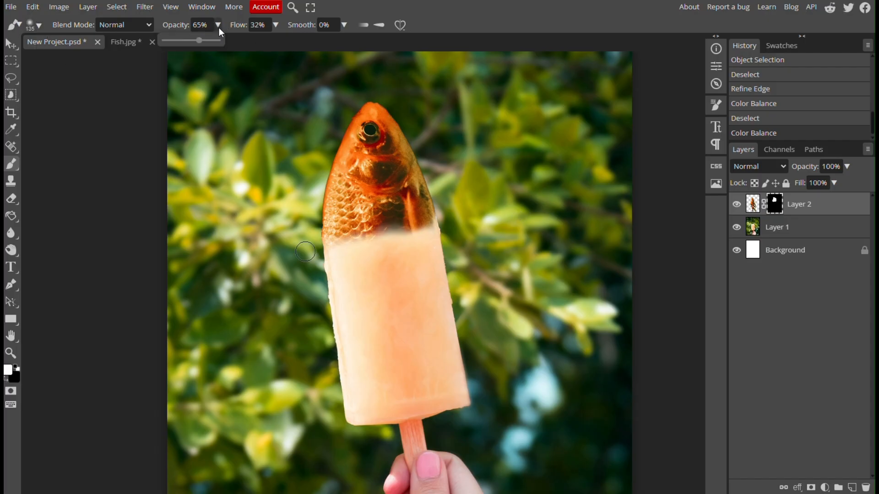
pyautogui.click(191, 41)
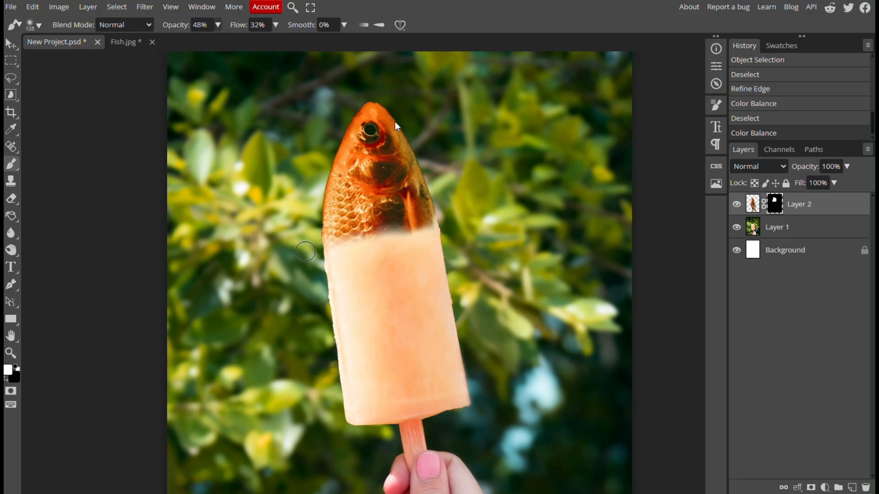
pyautogui.moveTo(350, 247)
pyautogui.mouseDown()
pyautogui.moveTo(419, 232)
pyautogui.moveTo(382, 247)
pyautogui.moveTo(423, 287)
pyautogui.moveTo(425, 299)
pyautogui.moveTo(410, 316)
pyautogui.mouseUp()
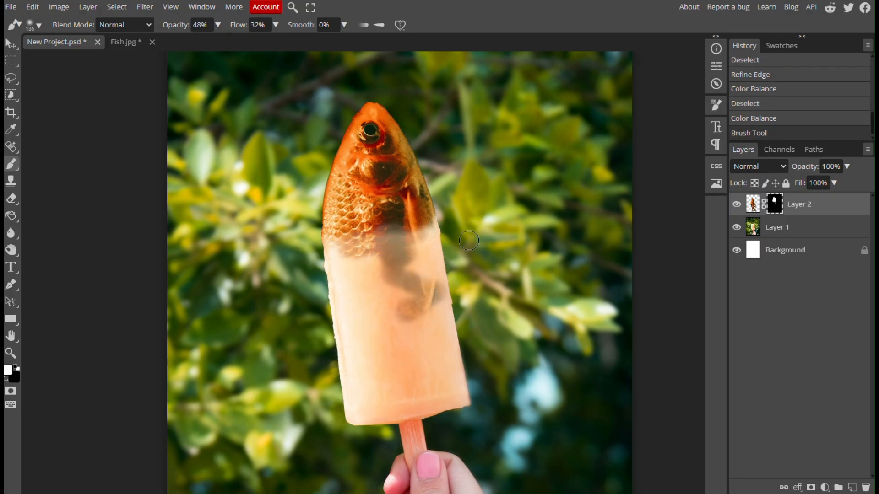
pyautogui.hotkey('ctrl', 'z')
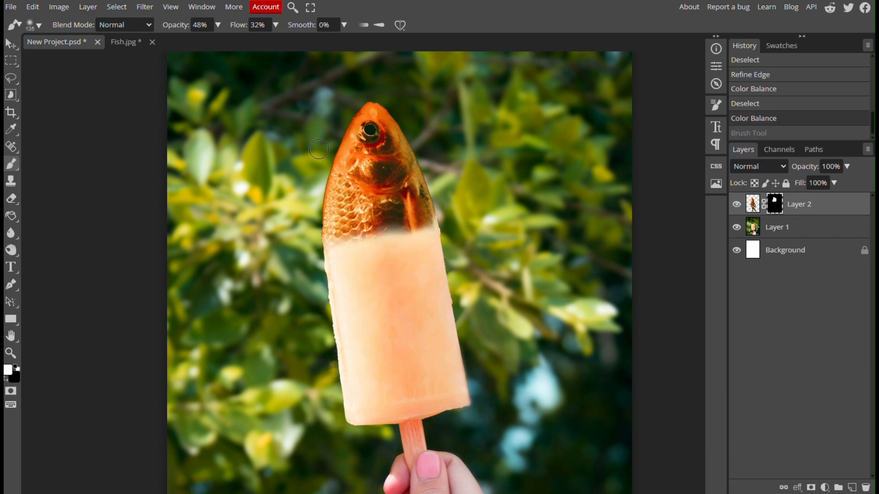
# - Set the brush to 30% opacity and 21% flow for softer mask painting
pyautogui.click(217, 25)
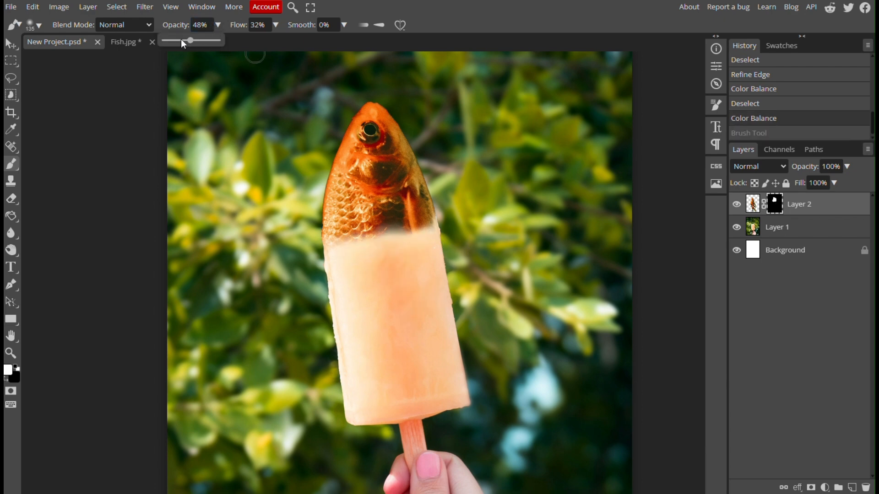
pyautogui.click(174, 40)
pyautogui.click(182, 41)
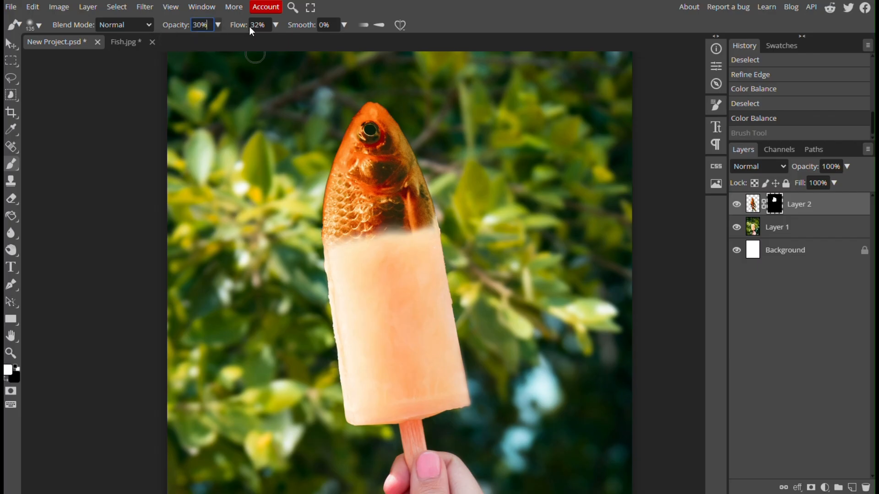
pyautogui.click(275, 25)
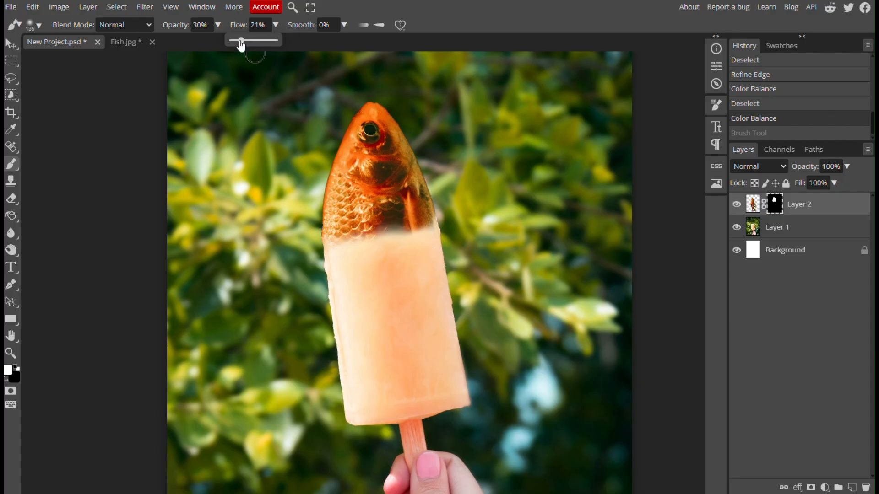
pyautogui.moveTo(246, 40); pyautogui.dragTo(240, 40)
pyautogui.click(272, 25)
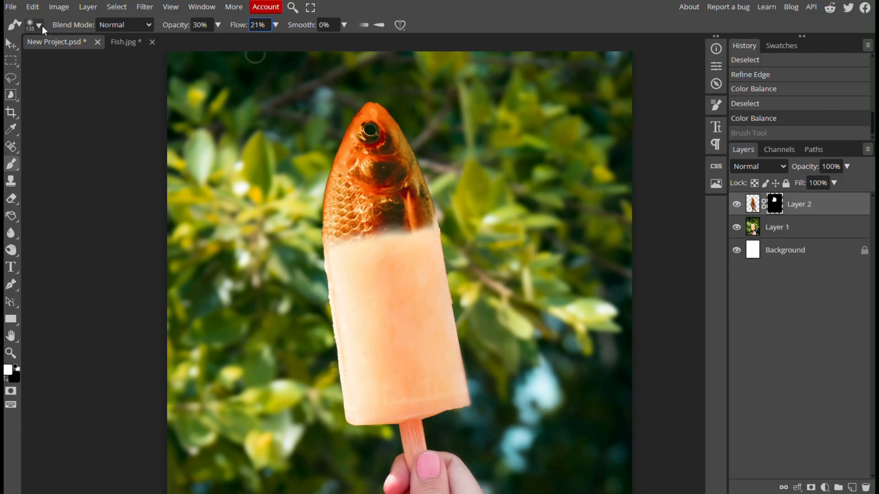
pyautogui.click(41, 25)
pyautogui.moveTo(115, 82); pyautogui.dragTo(99, 83)
pyautogui.click(40, 26)
# - Paint white on Layer 2's mask down the popsicle's middle and sides to reveal the fish's body faintly inside it
pyautogui.moveTo(380, 242)
pyautogui.mouseDown()
pyautogui.moveTo(363, 238)
pyautogui.moveTo(355, 265)
pyautogui.moveTo(335, 254)
pyautogui.moveTo(337, 277)
pyautogui.moveTo(368, 228)
pyautogui.moveTo(372, 263)
pyautogui.moveTo(362, 239)
pyautogui.moveTo(355, 244)
pyautogui.moveTo(373, 244)
pyautogui.moveTo(370, 235)
pyautogui.moveTo(357, 247)
pyautogui.moveTo(376, 250)
pyautogui.moveTo(407, 232)
pyautogui.moveTo(383, 286)
pyautogui.moveTo(401, 310)
pyautogui.moveTo(392, 322)
pyautogui.moveTo(393, 266)
pyautogui.moveTo(401, 288)
pyautogui.moveTo(411, 248)
pyautogui.moveTo(400, 226)
pyautogui.moveTo(380, 232)
pyautogui.moveTo(391, 235)
pyautogui.moveTo(392, 255)
pyautogui.moveTo(428, 227)
pyautogui.moveTo(402, 238)
pyautogui.moveTo(409, 280)
pyautogui.moveTo(409, 254)
pyautogui.moveTo(400, 259)
pyautogui.moveTo(380, 239)
pyautogui.moveTo(419, 223)
pyautogui.moveTo(404, 235)
pyautogui.moveTo(411, 239)
pyautogui.moveTo(417, 227)
pyautogui.moveTo(405, 233)
pyautogui.moveTo(426, 224)
pyautogui.moveTo(392, 250)
pyautogui.moveTo(386, 273)
pyautogui.moveTo(373, 271)
pyautogui.moveTo(375, 296)
pyautogui.mouseUp()
pyautogui.moveTo(381, 331)
pyautogui.mouseDown()
pyautogui.moveTo(398, 353)
pyautogui.moveTo(402, 279)
pyautogui.moveTo(386, 272)
pyautogui.mouseUp()
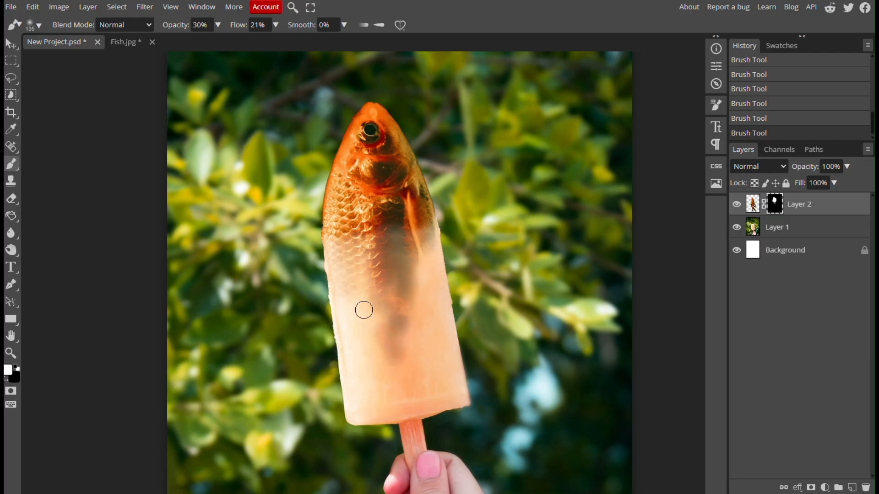
pyautogui.moveTo(349, 247)
pyautogui.mouseDown()
pyautogui.moveTo(342, 261)
pyautogui.moveTo(378, 318)
pyautogui.moveTo(403, 326)
pyautogui.moveTo(402, 270)
pyautogui.moveTo(420, 239)
pyautogui.moveTo(395, 225)
pyautogui.mouseUp()
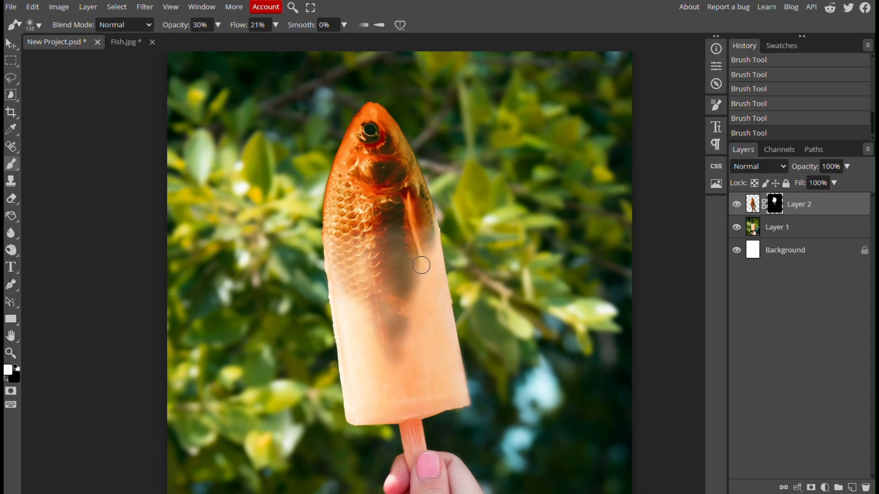
pyautogui.moveTo(408, 316); pyautogui.dragTo(406, 363)
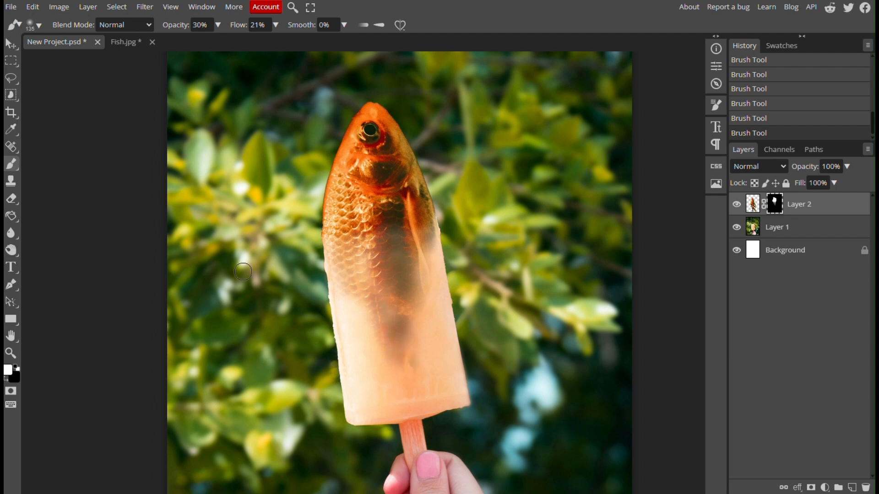
# - Paint black on Layer 2's mask over the revealed fish's lower end and fin-side edge to fade them into the popsicle
pyautogui.click(5, 380)
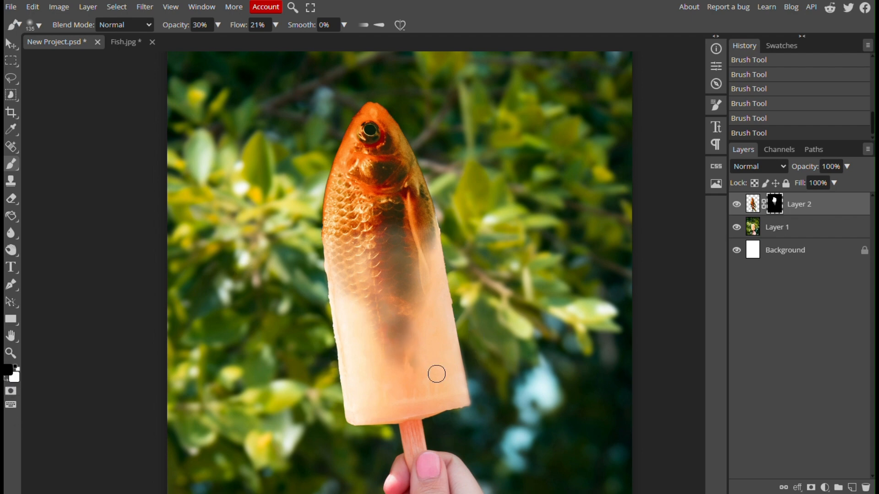
pyautogui.moveTo(402, 373)
pyautogui.mouseDown()
pyautogui.moveTo(413, 348)
pyautogui.moveTo(401, 362)
pyautogui.moveTo(377, 340)
pyautogui.mouseUp()
pyautogui.moveTo(405, 327)
pyautogui.mouseDown()
pyautogui.moveTo(400, 283)
pyautogui.moveTo(417, 248)
pyautogui.moveTo(423, 273)
pyautogui.mouseUp()
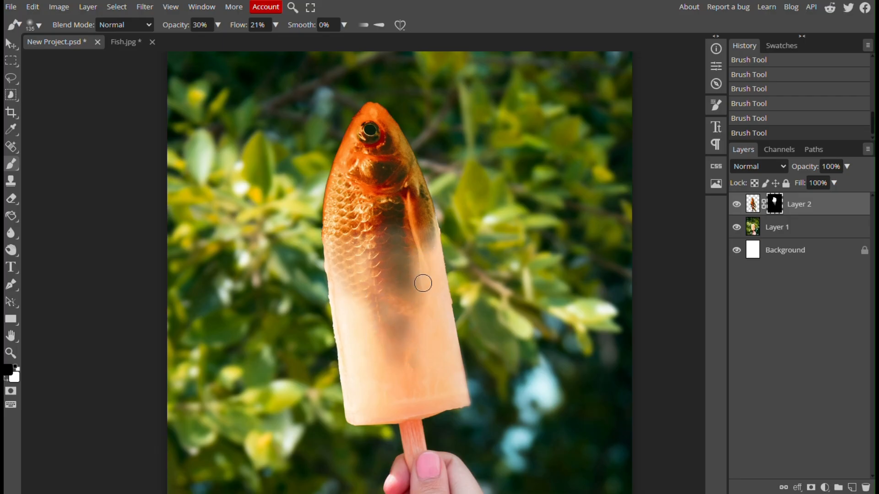
pyautogui.moveTo(430, 238)
pyautogui.mouseDown()
pyautogui.moveTo(422, 230)
pyautogui.moveTo(427, 236)
pyautogui.mouseUp()
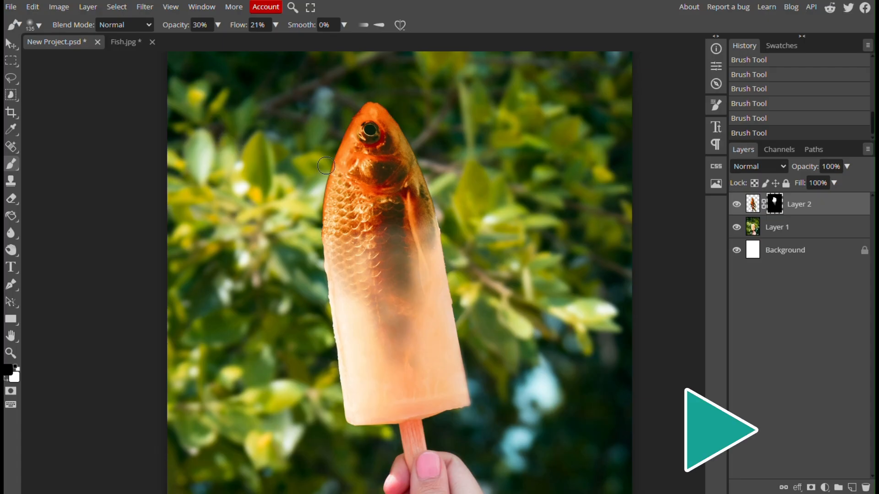
# - Refine the fish's fade into the popsicle on the mask, using white at 10% and black at 40% brush opacity
pyautogui.press('1')
pyautogui.press('x')
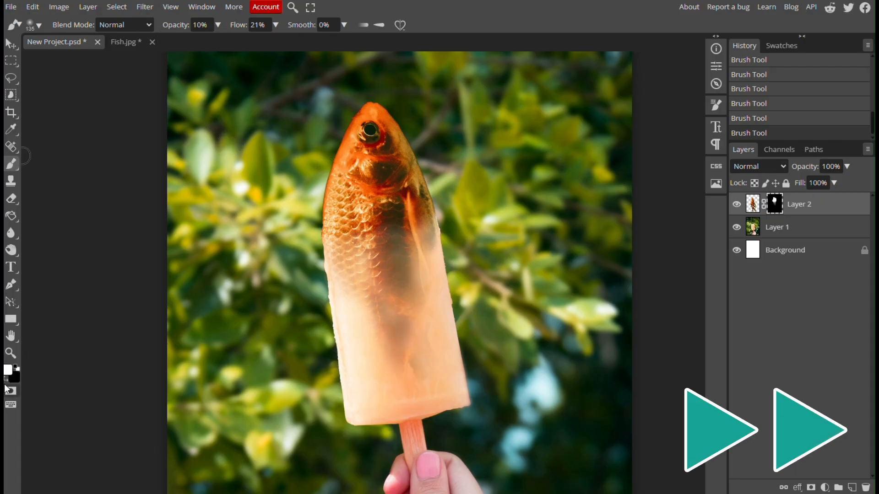
pyautogui.press('x')
pyautogui.press('4')
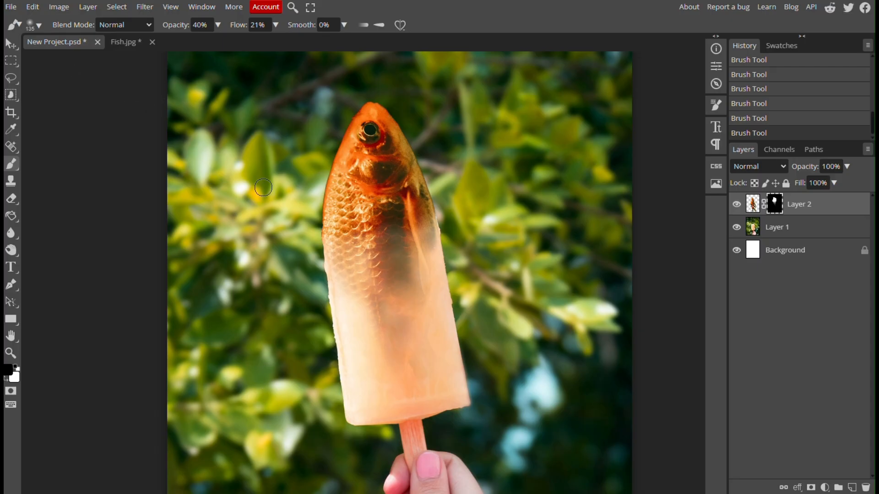
# - Apply Brightness/Contrast to Layer 2's fish image rather than its mask, with brightness 15 and contrast -13
pyautogui.click(89, 8)
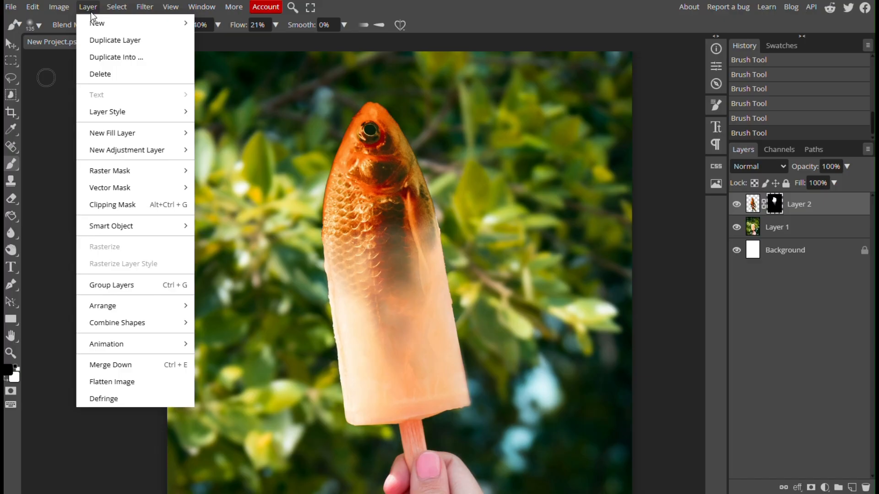
pyautogui.click(63, 8)
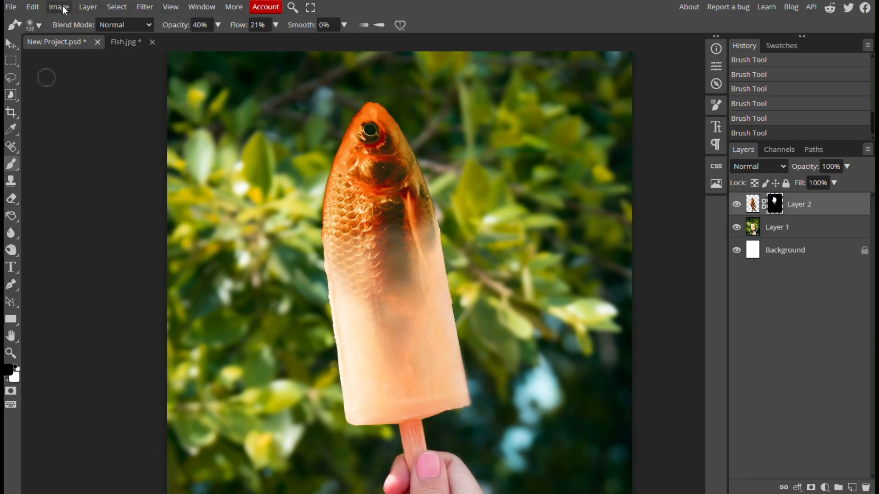
pyautogui.click(759, 206)
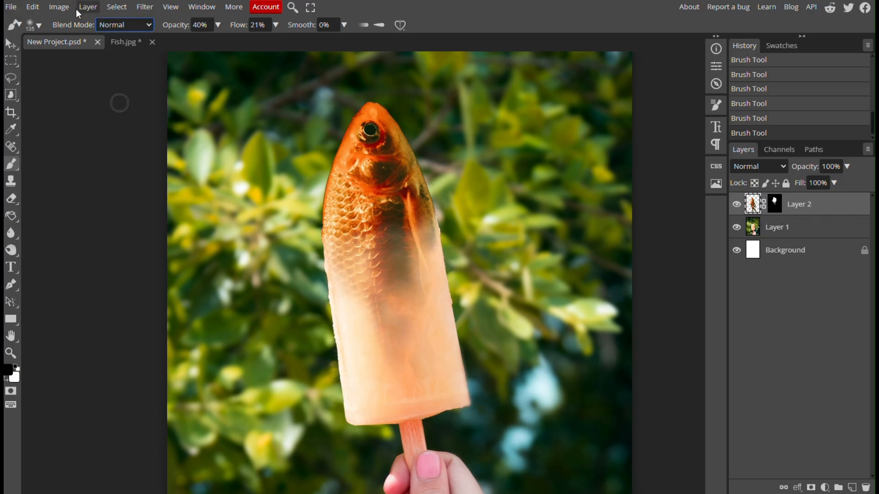
pyautogui.click(60, 8)
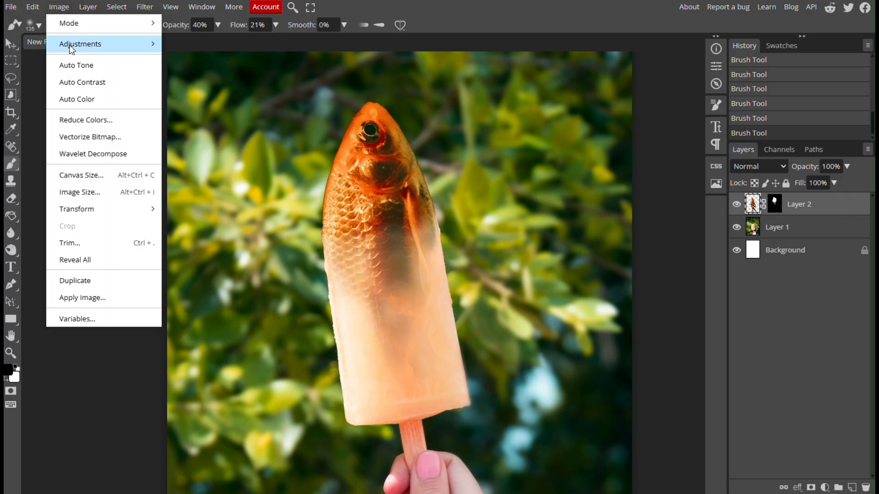
pyautogui.moveTo(71, 47)
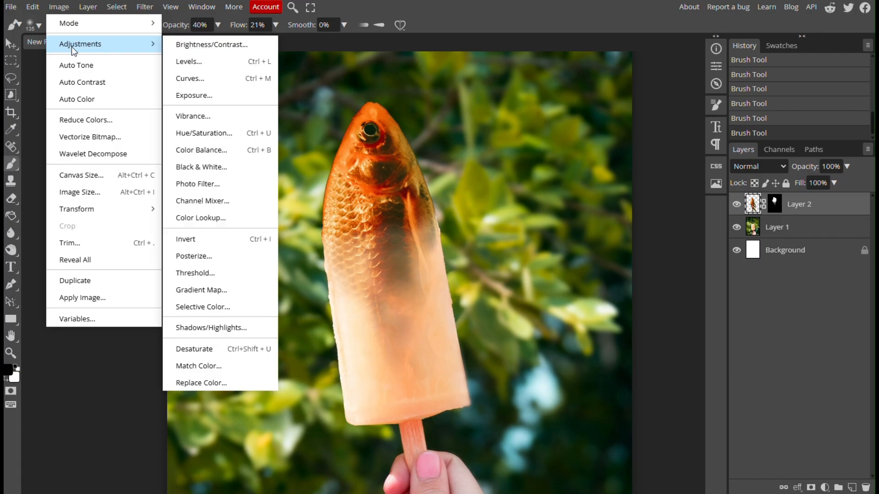
pyautogui.click(186, 45)
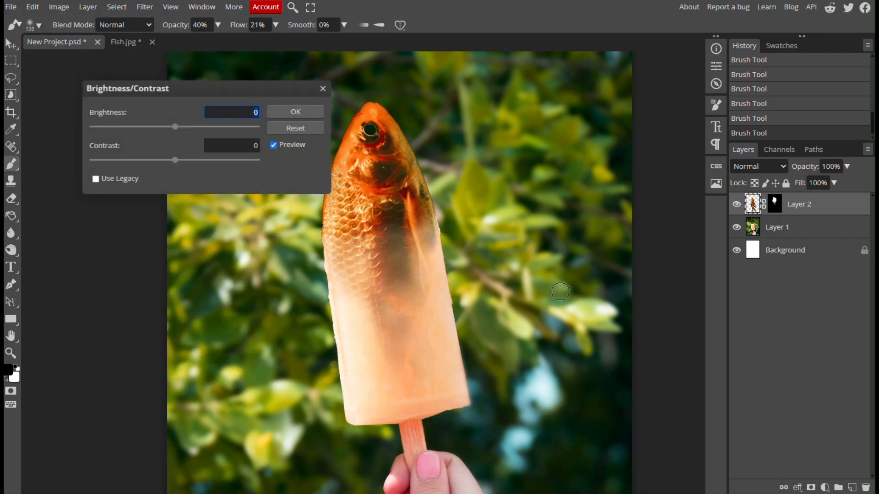
pyautogui.moveTo(174, 158); pyautogui.dragTo(188, 135)
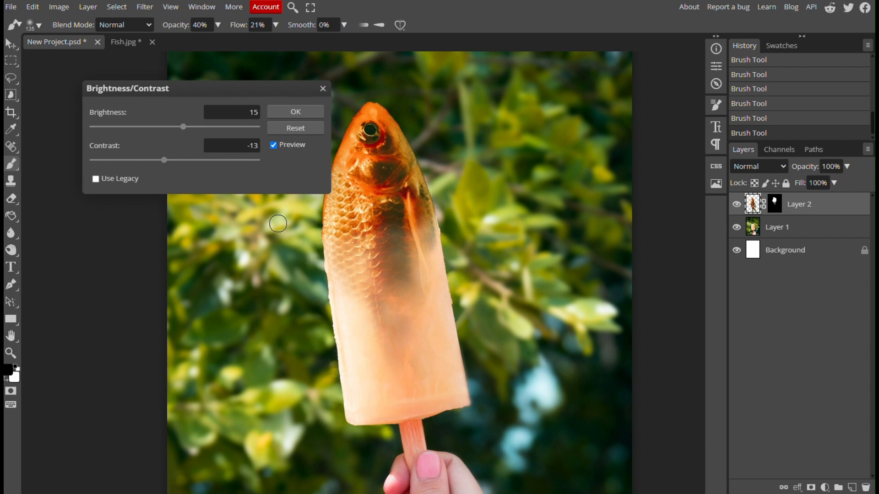
pyautogui.click(275, 114)
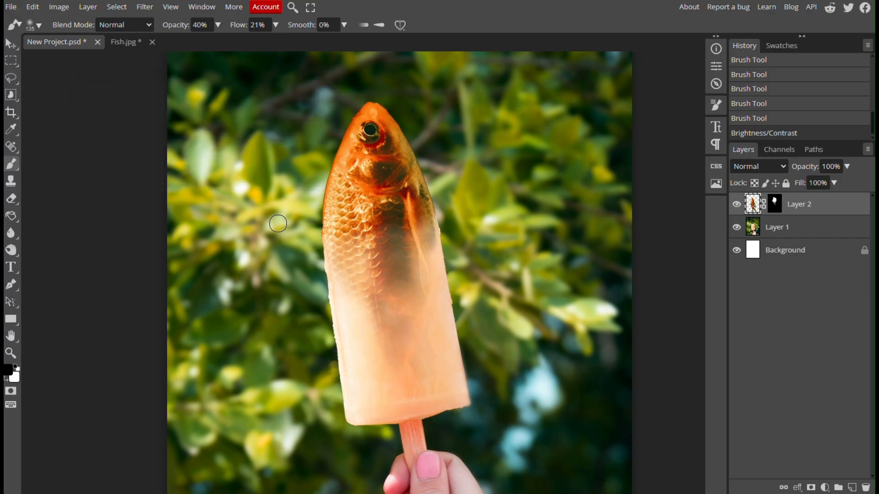
# - Apply Color Balance to the fish image, shifting the shadows' Cyan - Red value to 28
pyautogui.click(86, 12)
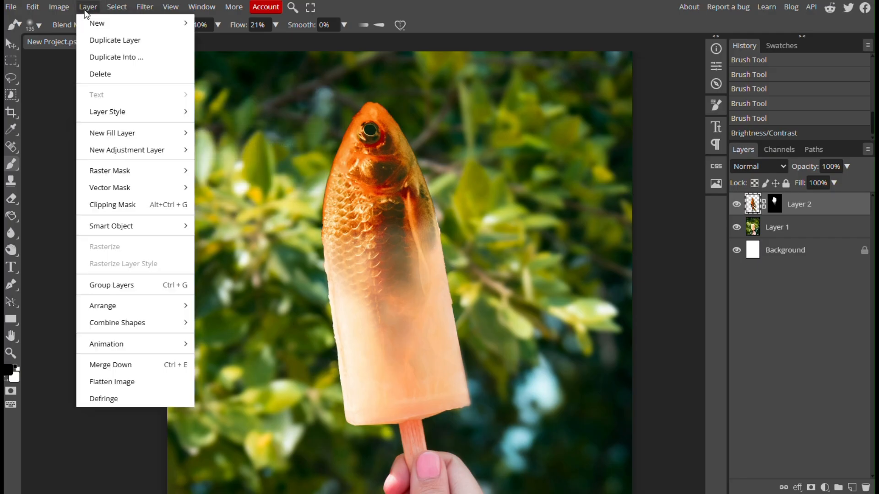
pyautogui.moveTo(150, 48)
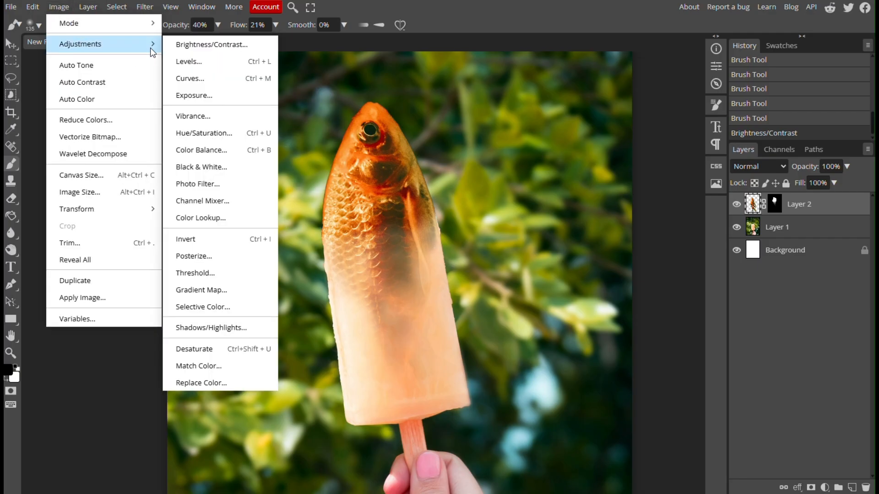
pyautogui.click(201, 150)
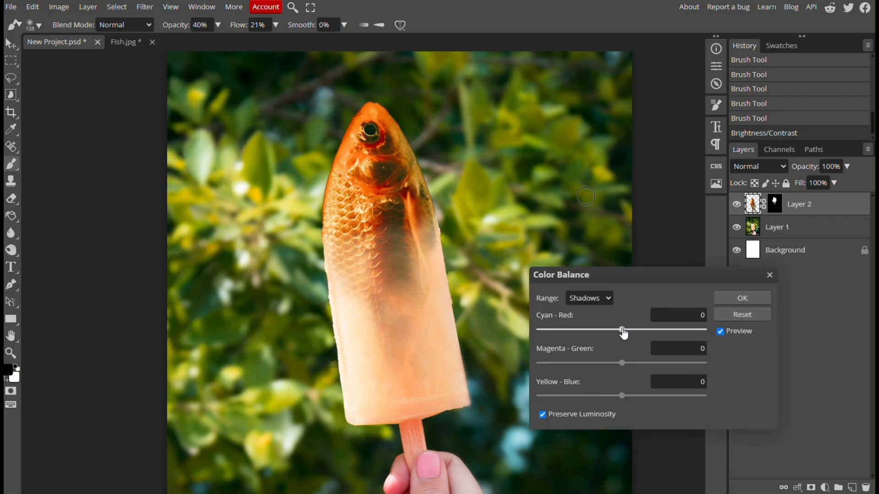
pyautogui.moveTo(622, 330); pyautogui.dragTo(644, 333)
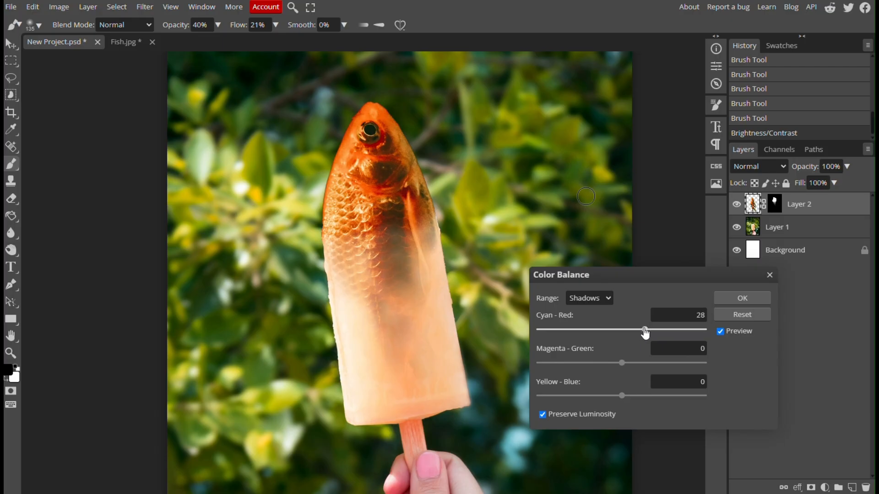
pyautogui.click(720, 331)
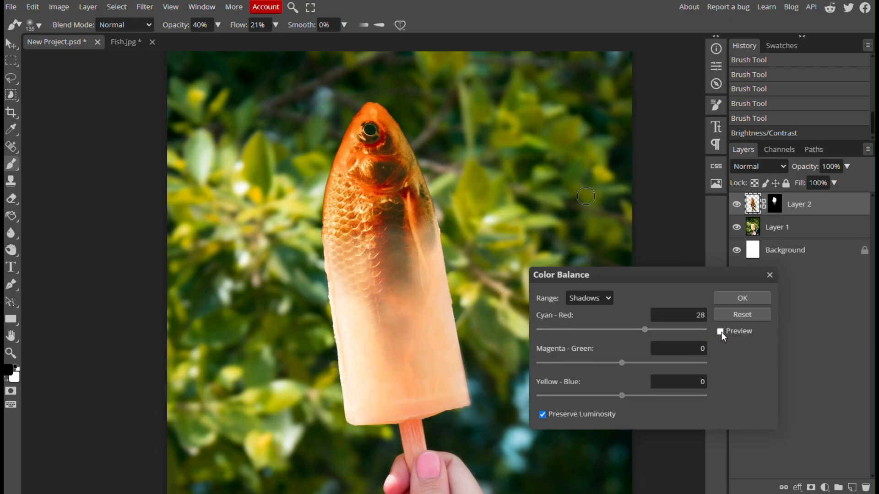
pyautogui.click(720, 331)
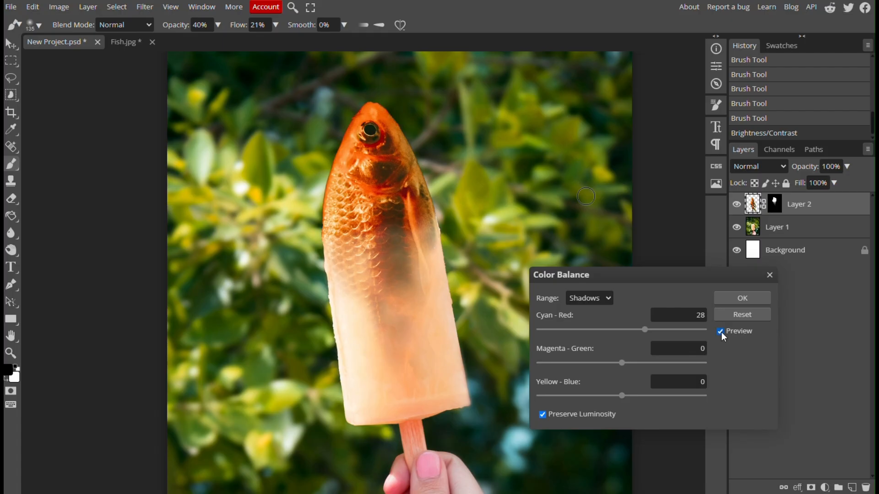
pyautogui.click(736, 299)
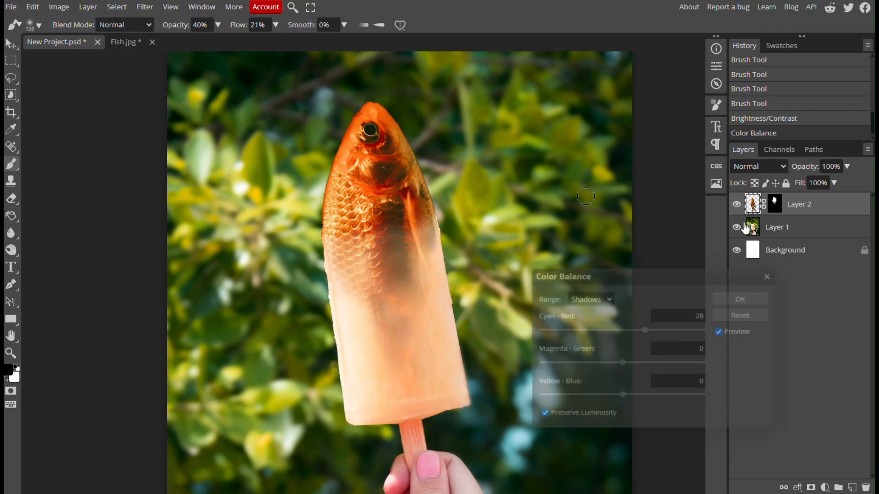
# - Select the popsicle body on Layer 1 with the Object Selection tool
pyautogui.click(753, 231)
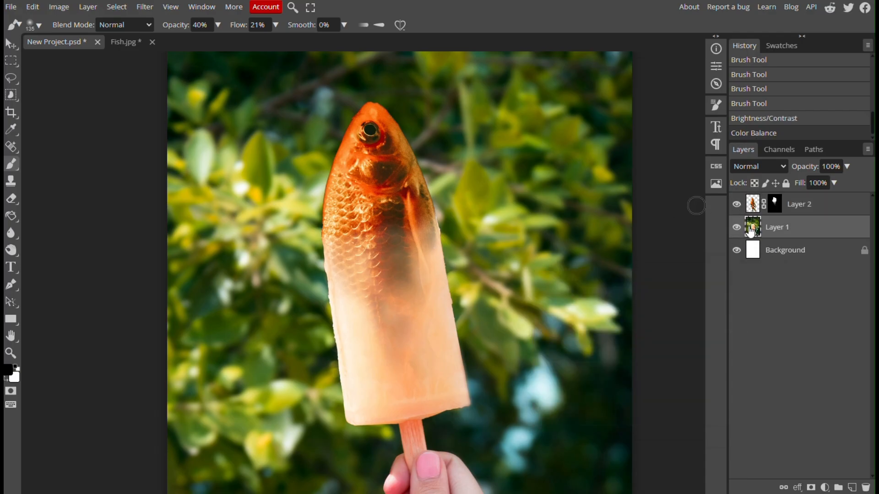
pyautogui.rightClick(11, 96)
pyautogui.click(68, 130)
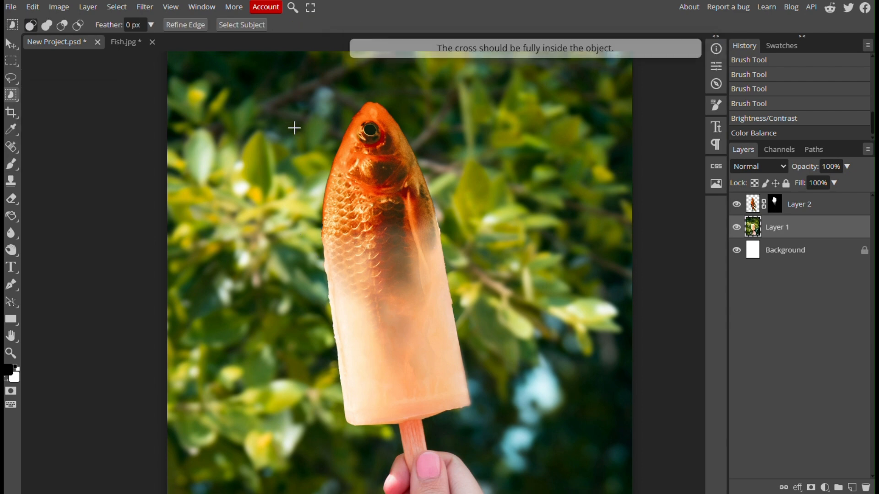
pyautogui.moveTo(291, 124); pyautogui.dragTo(498, 468)
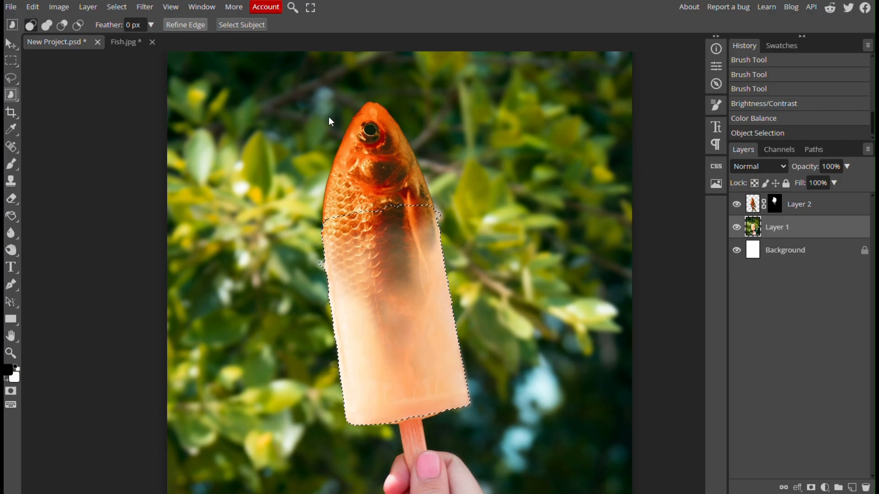
# - Refine the popsicle selection's edge with a border of 7, painting the stray bits at its upper corner and side black, and output a selection
pyautogui.click(185, 25)
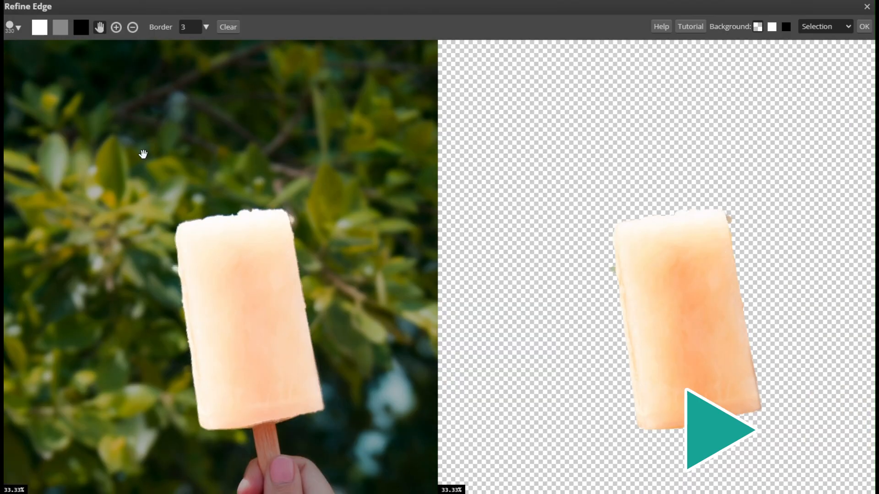
pyautogui.click(205, 27)
pyautogui.moveTo(155, 43); pyautogui.dragTo(158, 43)
pyautogui.click(81, 27)
pyautogui.click(18, 28)
pyautogui.moveTo(108, 57); pyautogui.dragTo(90, 58)
pyautogui.moveTo(288, 174); pyautogui.dragTo(294, 186)
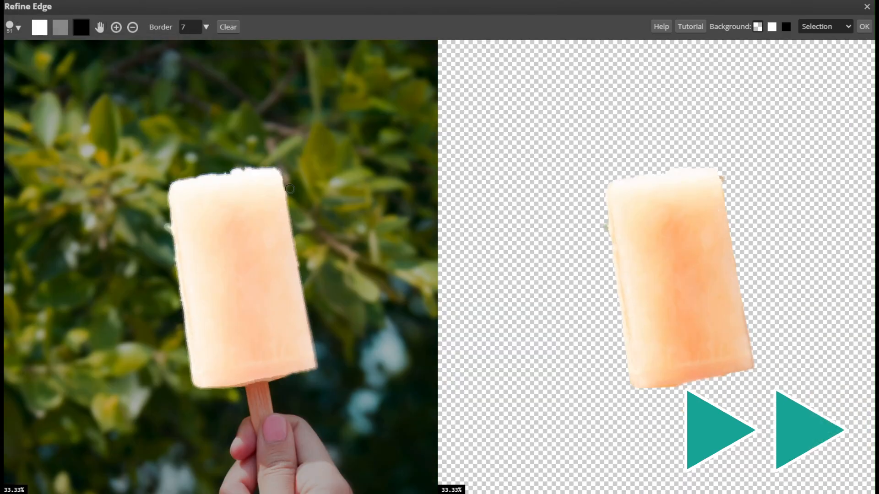
pyautogui.click(168, 229)
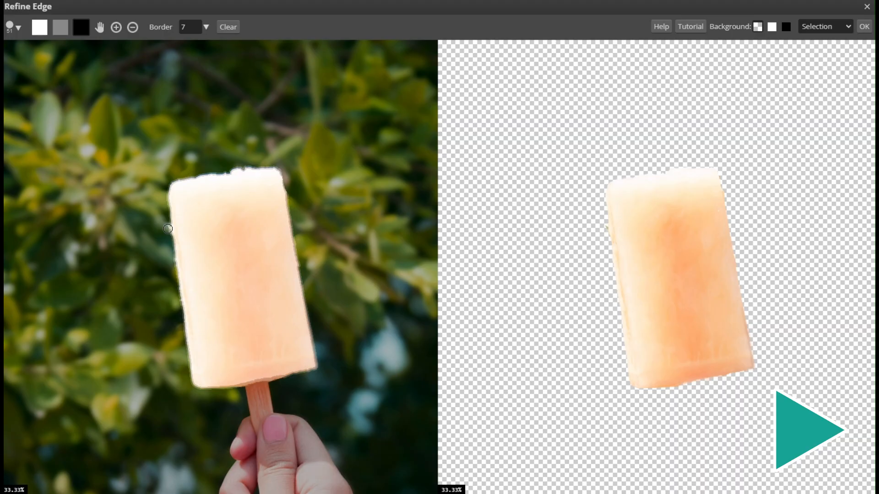
pyautogui.click(864, 26)
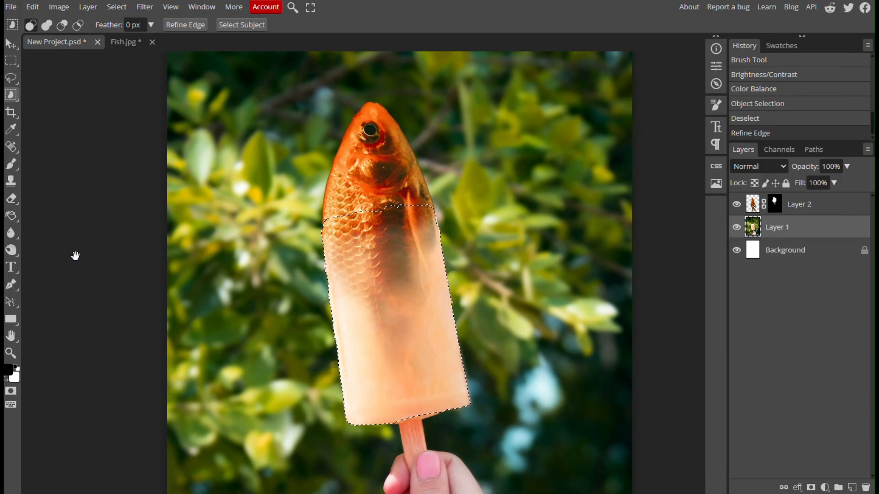
# - Adjust the selected popsicle with Hue/Saturation, setting the master hue to 2 and saturation to 16
pyautogui.click(59, 7)
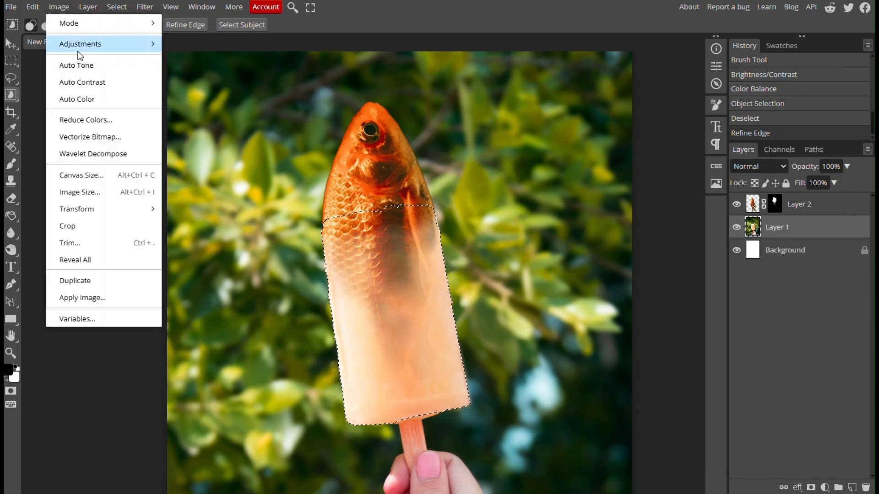
pyautogui.moveTo(147, 45)
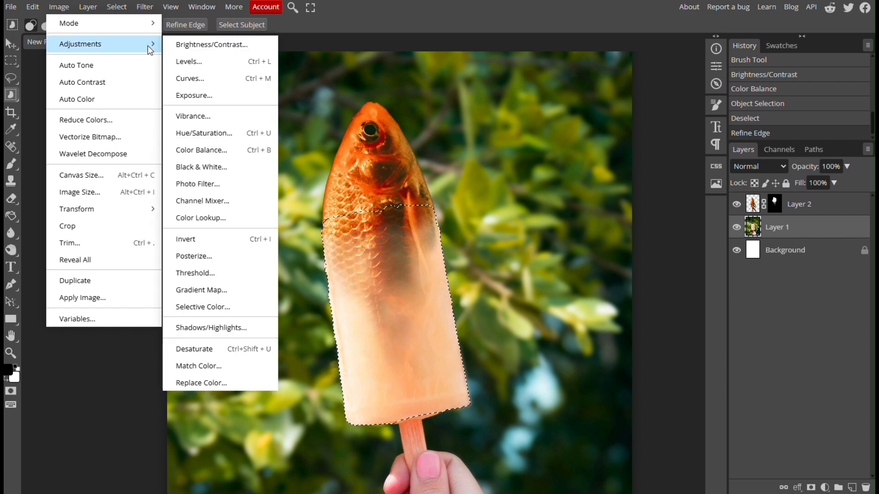
pyautogui.click(203, 134)
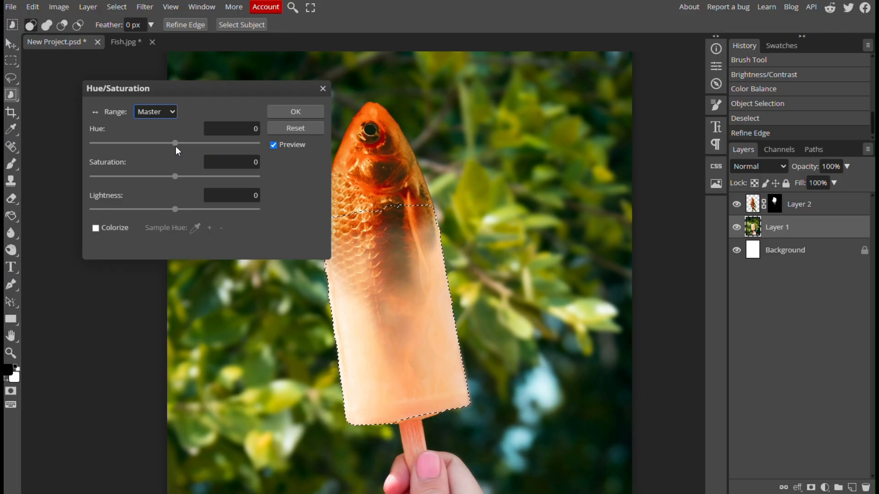
pyautogui.moveTo(175, 145); pyautogui.dragTo(273, 150)
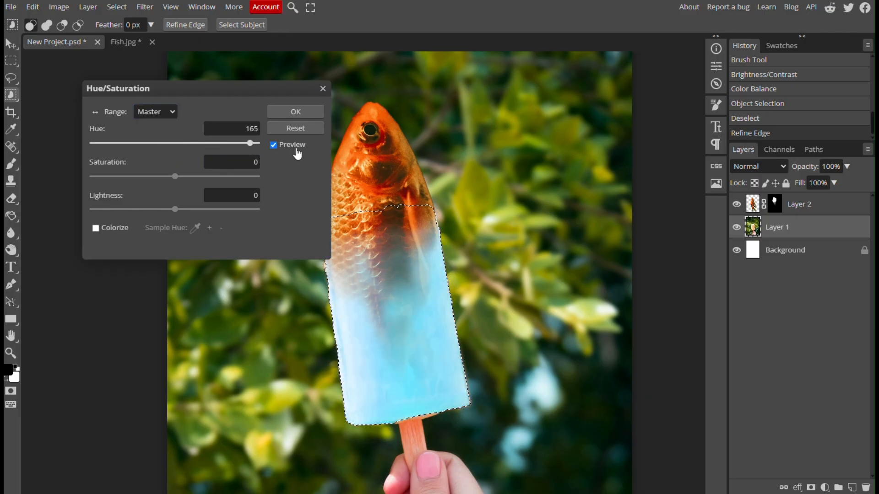
pyautogui.moveTo(180, 146)
pyautogui.mouseDown()
pyautogui.moveTo(166, 151)
pyautogui.moveTo(178, 155)
pyautogui.mouseUp()
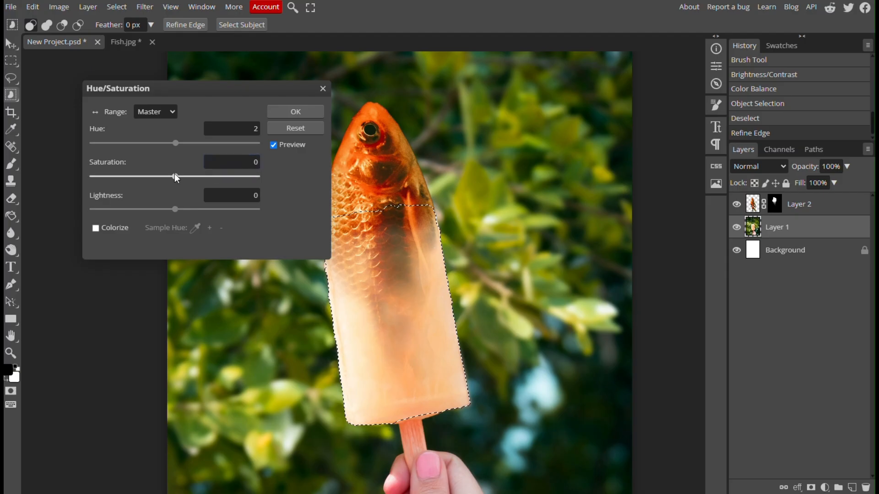
pyautogui.moveTo(174, 174); pyautogui.dragTo(138, 175)
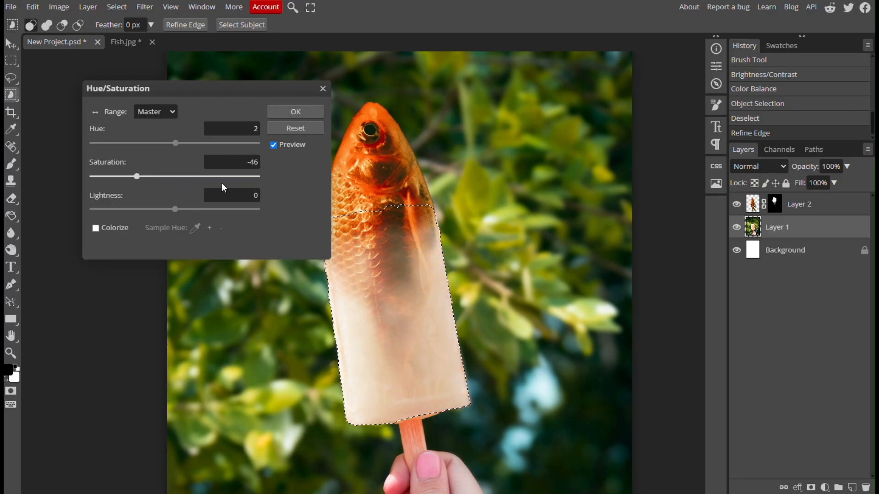
pyautogui.moveTo(245, 192); pyautogui.dragTo(188, 178)
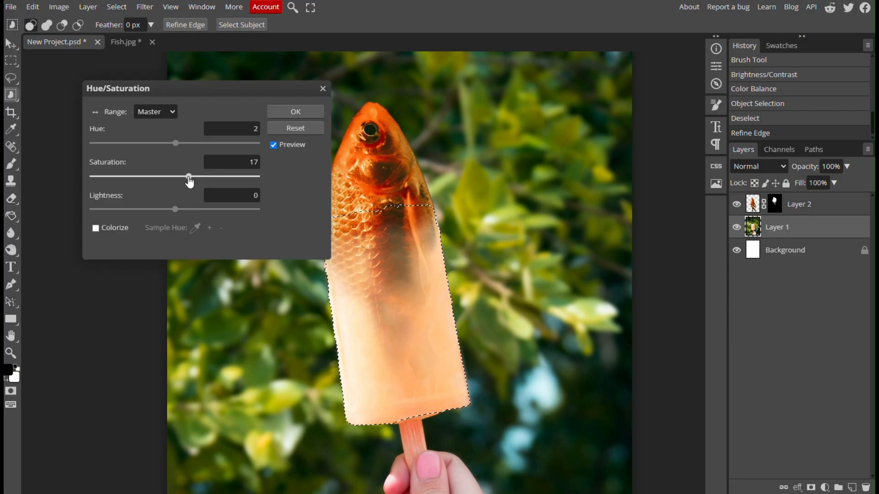
pyautogui.click(175, 209)
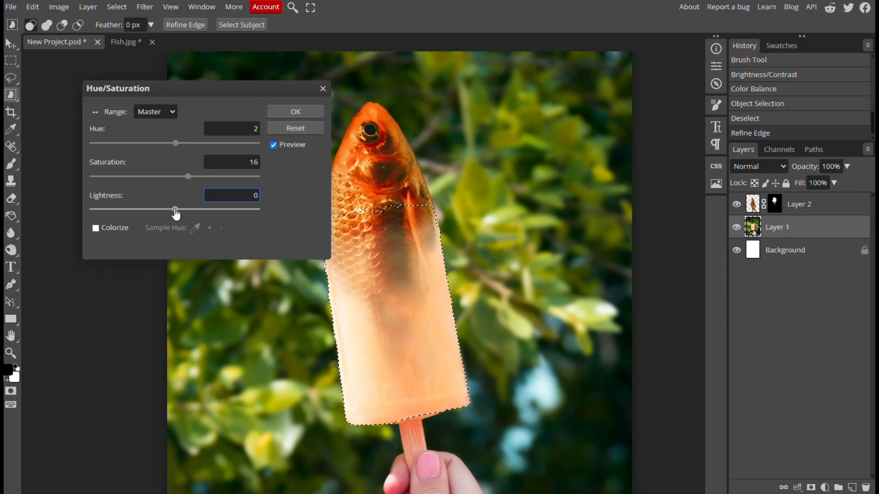
# - Set the Yellow range's hue to -5 and apply the Hue/Saturation adjustment to the popsicle
pyautogui.moveTo(172, 211); pyautogui.dragTo(179, 213)
pyautogui.doubleClick(239, 196)
pyautogui.click(289, 188)
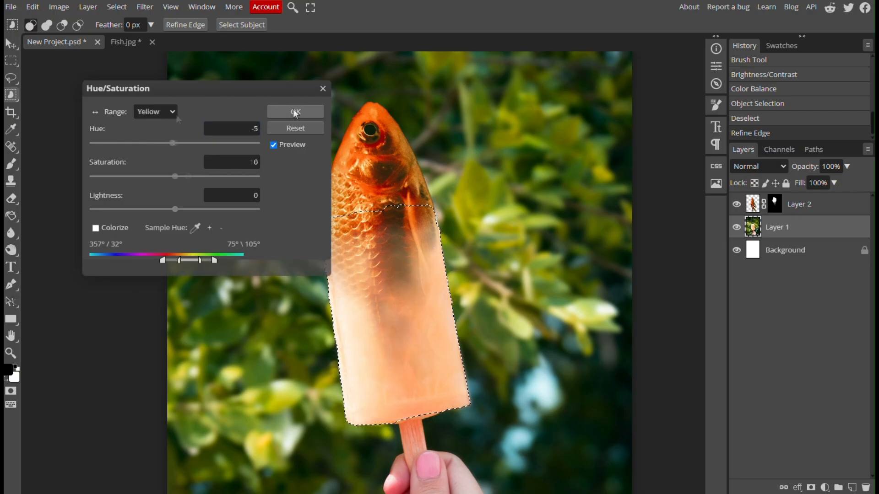
pyautogui.click(295, 113)
# - Start a Color Balance adjustment on the selected popsicle, setting the shadows' Yellow-Blue to -15 and shifting their Cyan-Red toward red
pyautogui.click(59, 7)
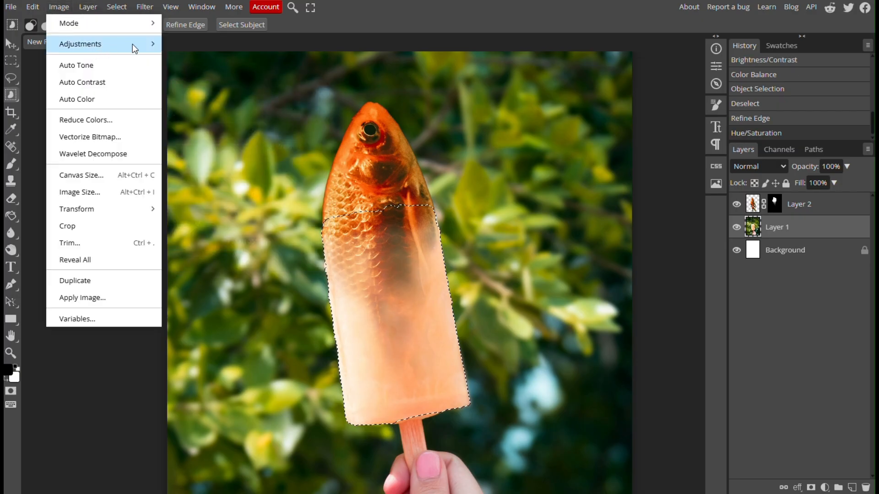
pyautogui.moveTo(147, 45)
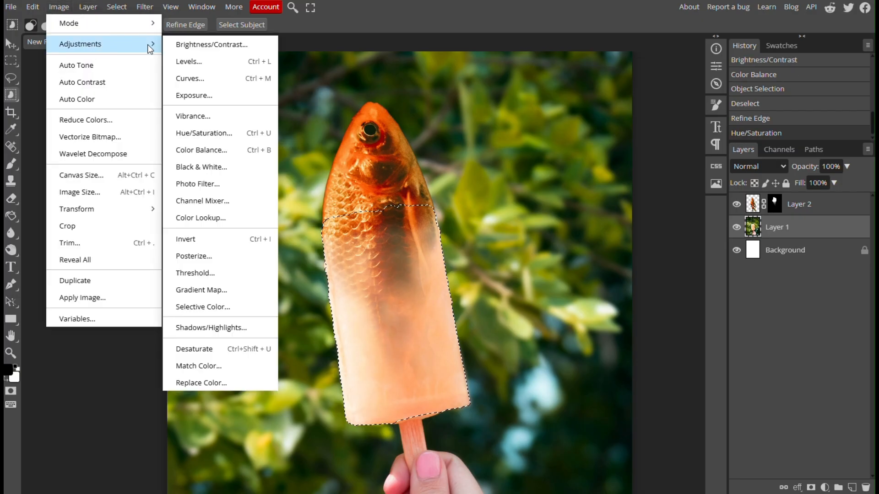
pyautogui.click(200, 149)
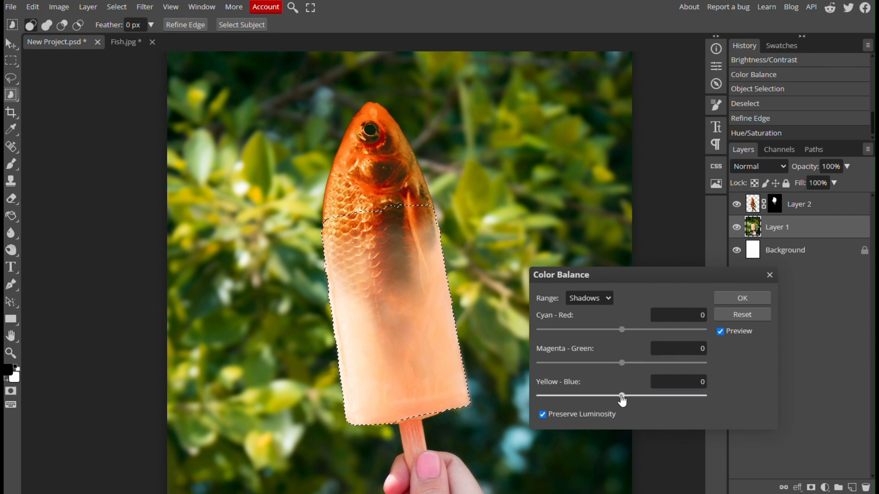
pyautogui.moveTo(622, 396); pyautogui.dragTo(611, 396)
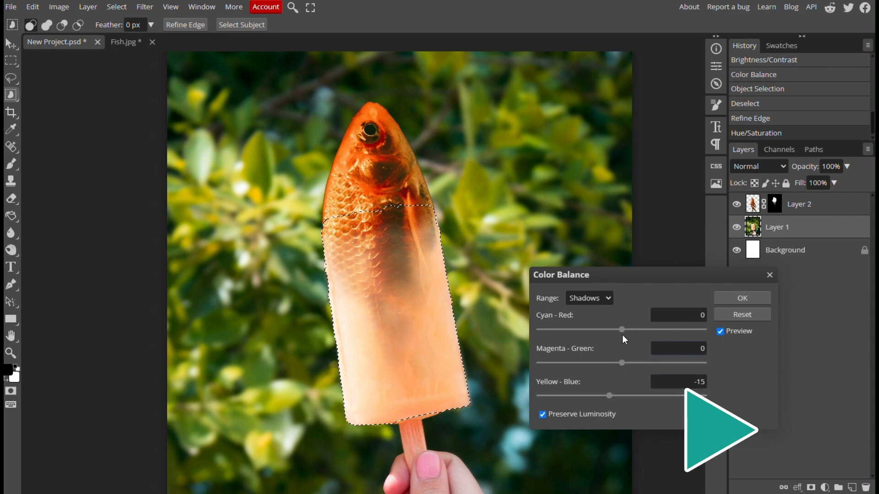
pyautogui.moveTo(622, 330); pyautogui.dragTo(637, 330)
# - Shift the popsicle's highlights slightly toward yellow and moderately toward red in the Color Balance adjustment
pyautogui.click(589, 298)
pyautogui.click(586, 343)
pyautogui.moveTo(622, 396); pyautogui.dragTo(617, 396)
pyautogui.moveTo(622, 330); pyautogui.dragTo(636, 330)
# - Set the midtones' Cyan-Red to 6 and apply the Color Balance adjustment to the popsicle
pyautogui.click(590, 298)
pyautogui.click(586, 327)
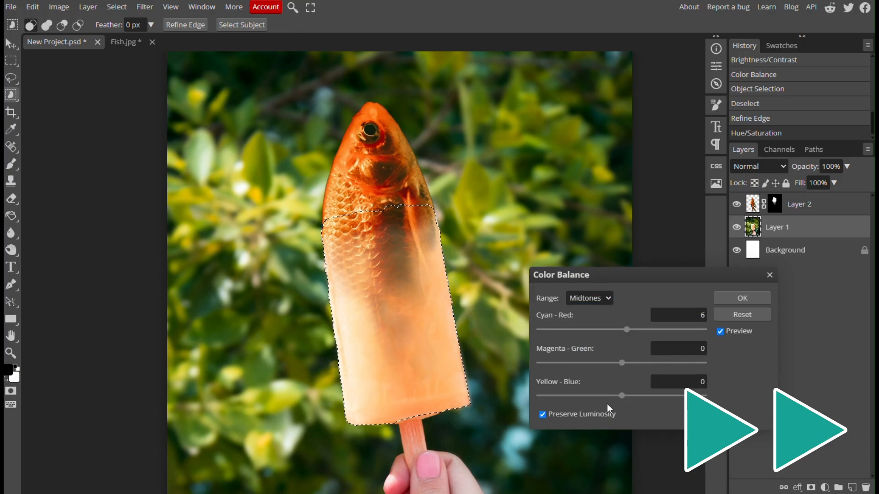
pyautogui.click(732, 300)
pyautogui.hotkey('ctrl', '-')
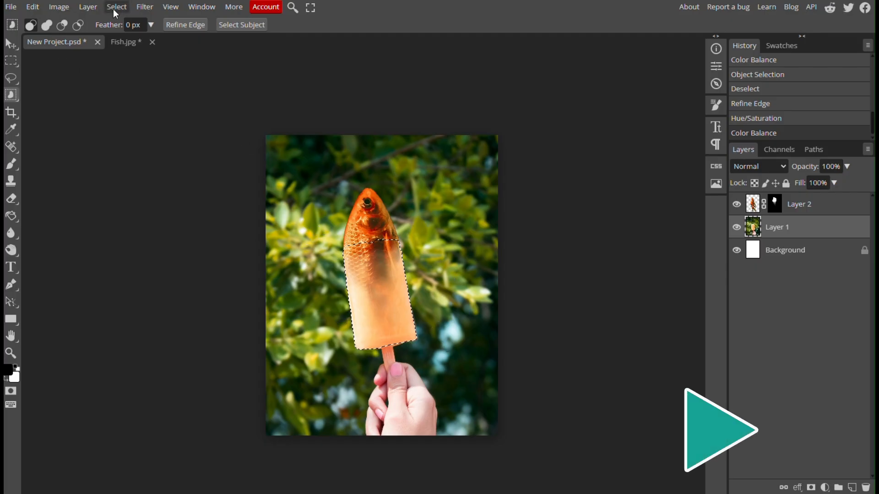
# - Apply a Vibrance adjustment to the selected popsicle with vibrance 27 and saturation 1
pyautogui.click(59, 7)
pyautogui.moveTo(91, 44)
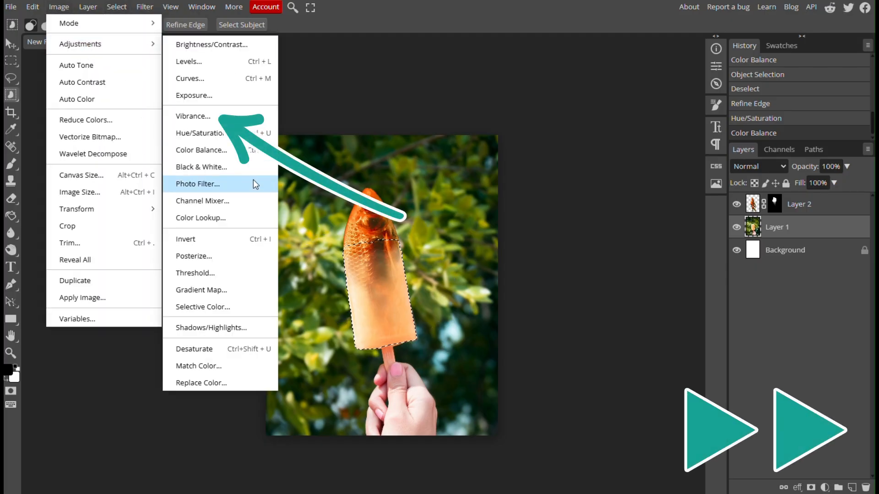
pyautogui.click(201, 115)
pyautogui.moveTo(175, 126); pyautogui.dragTo(197, 127)
pyautogui.click(176, 160)
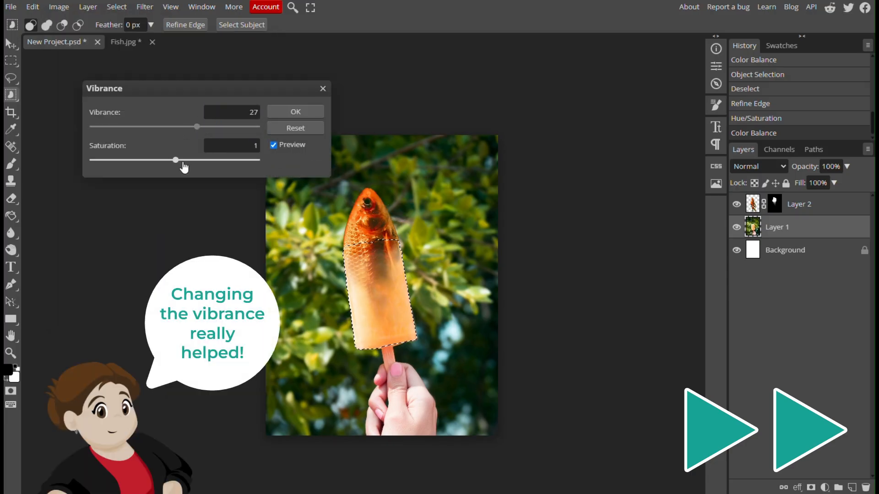
pyautogui.click(297, 112)
# - Start another Color Balance adjustment on the popsicle with the midtones' Cyan-Red at 13, comparing it with the preview off and on
pyautogui.click(59, 6)
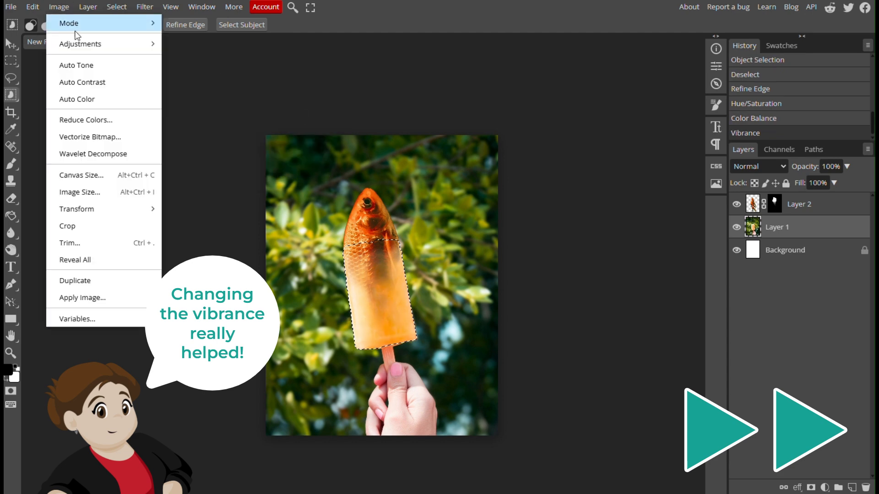
pyautogui.moveTo(91, 43)
pyautogui.click(189, 150)
pyautogui.moveTo(621, 328); pyautogui.dragTo(632, 329)
pyautogui.click(720, 332)
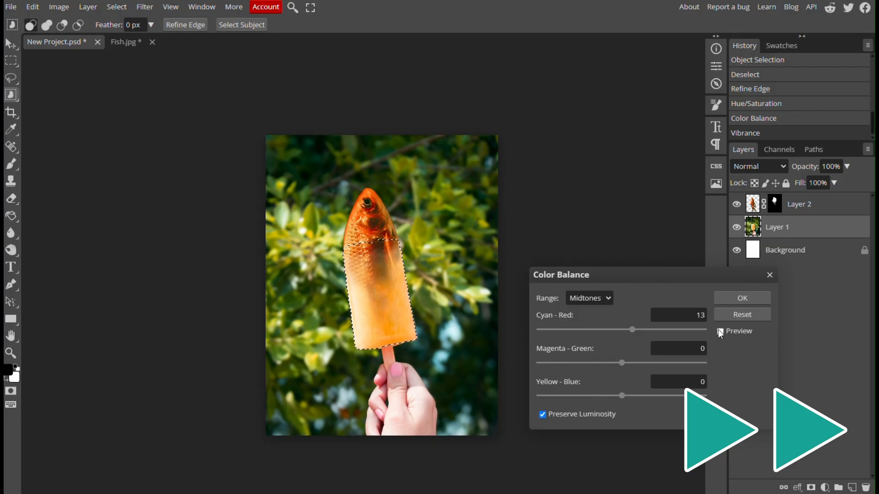
pyautogui.click(720, 332)
# - Set the shadows' Cyan-Red to 12 in the Color Balance adjustment and switch the range to Highlights
pyautogui.click(590, 298)
pyautogui.click(590, 312)
pyautogui.moveTo(622, 330); pyautogui.dragTo(632, 329)
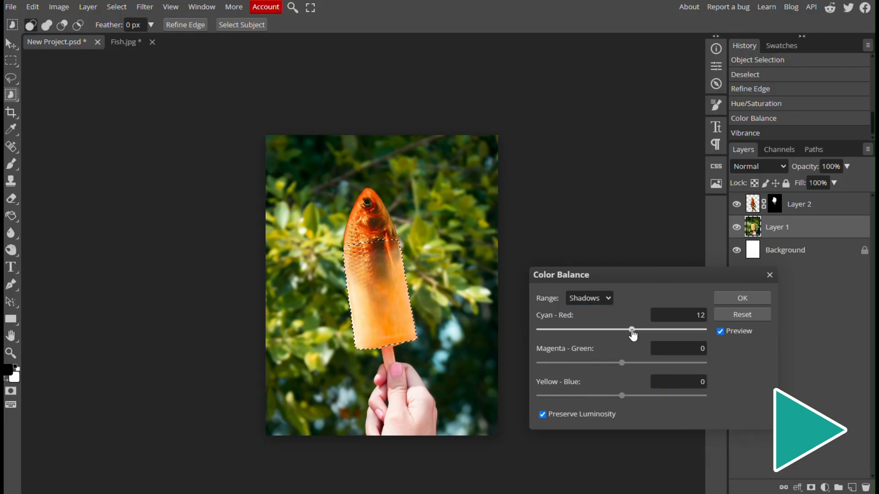
pyautogui.click(590, 298)
pyautogui.click(584, 341)
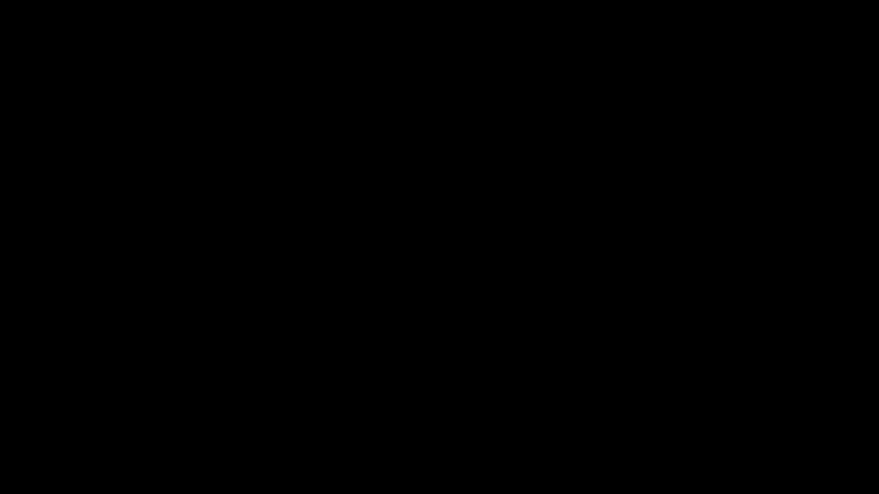